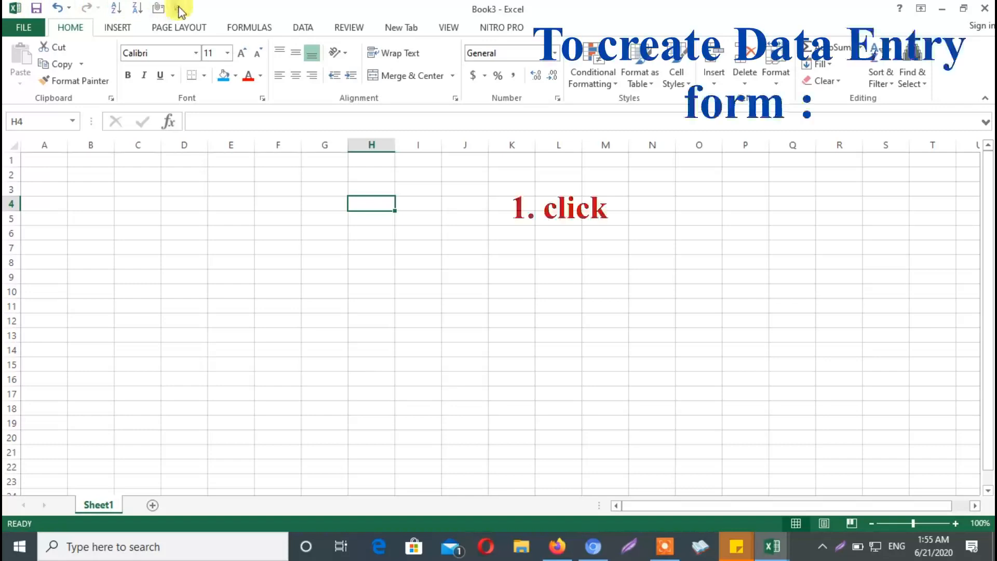
Open the Quick Access Toolbar customization options and list the Commands Not in the Ribbon
click(178, 10)
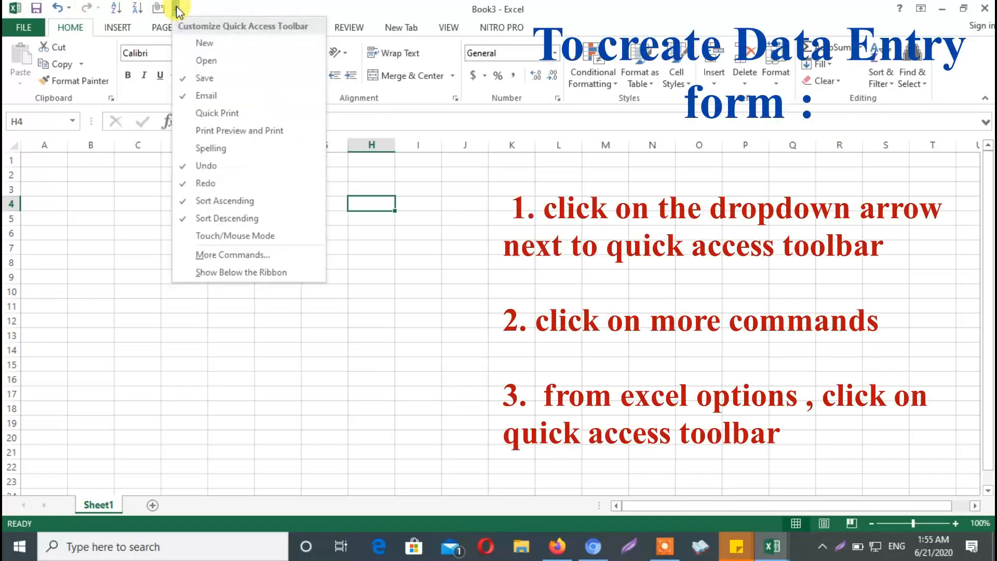
click(188, 9)
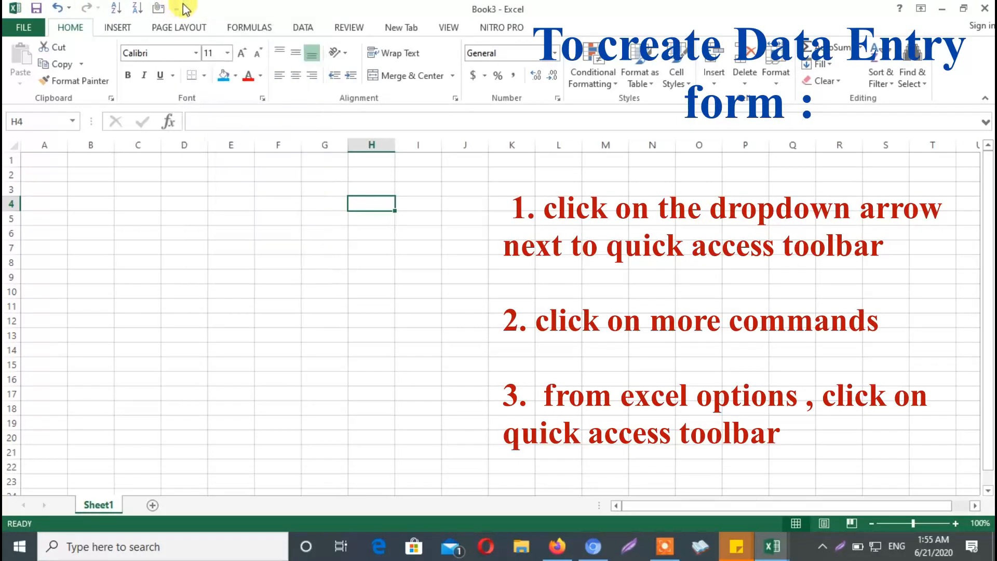
click(179, 9)
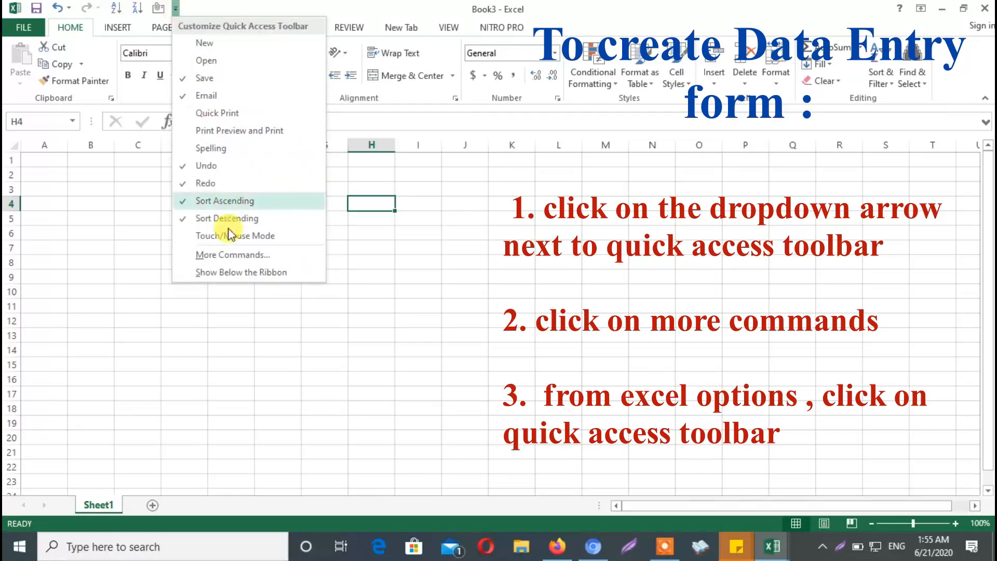
click(236, 255)
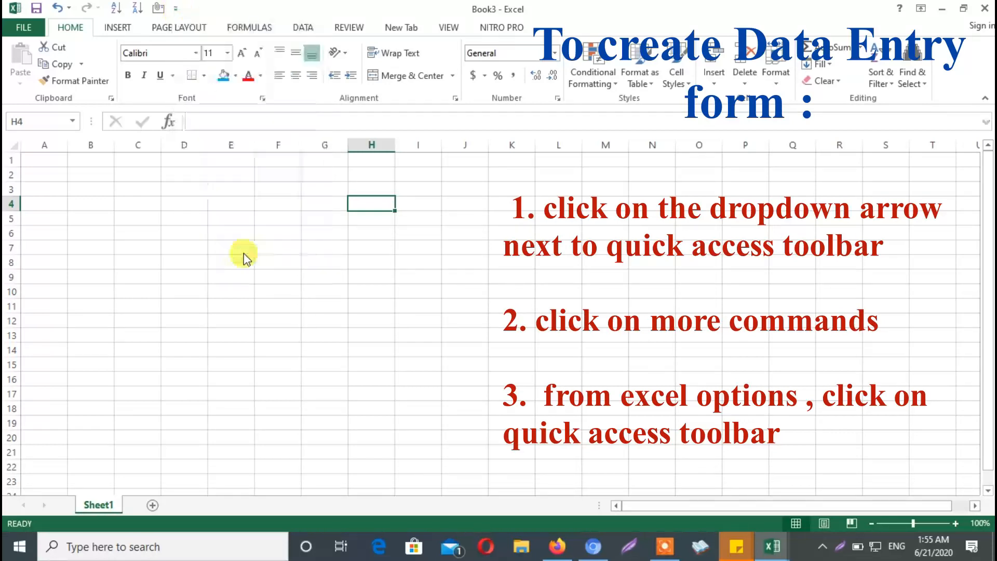
drag(407, 36, 464, 15)
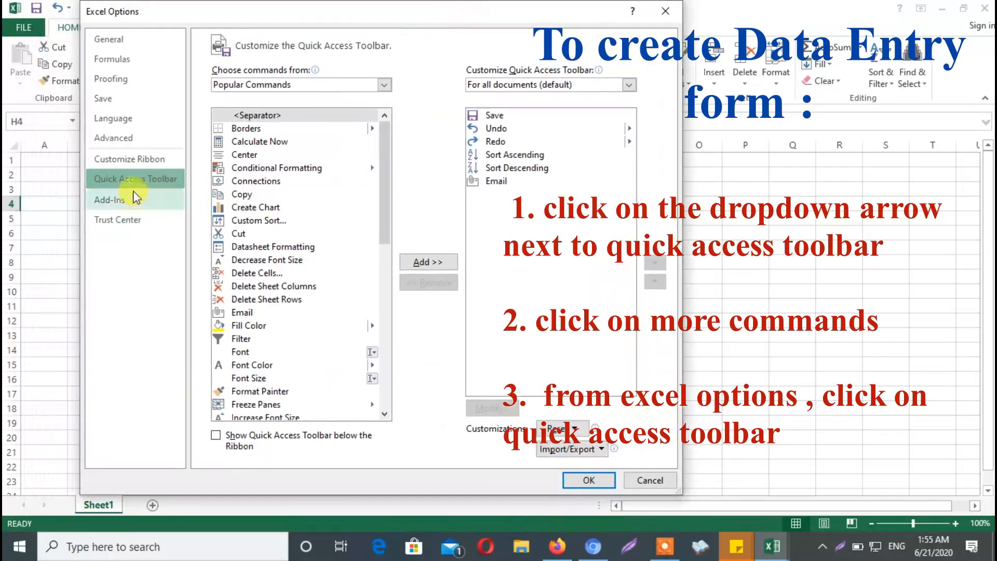
click(384, 85)
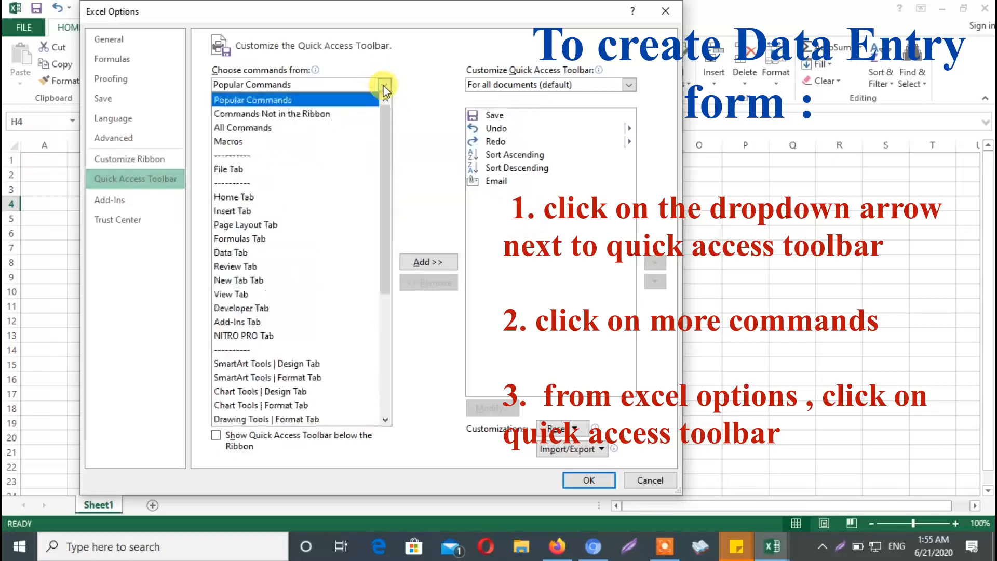
click(317, 114)
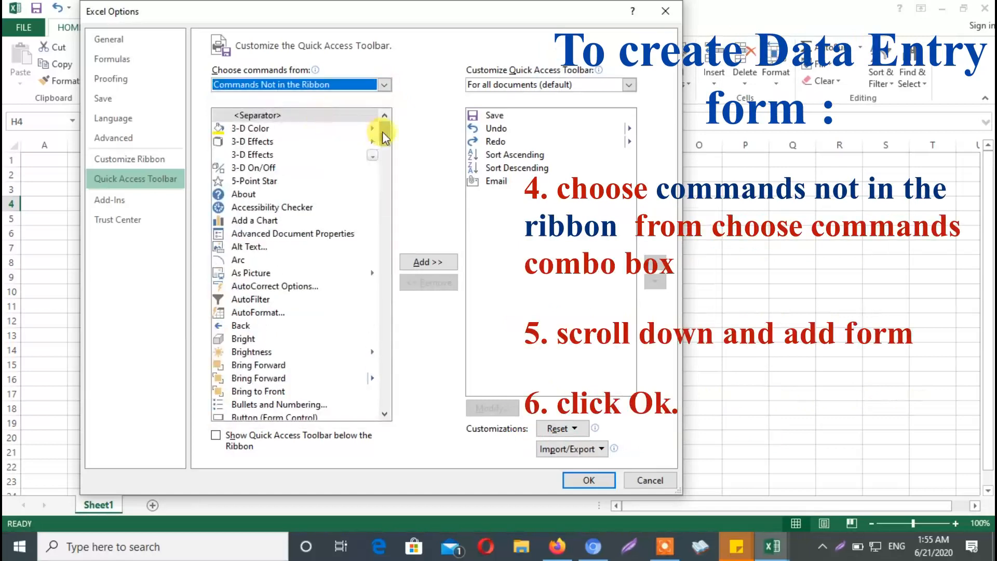
Add the Form command to the Quick Access Toolbar for all documents and apply the options
drag(156, 11, 230, 43)
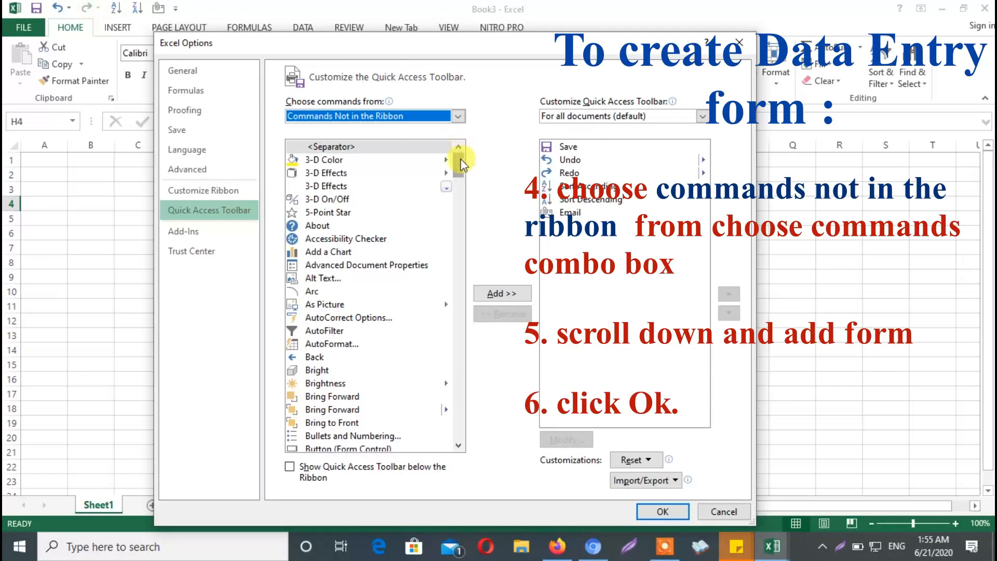
drag(456, 157, 443, 240)
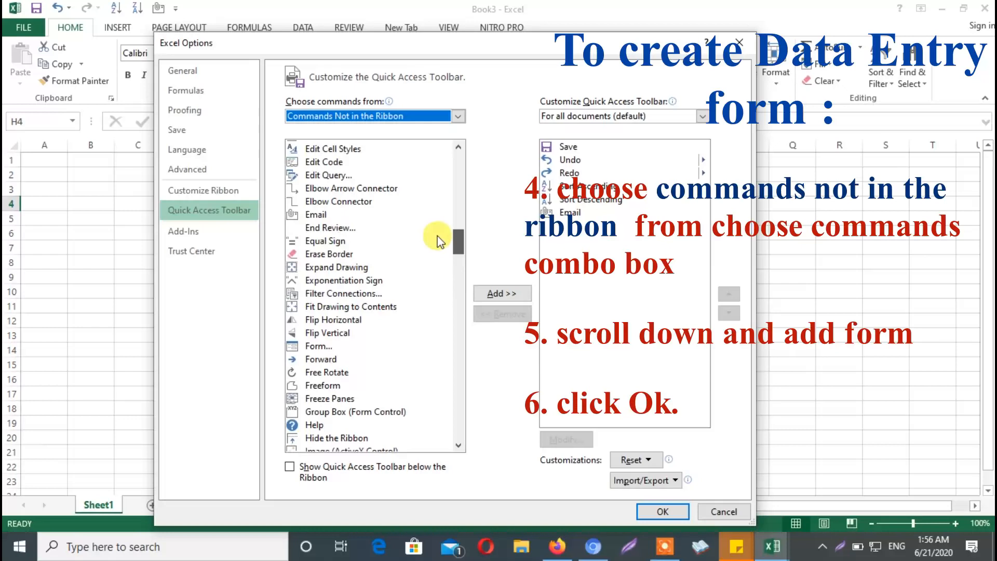
click(320, 347)
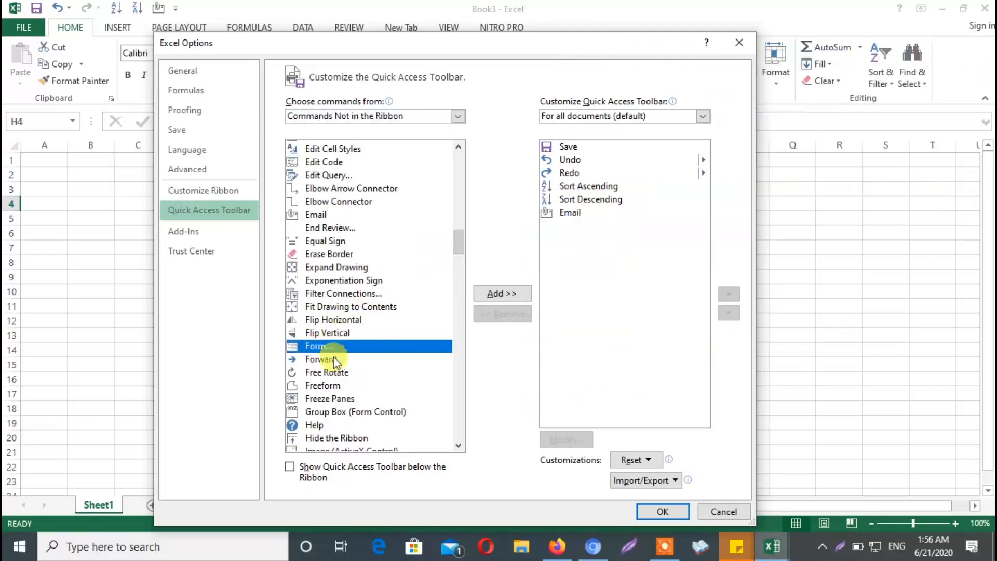
click(518, 293)
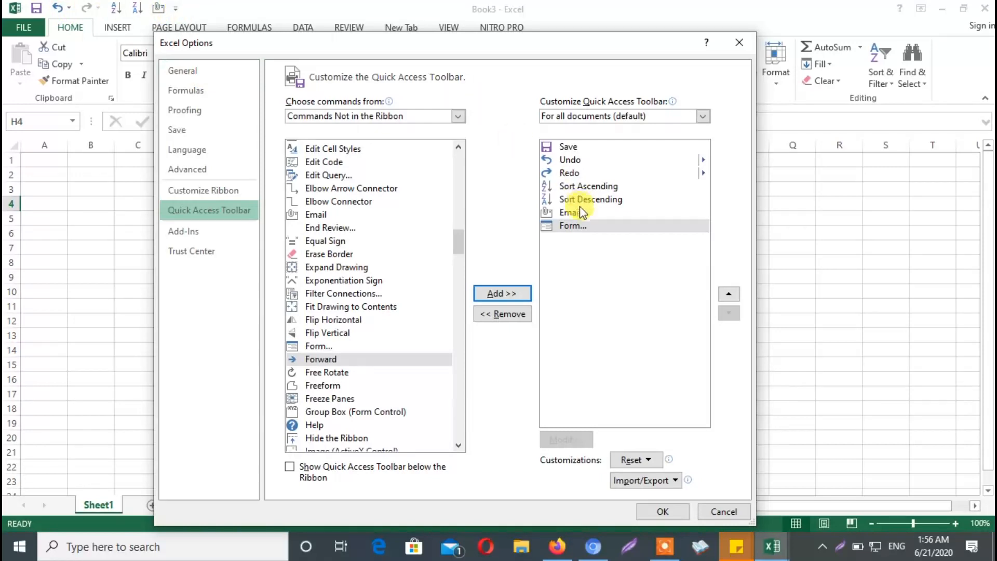
click(579, 223)
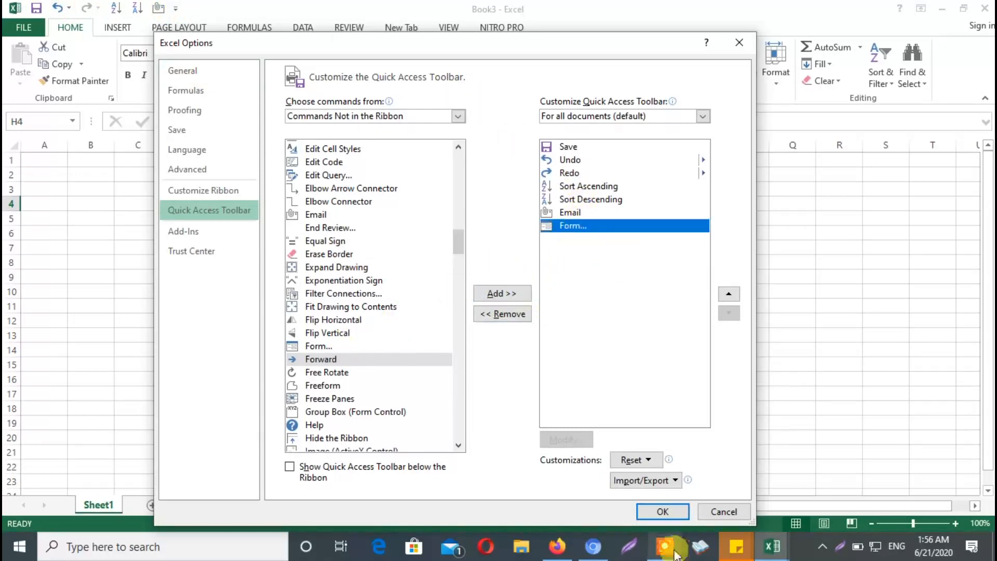
click(668, 514)
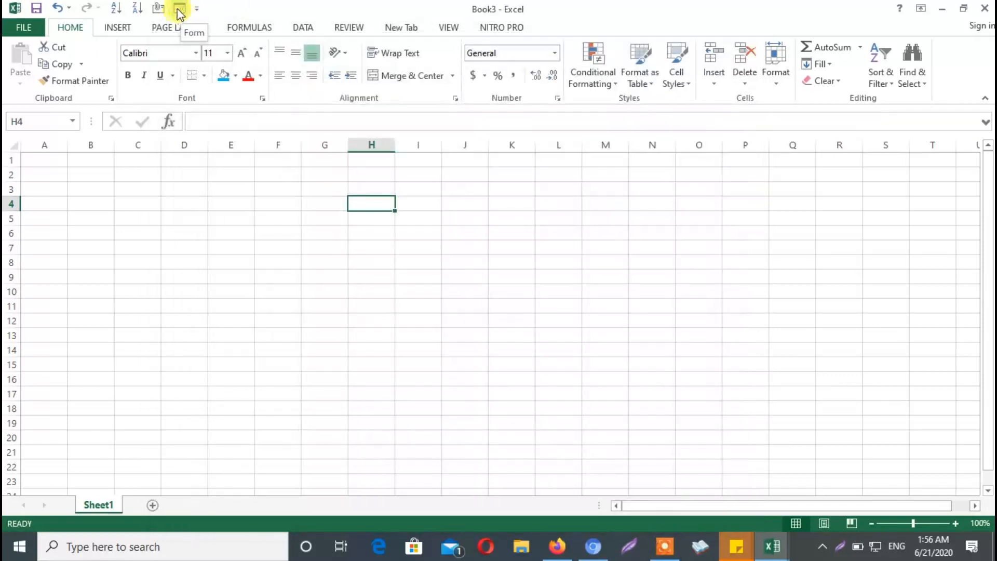
Close the blank Book3 workbook and bring up the "excel form" workbook
click(617, 248)
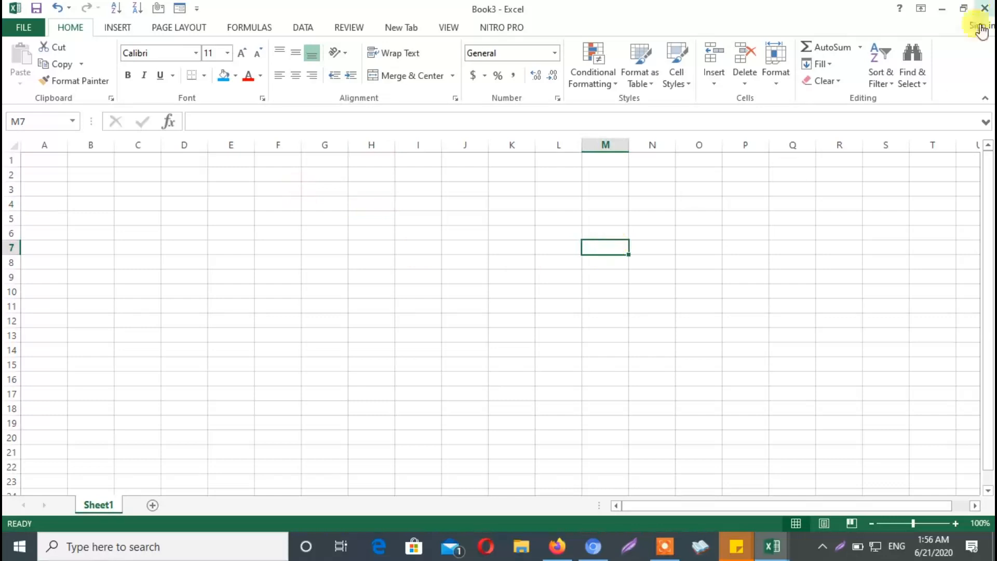
click(984, 9)
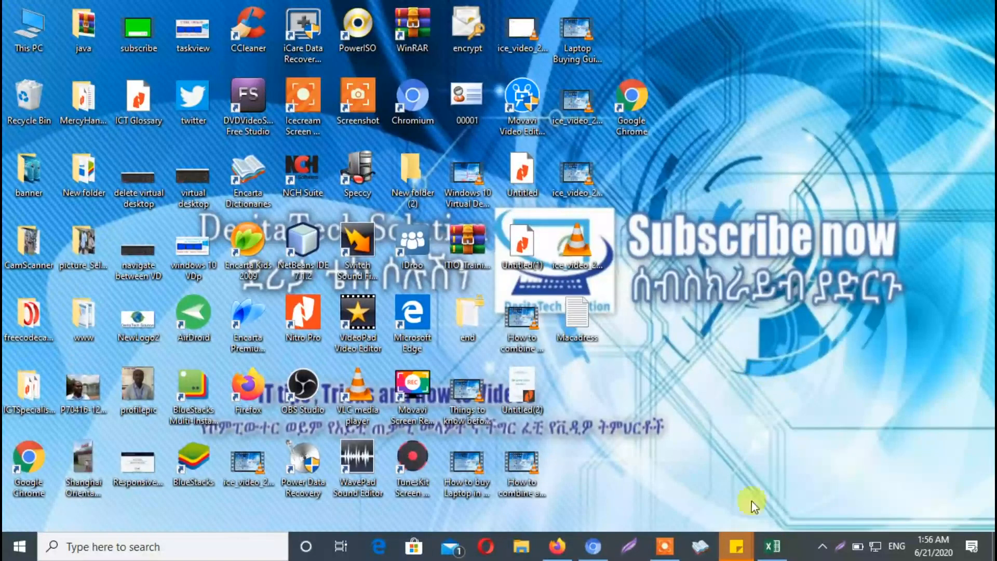
click(774, 546)
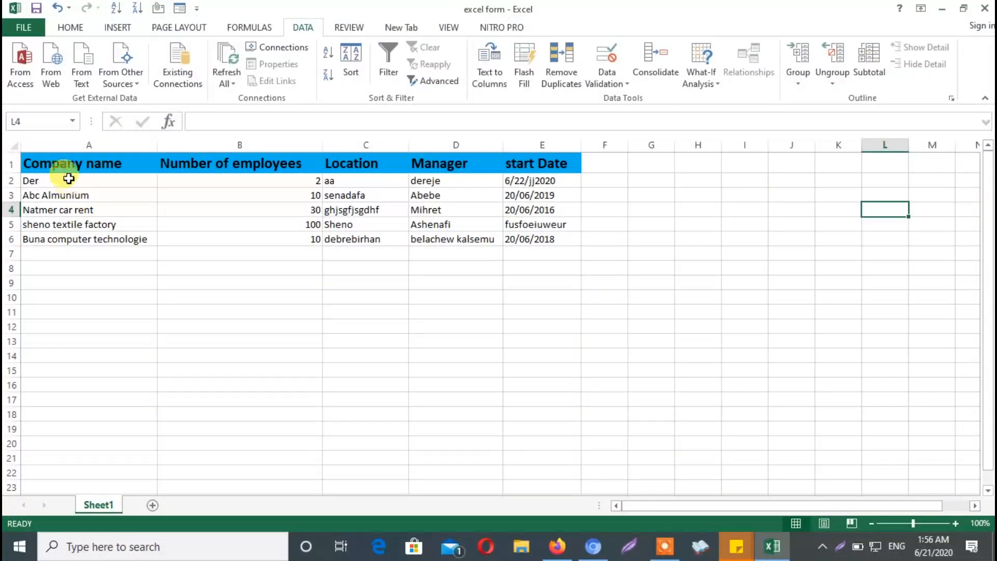
Examine the company table's headers and records in columns A to E of Sheet1
drag(69, 164, 264, 239)
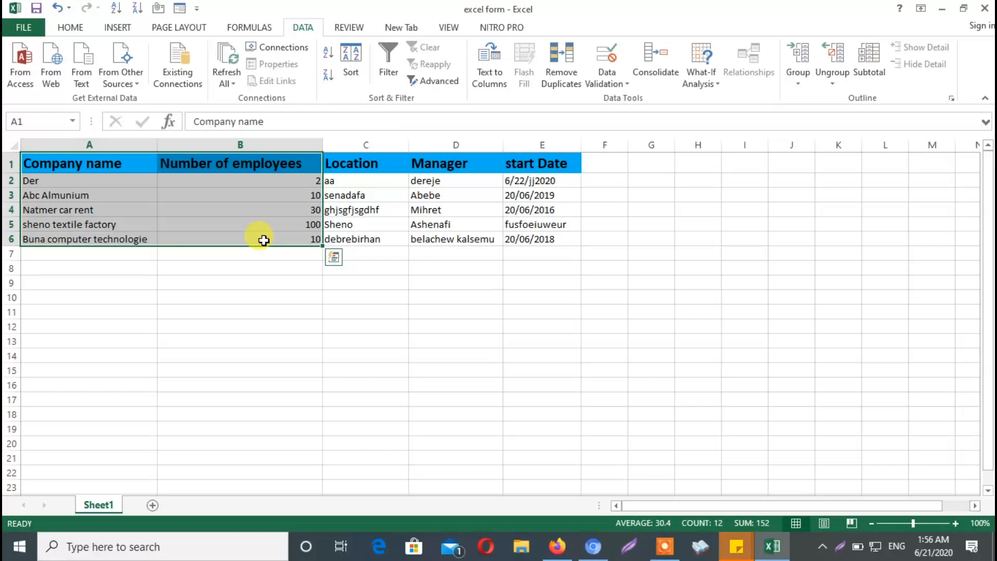
click(267, 276)
click(80, 163)
drag(81, 164, 545, 250)
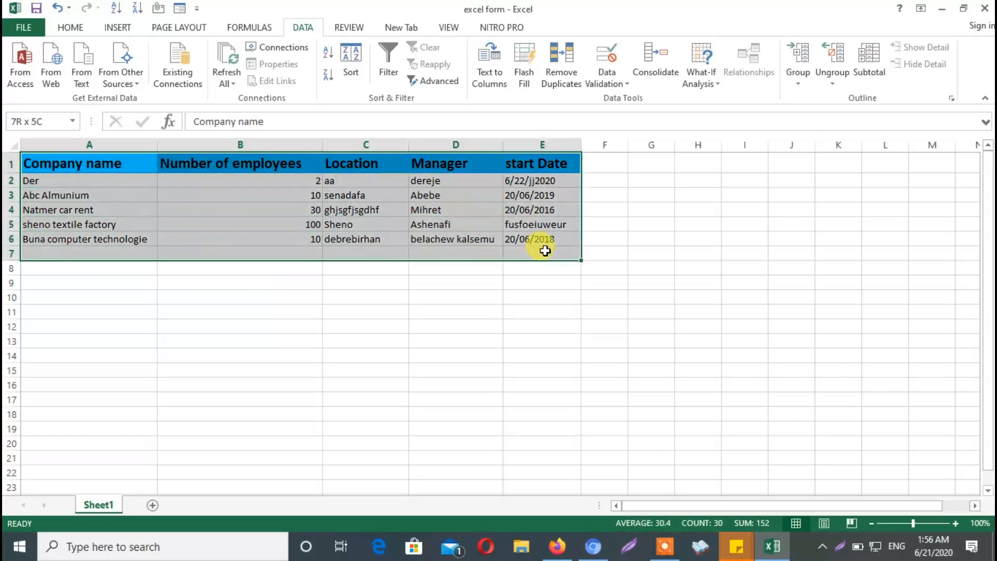
click(147, 207)
drag(31, 160, 282, 245)
click(334, 301)
click(365, 208)
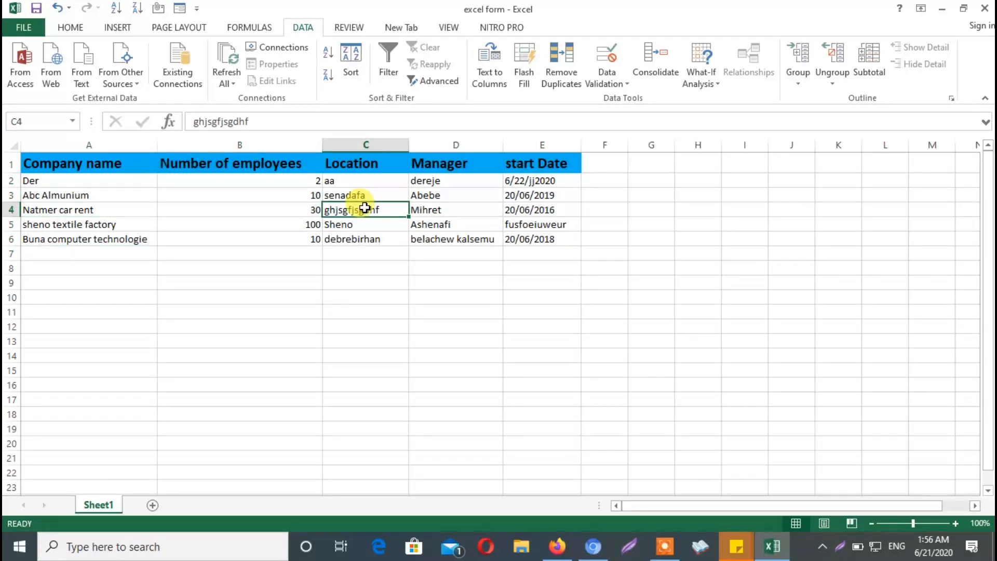
click(97, 210)
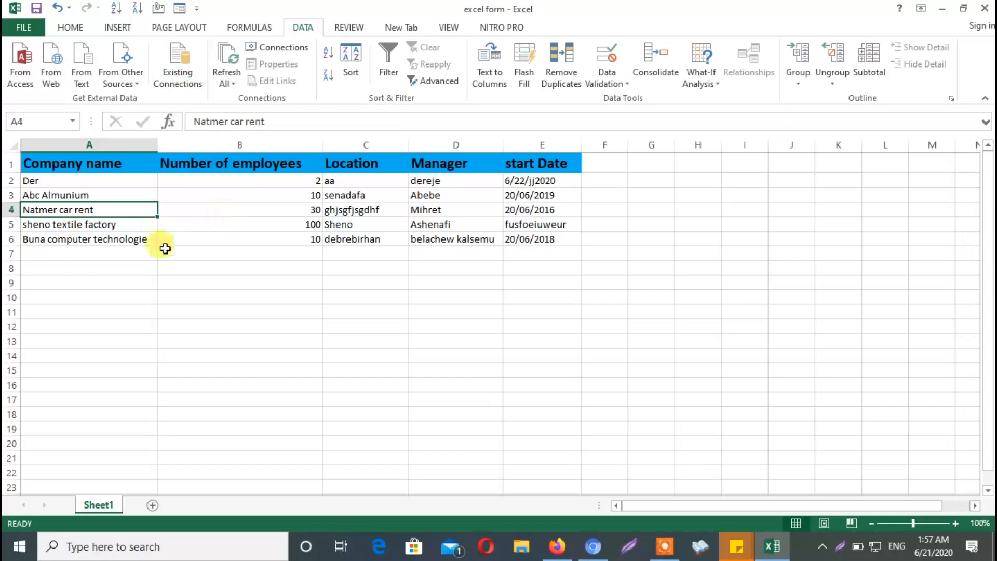
click(233, 282)
Open the data entry form for the company table and browse forward to the sheno textile factory record
click(130, 225)
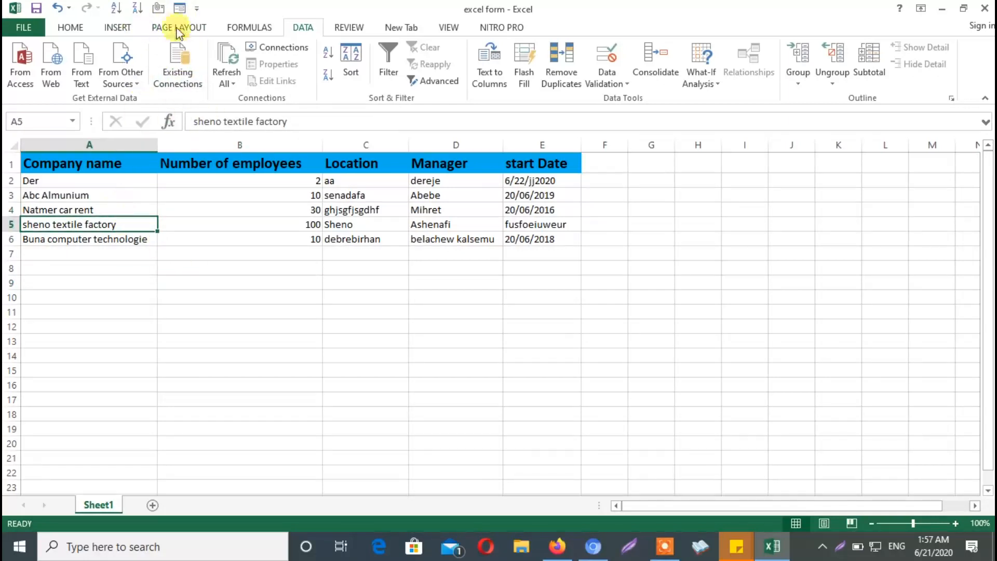
click(180, 8)
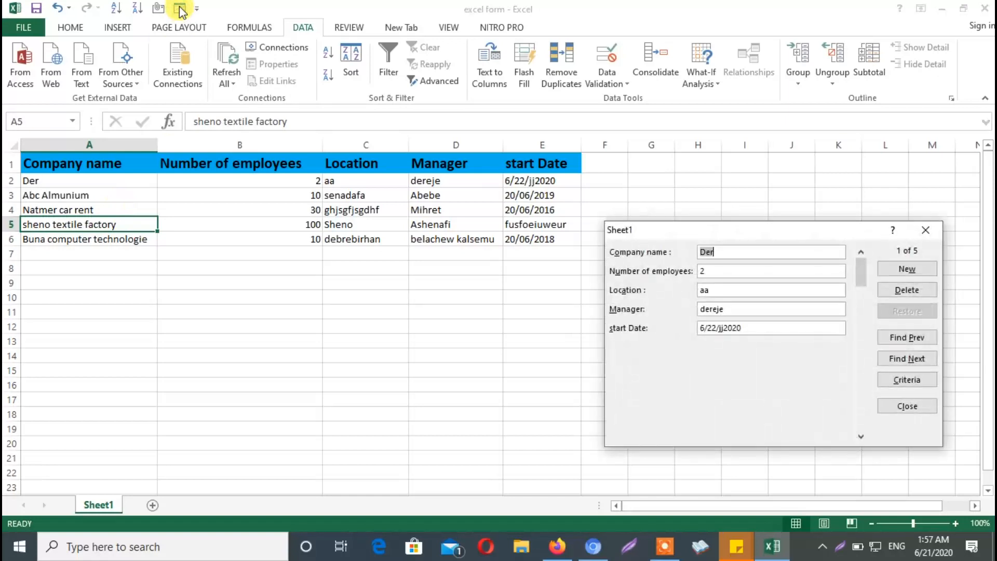
drag(653, 227, 634, 138)
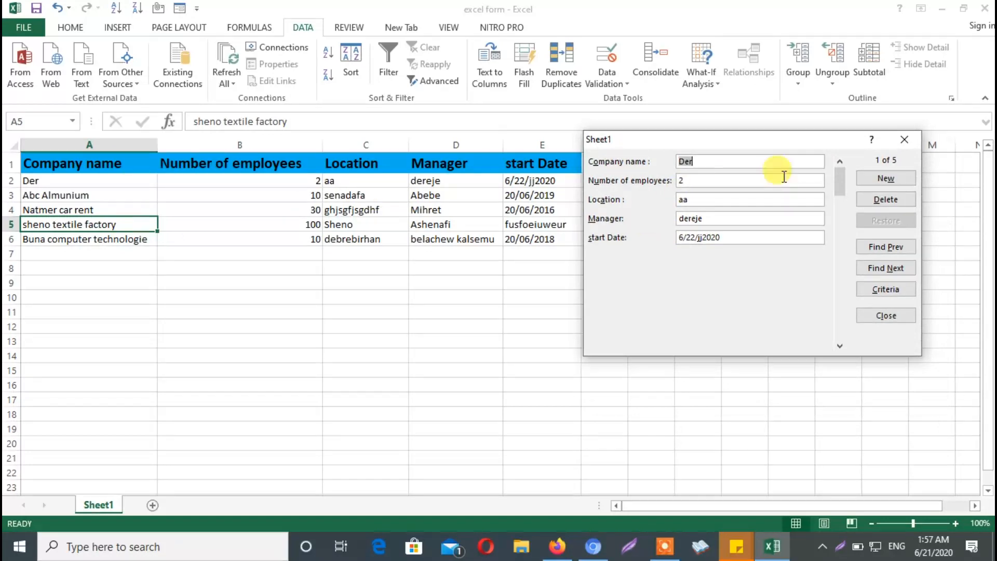
drag(789, 140, 427, 253)
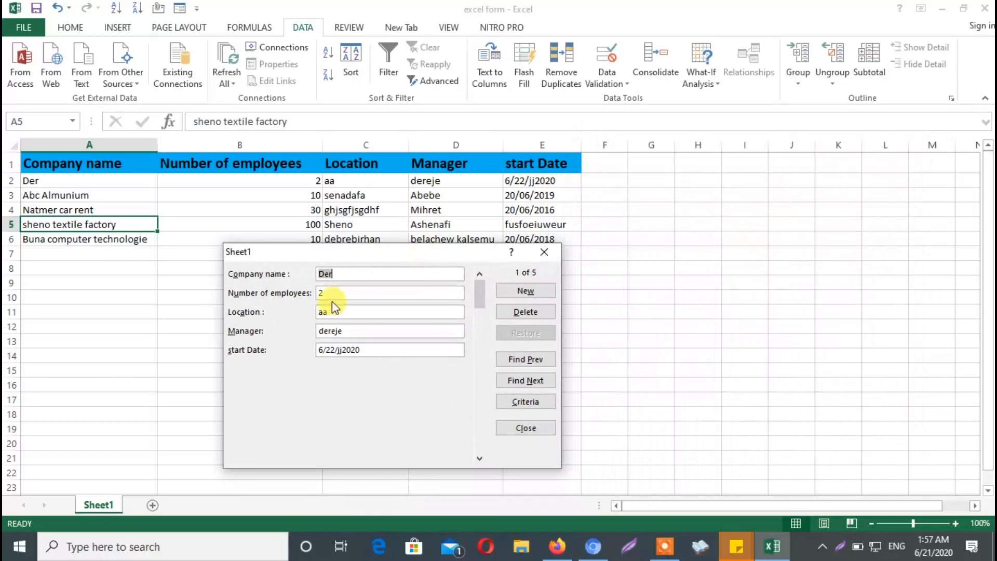
click(535, 382)
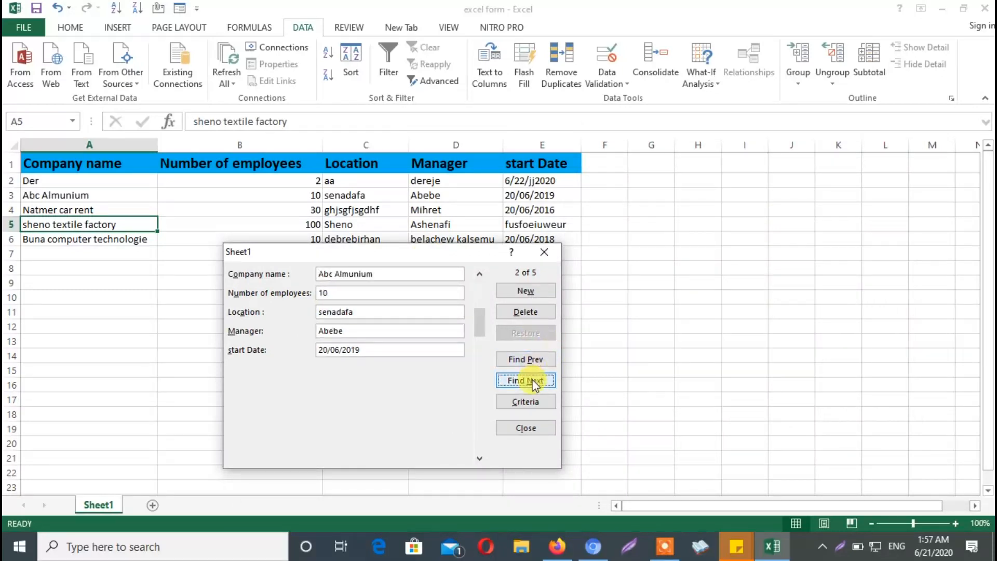
click(535, 381)
click(536, 382)
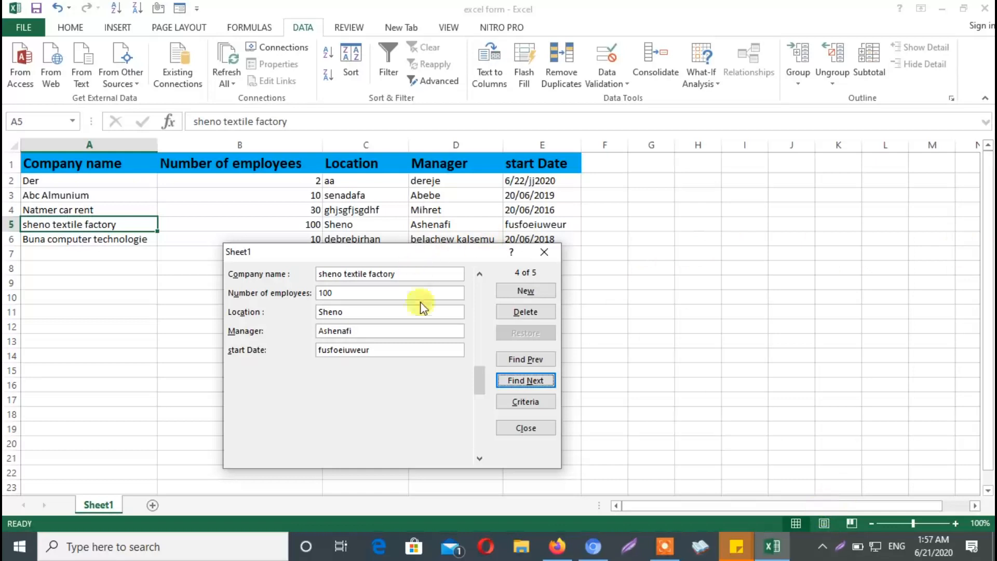
Add a form record for tmd technologies with 3 employees, location addis, the manager's name and start date 20/06/2020
drag(403, 255, 455, 151)
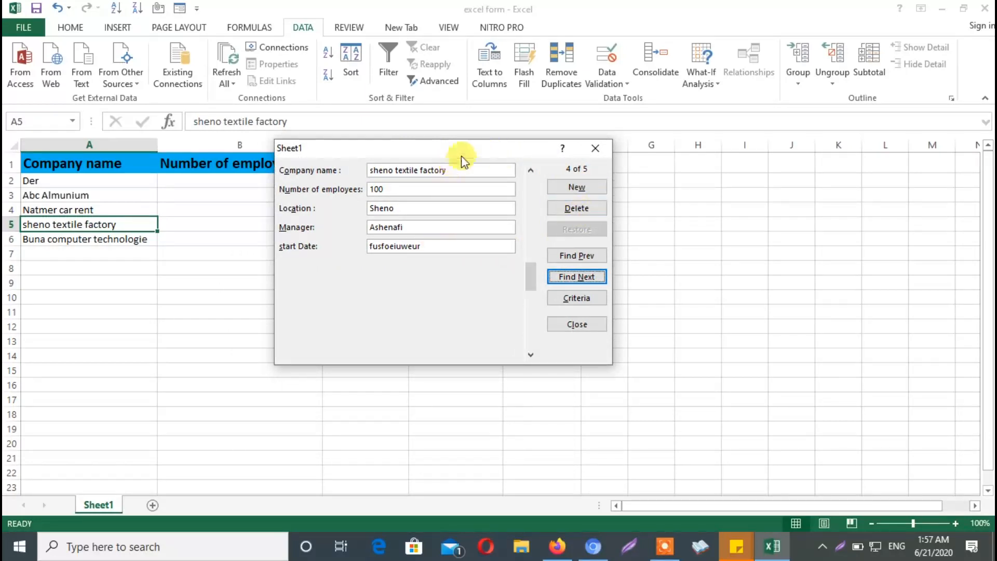
click(577, 187)
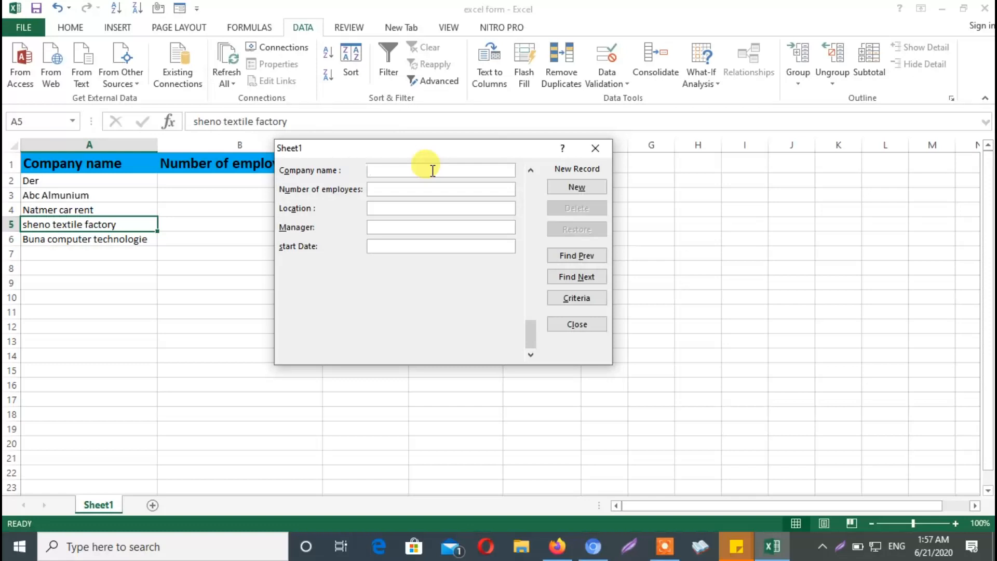
text(a)
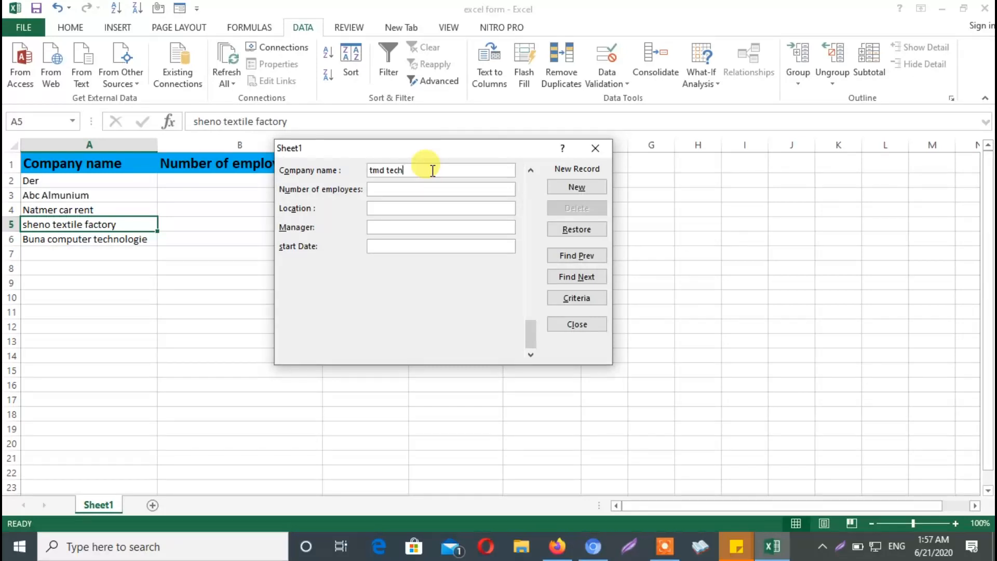
text(s)
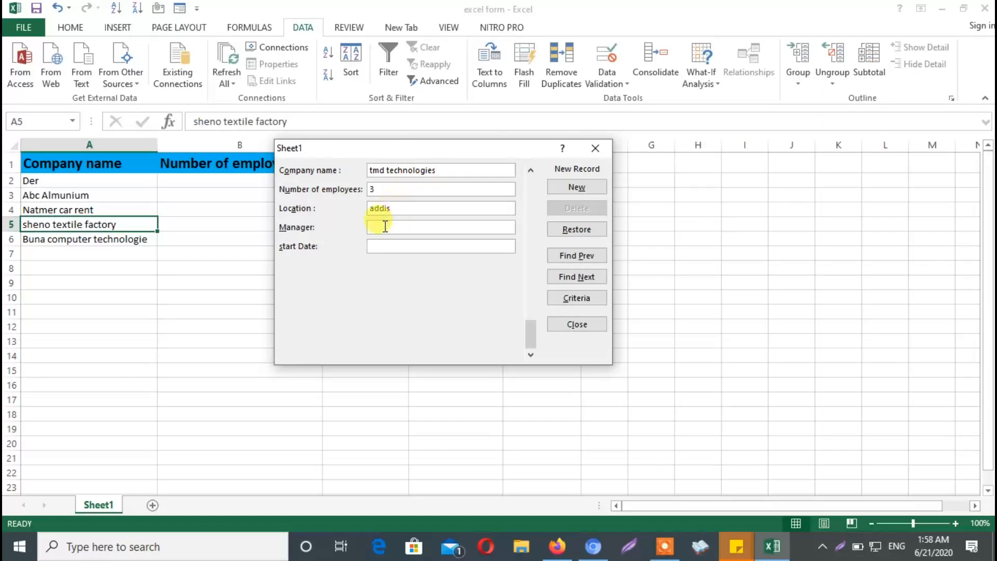
text(dereje)
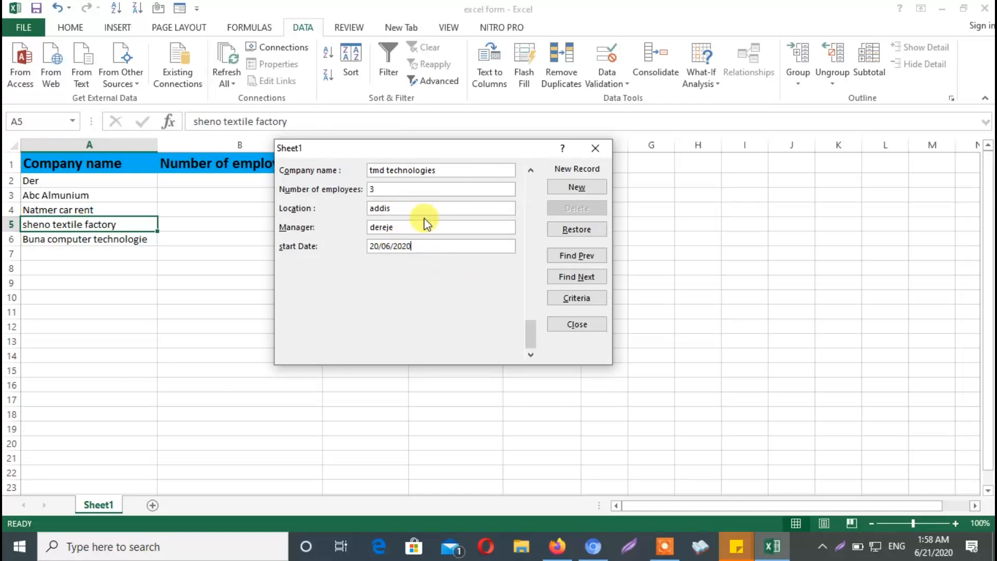
drag(470, 145, 478, 255)
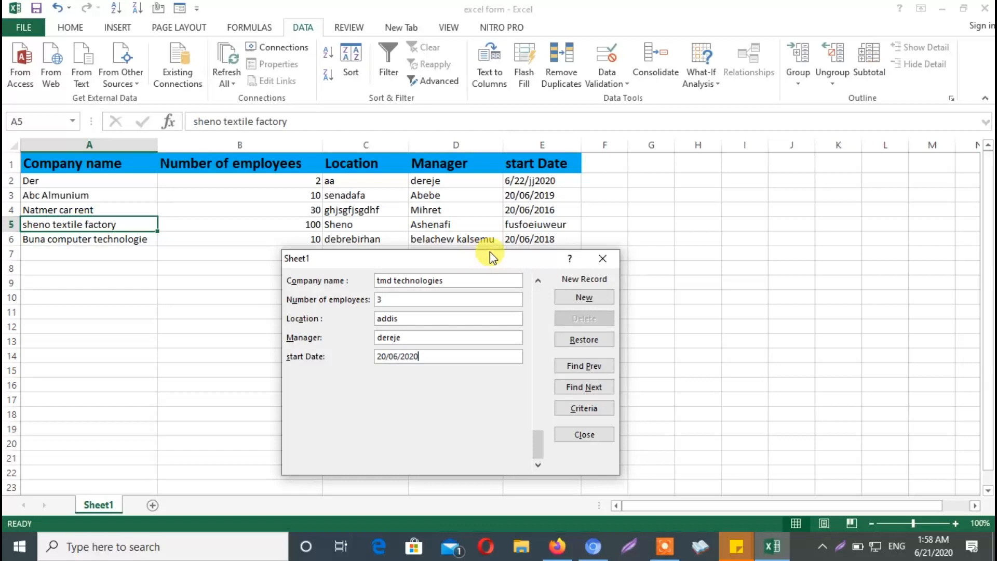
drag(489, 252, 546, 202)
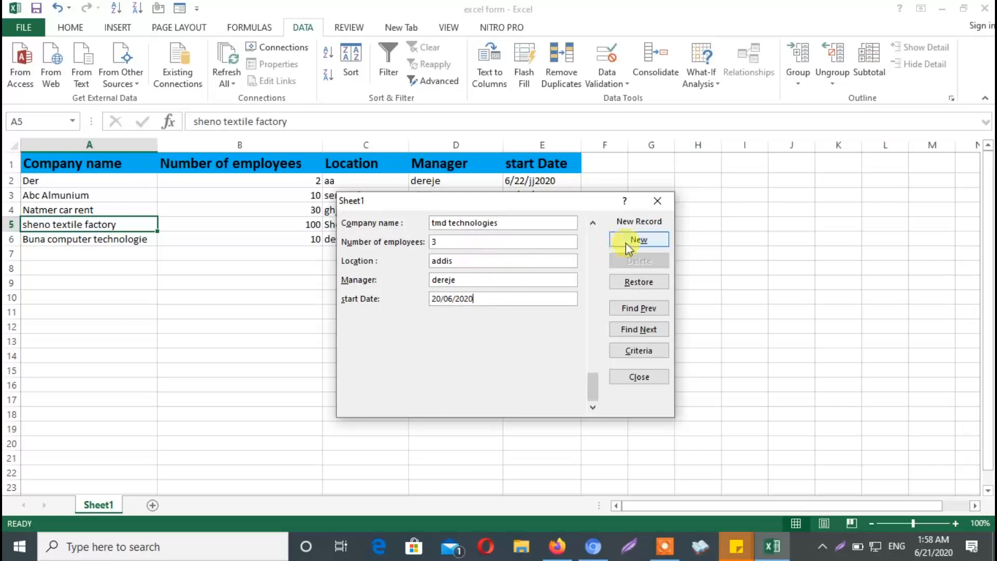
click(638, 242)
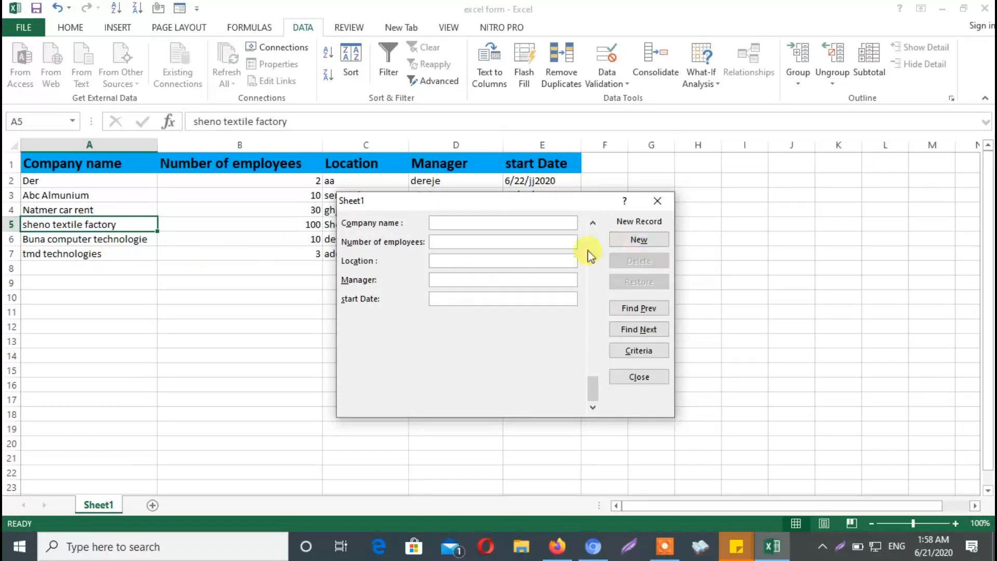
drag(560, 200, 815, 201)
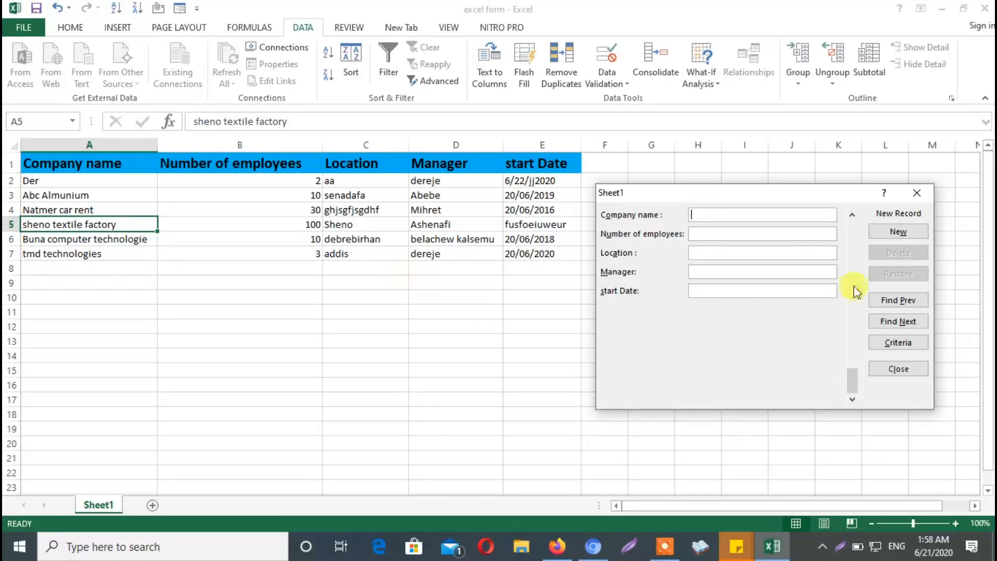
Search the form records using the criterion abc for the company name
click(885, 347)
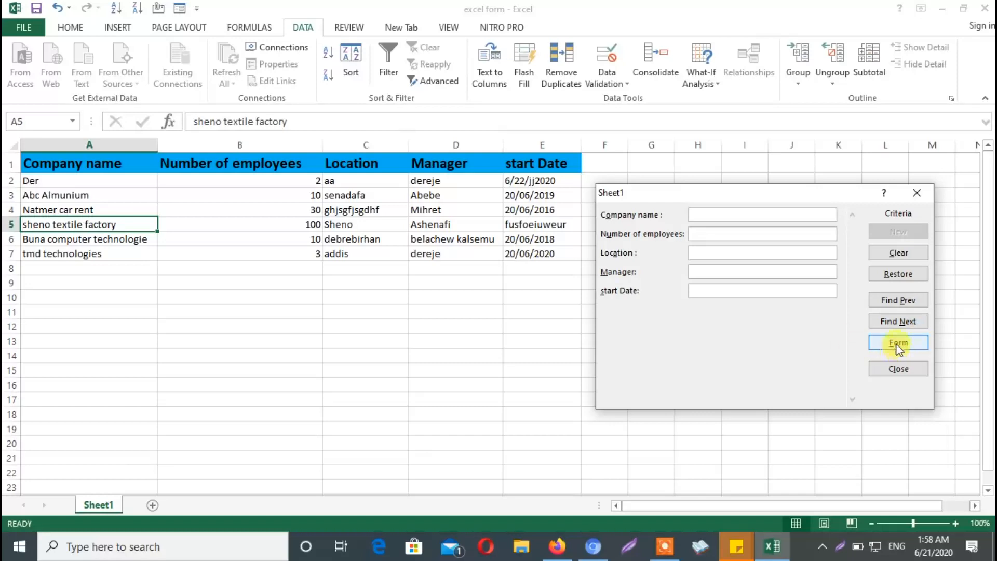
click(894, 347)
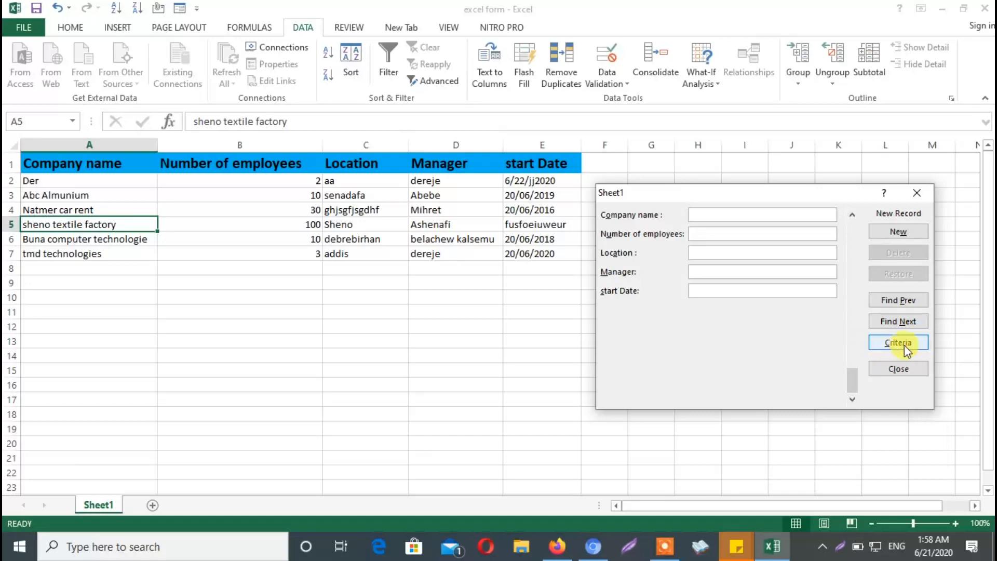
click(907, 343)
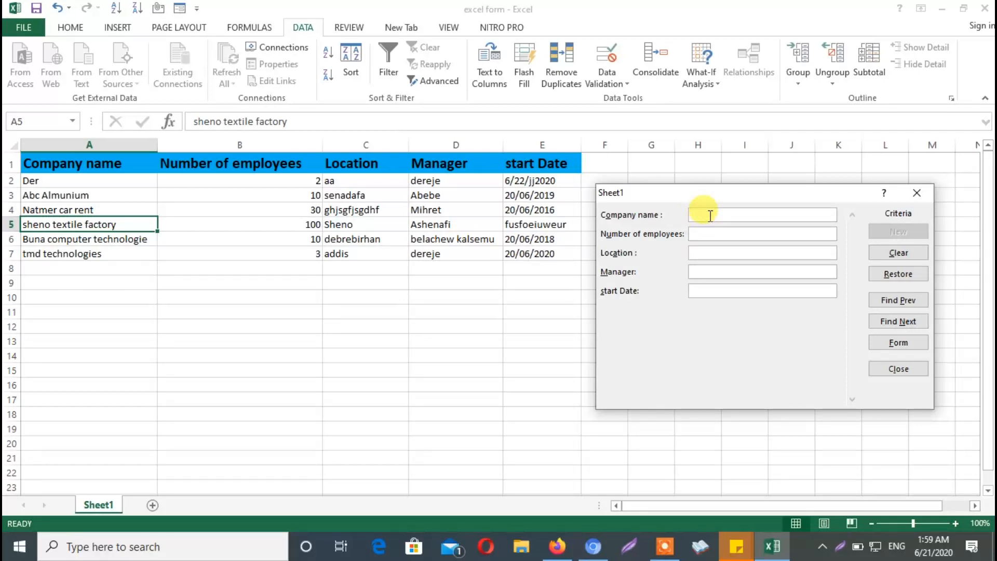
text(abc almun)
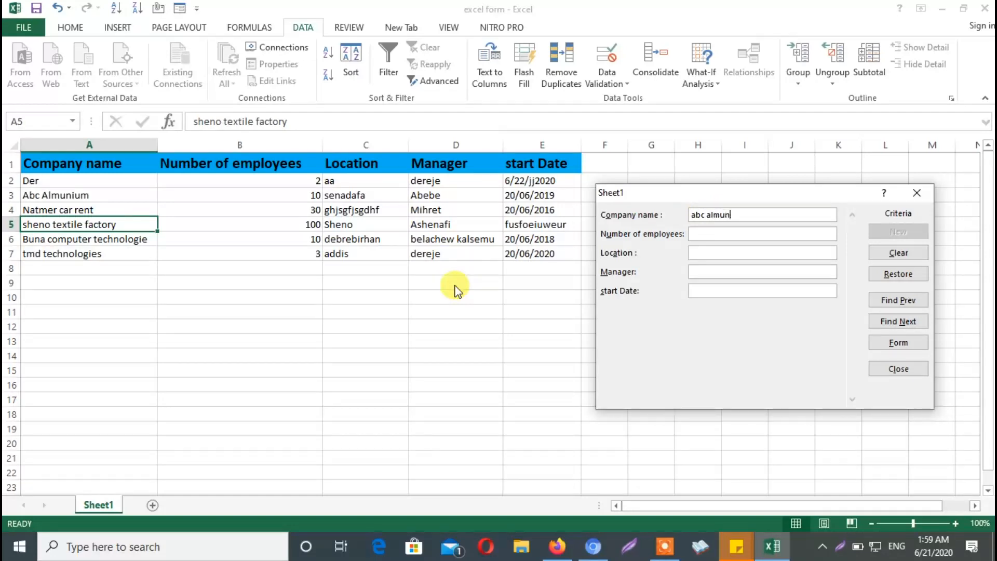
click(900, 301)
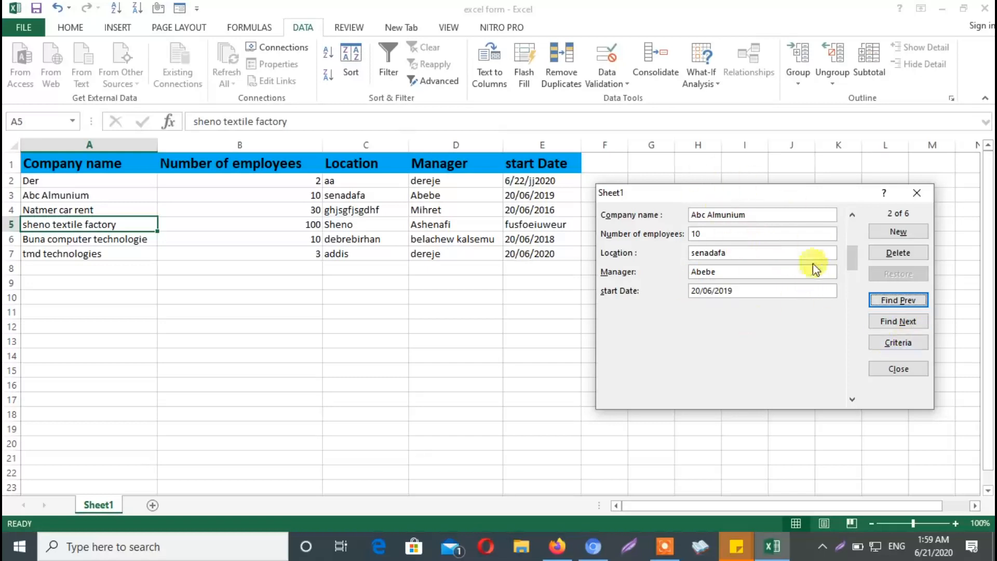
click(689, 214)
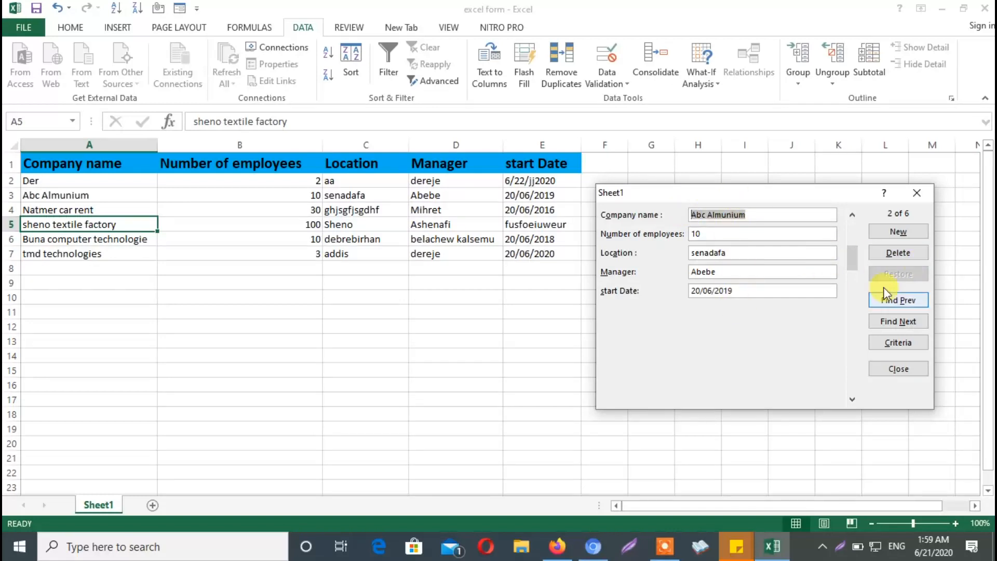
Start deleting the Abc Almunium record, cancel the deletion, and close the data entry form
click(905, 256)
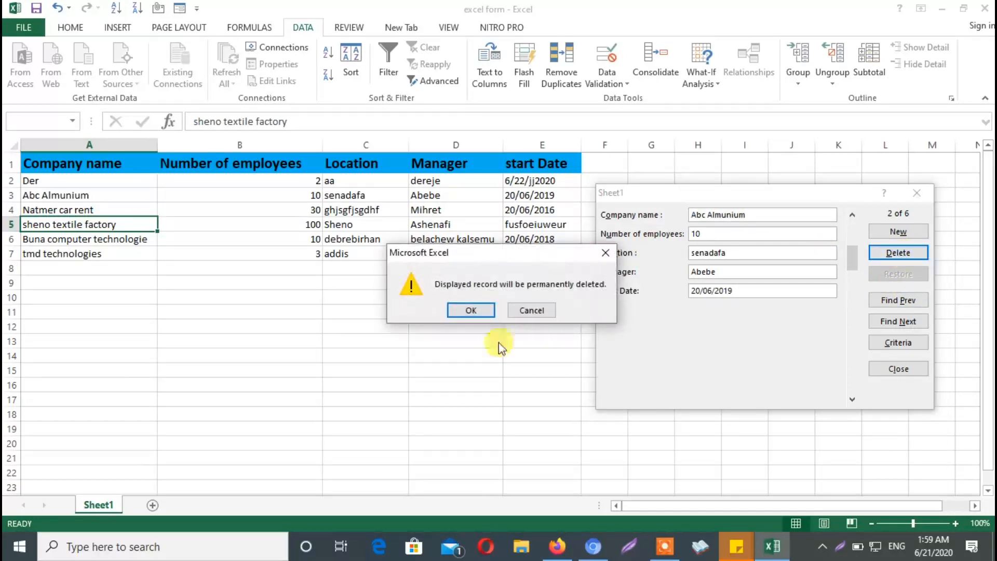
click(535, 310)
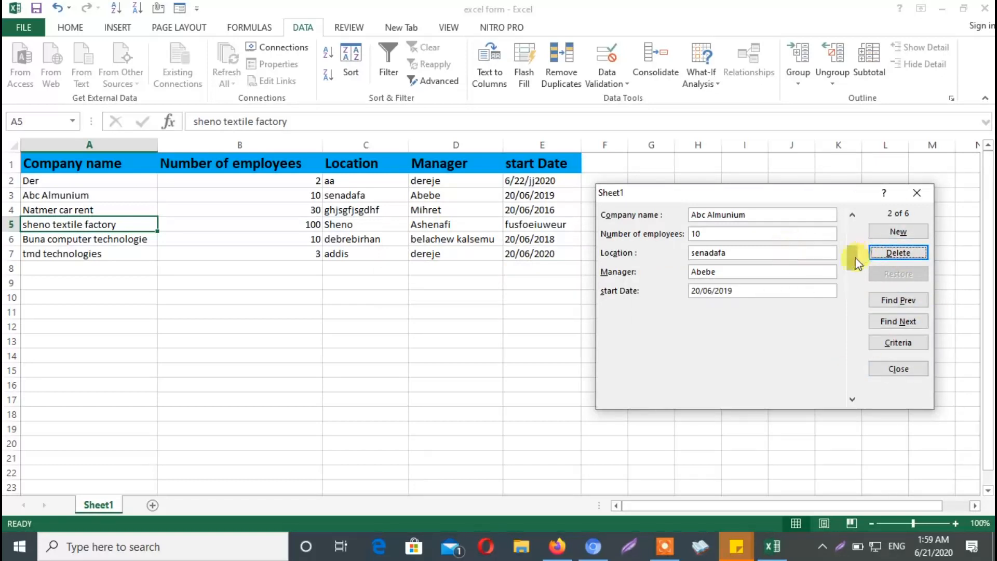
drag(846, 218, 853, 406)
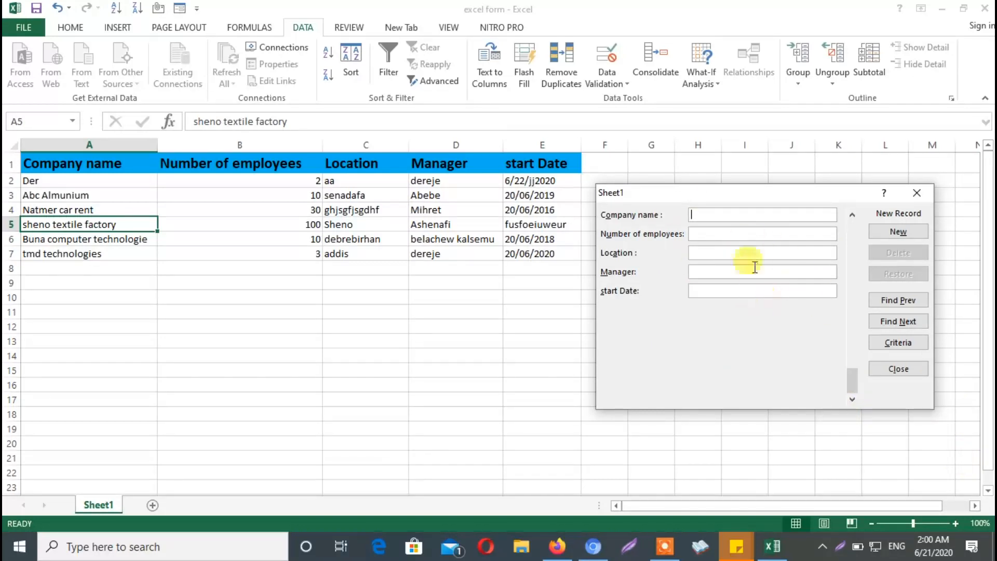
click(918, 193)
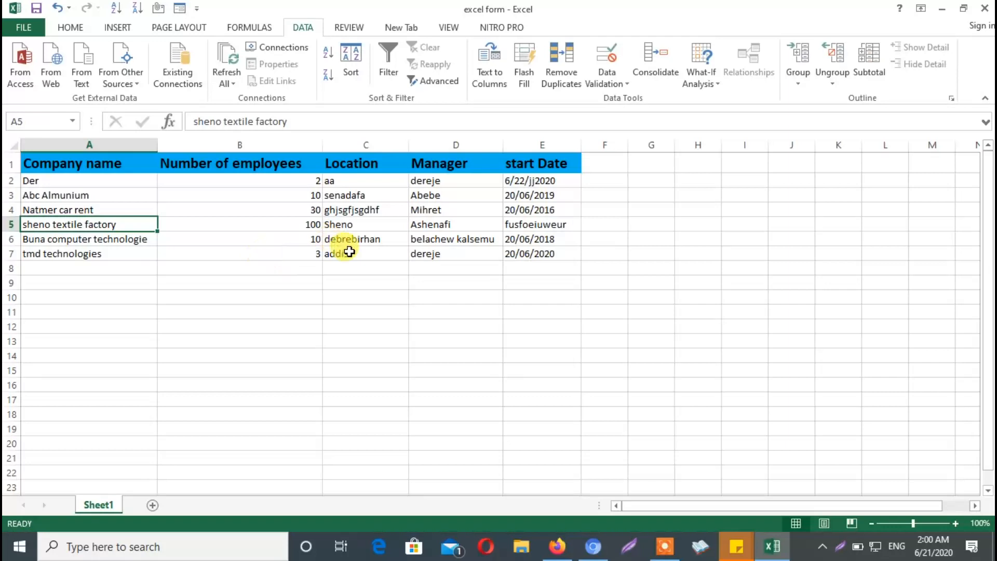
Try to open the data entry form from empty cell C11 below the company table
click(379, 314)
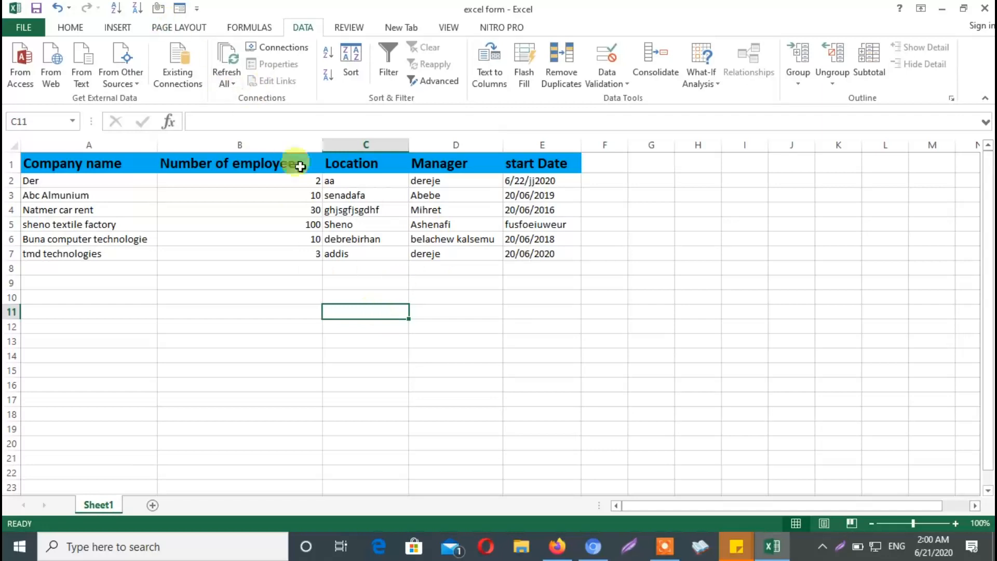
click(182, 7)
click(501, 308)
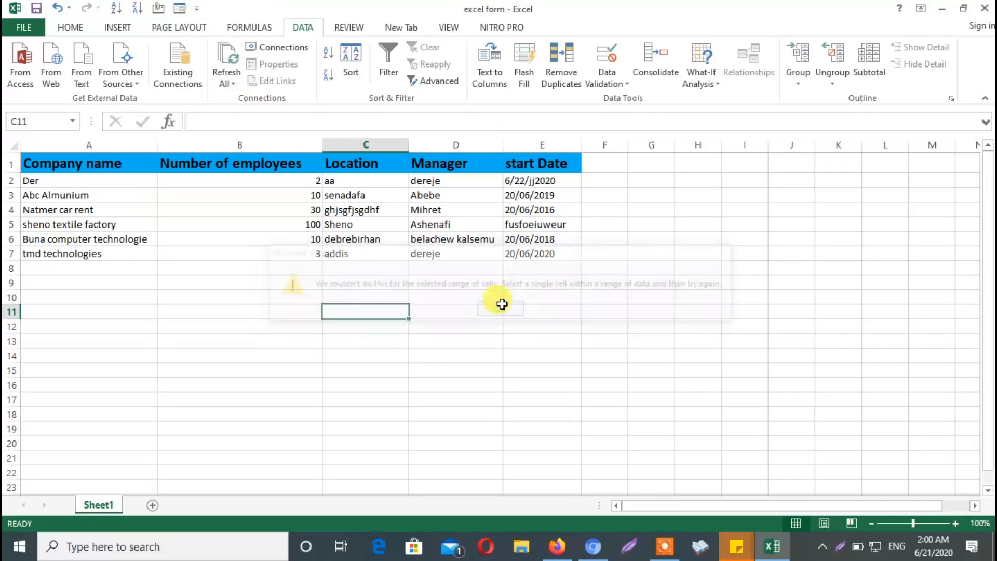
View the data entry form for only the Manager and start Date columns, D1:E7, and close it
click(462, 254)
click(426, 213)
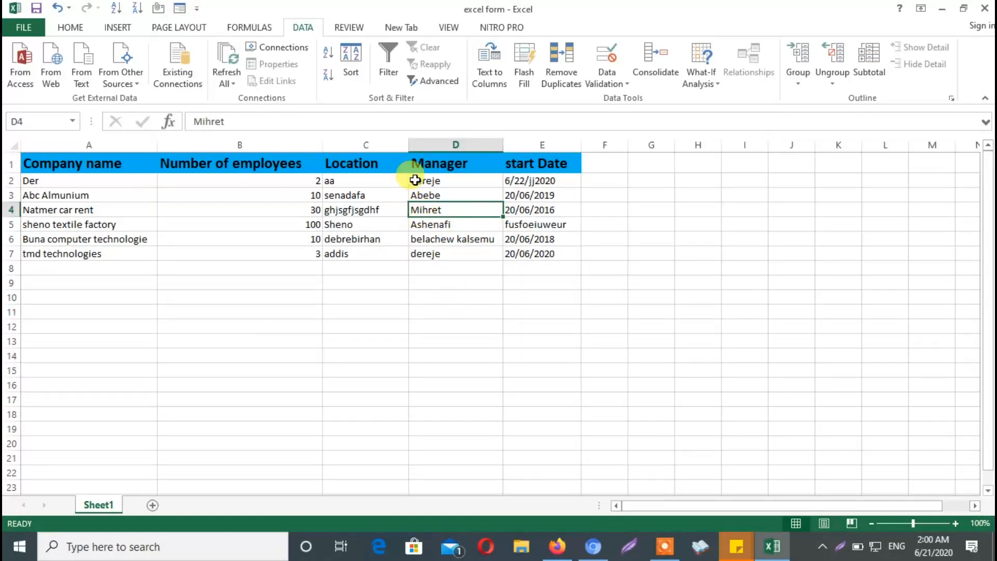
drag(425, 163, 548, 254)
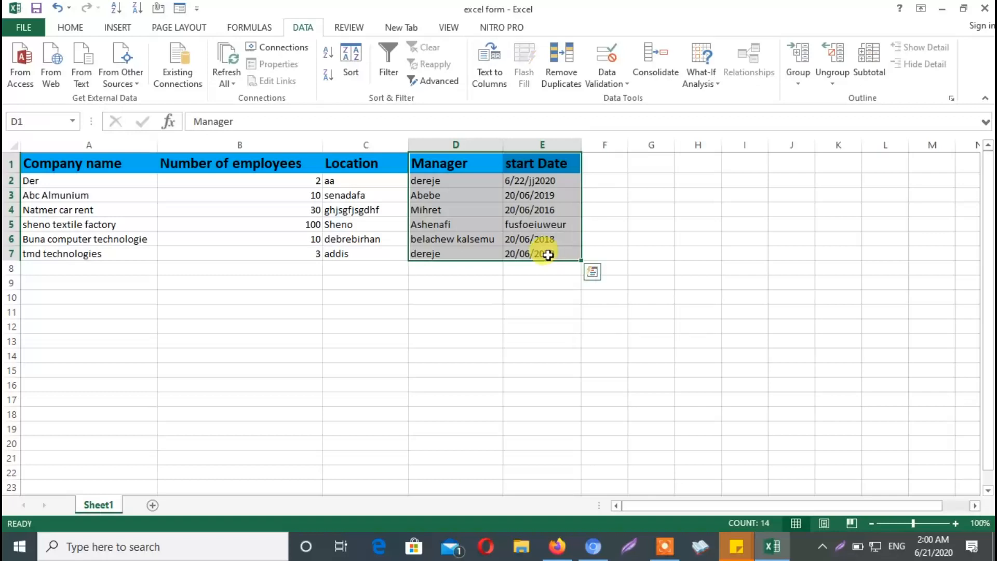
click(159, 8)
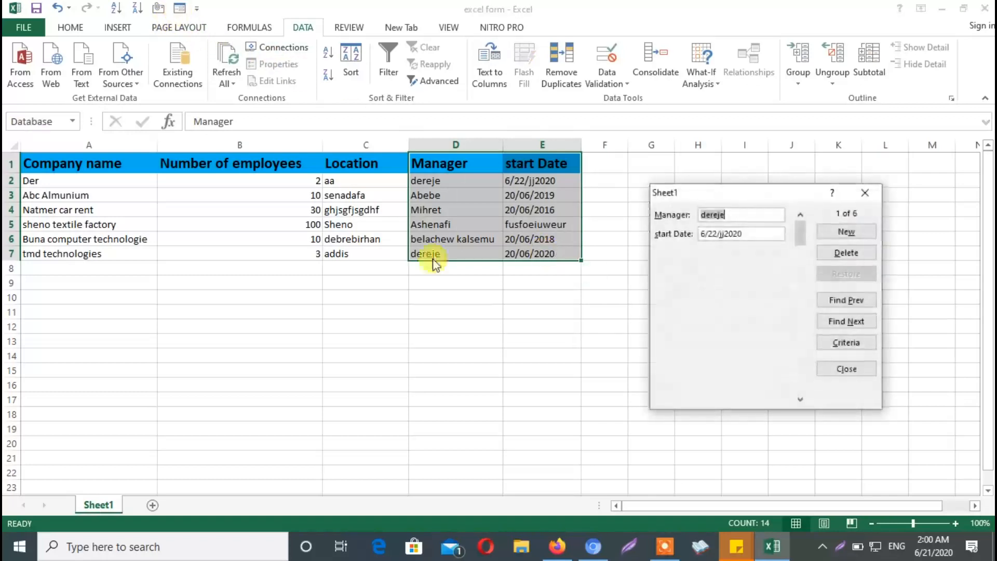
click(865, 193)
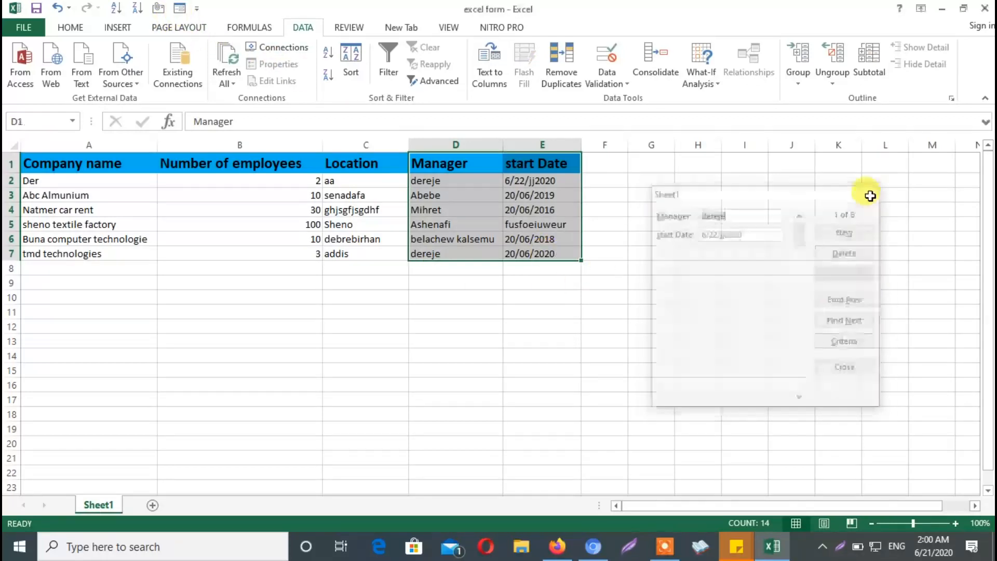
click(514, 294)
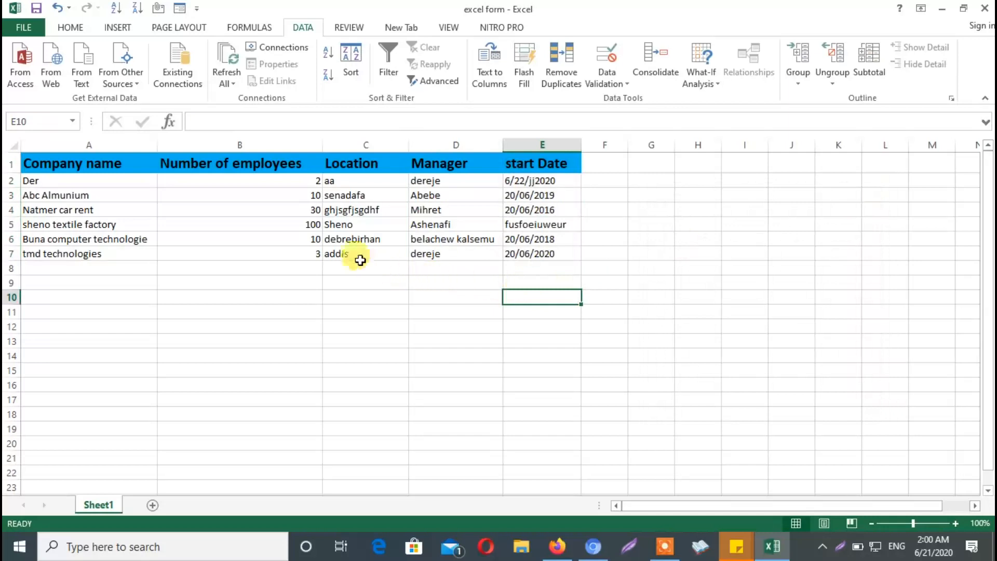
Merge and center the last two location cells, C6 and C7
drag(331, 235, 382, 253)
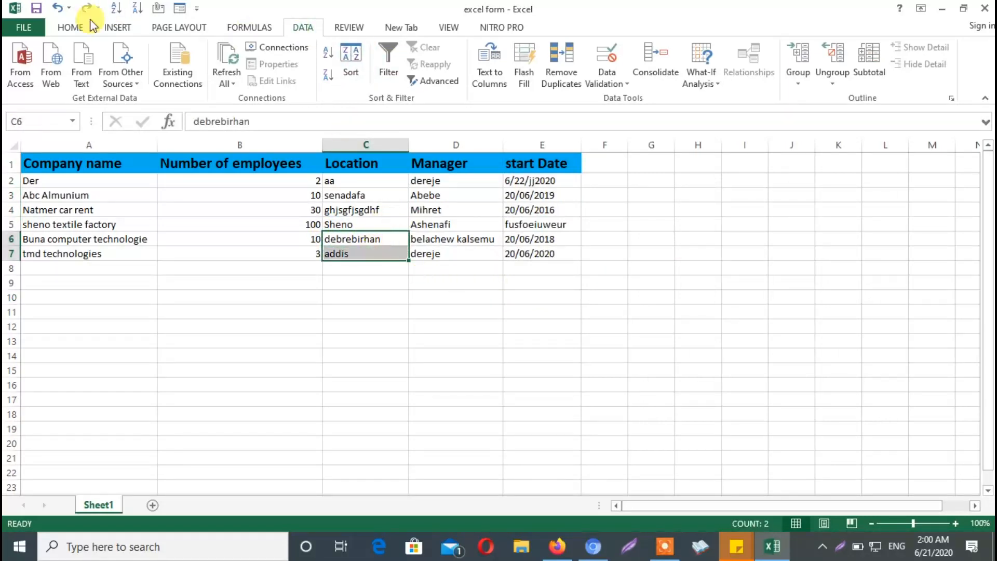
click(73, 27)
click(406, 77)
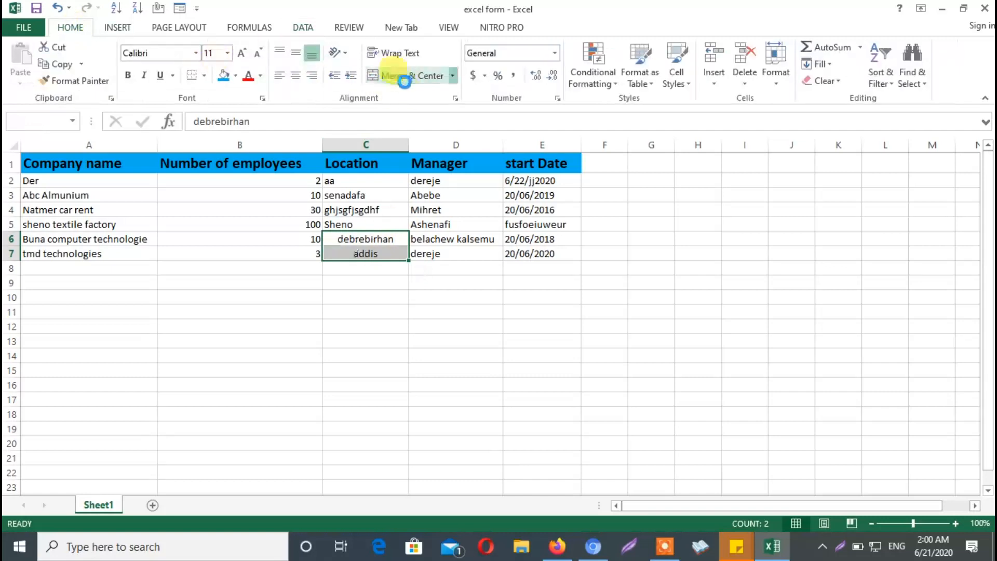
click(458, 324)
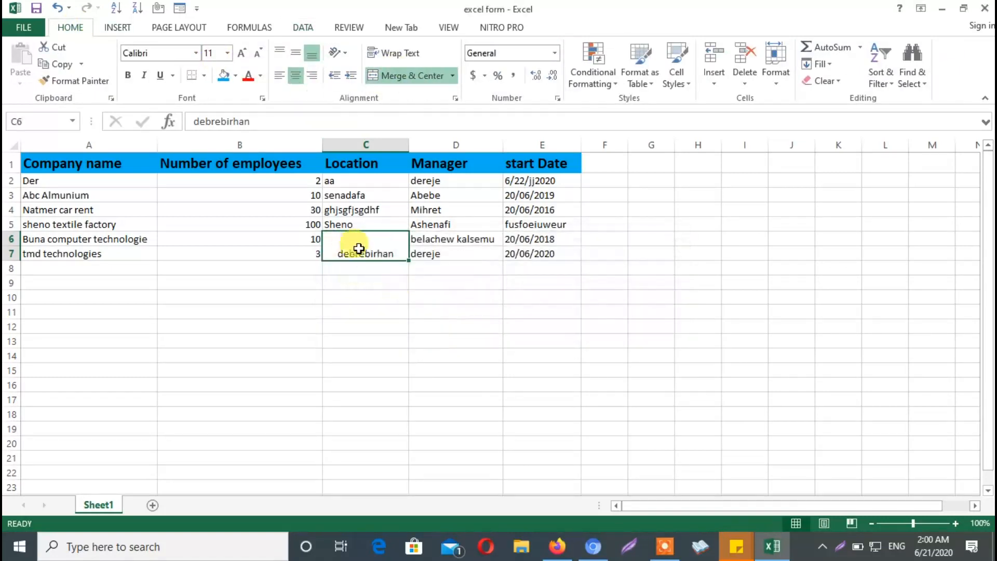
click(382, 293)
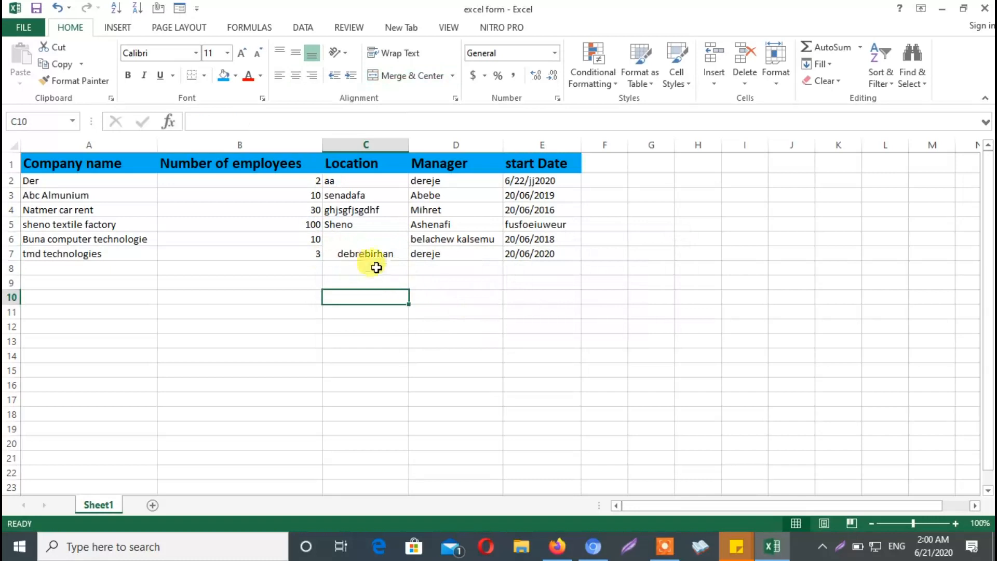
Try to open the data entry form for C1:E7, which includes the merged location cells
drag(337, 161, 535, 260)
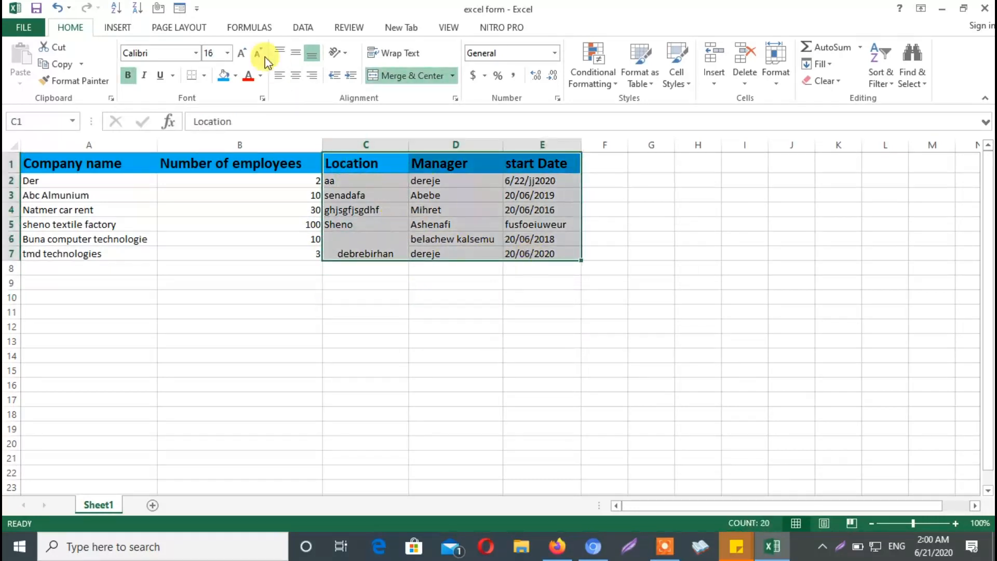
click(180, 9)
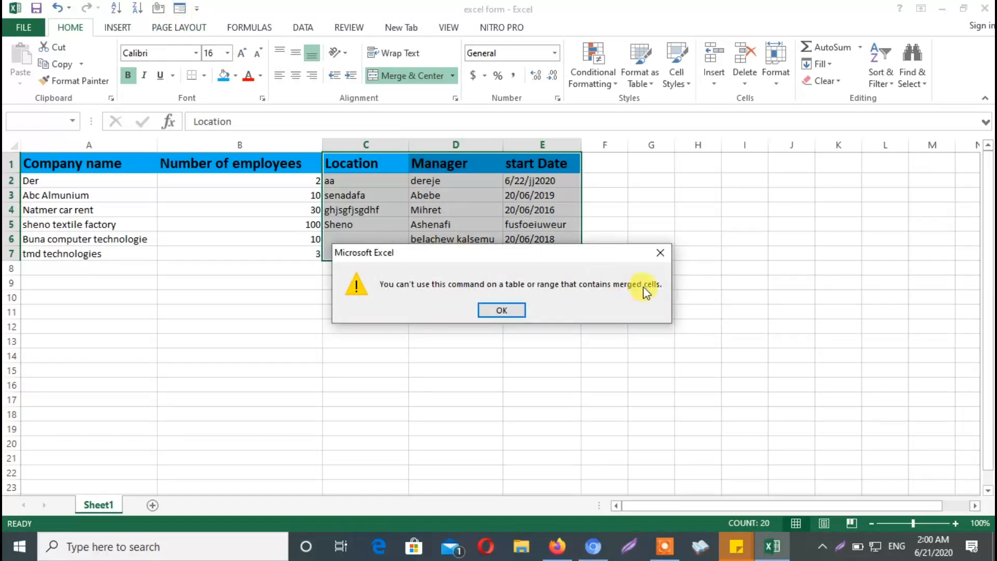
click(502, 310)
click(560, 284)
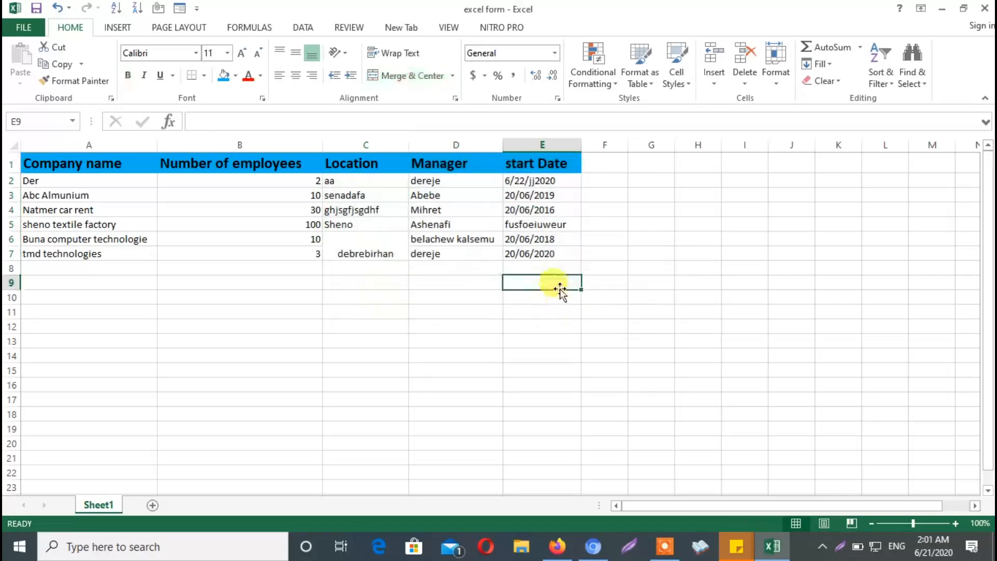
Unmerge location cells C6 and C7
click(460, 225)
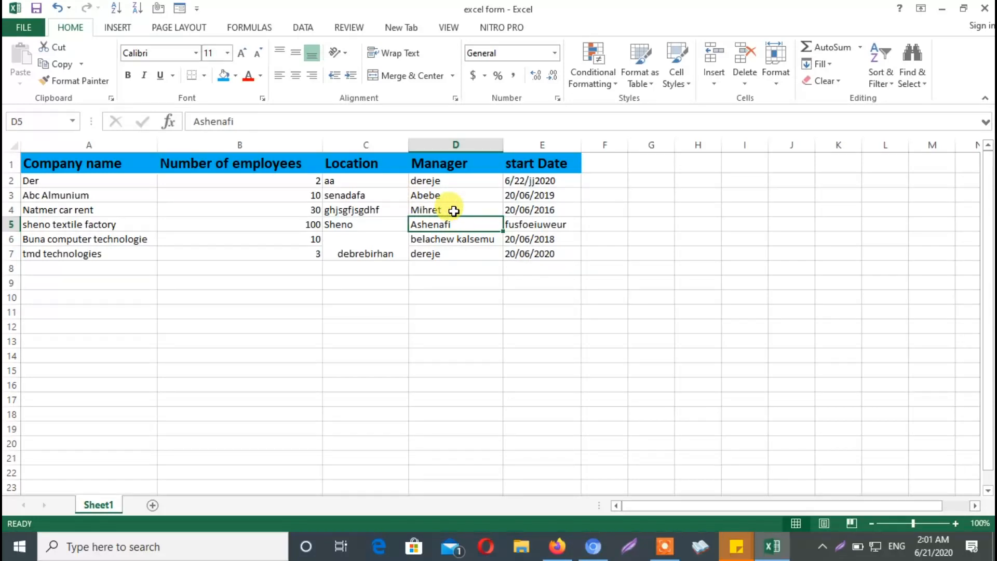
drag(365, 239, 367, 252)
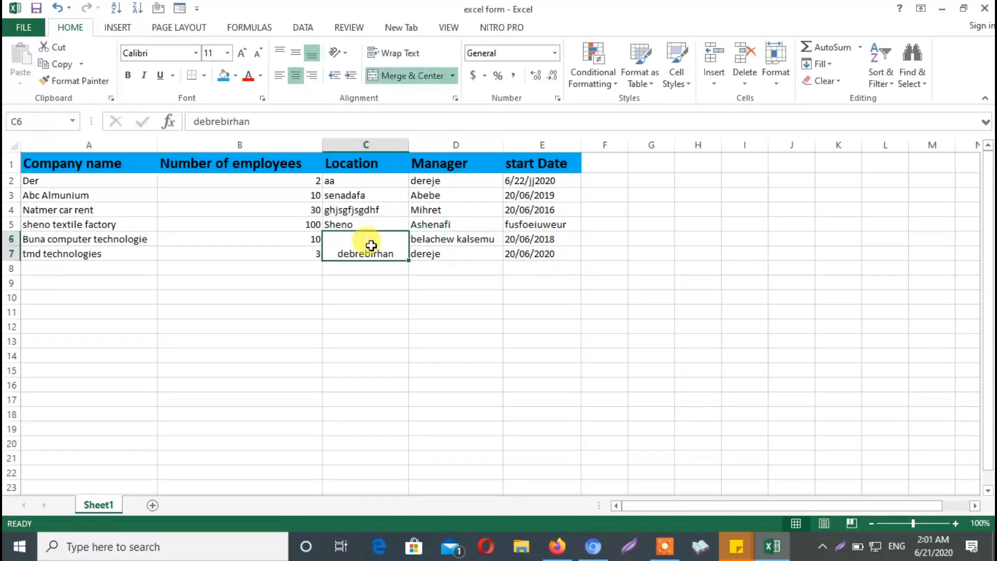
click(407, 76)
click(418, 280)
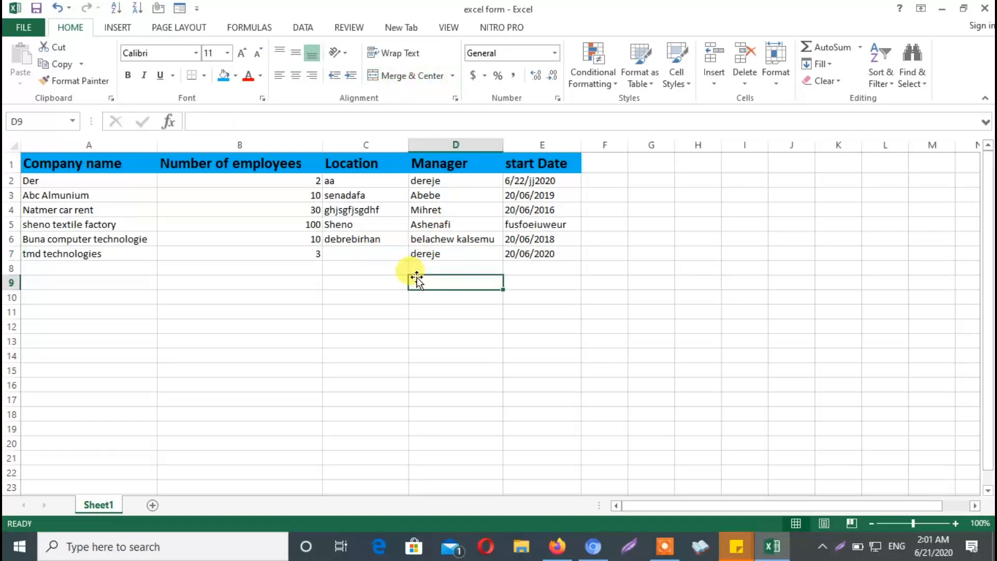
click(378, 253)
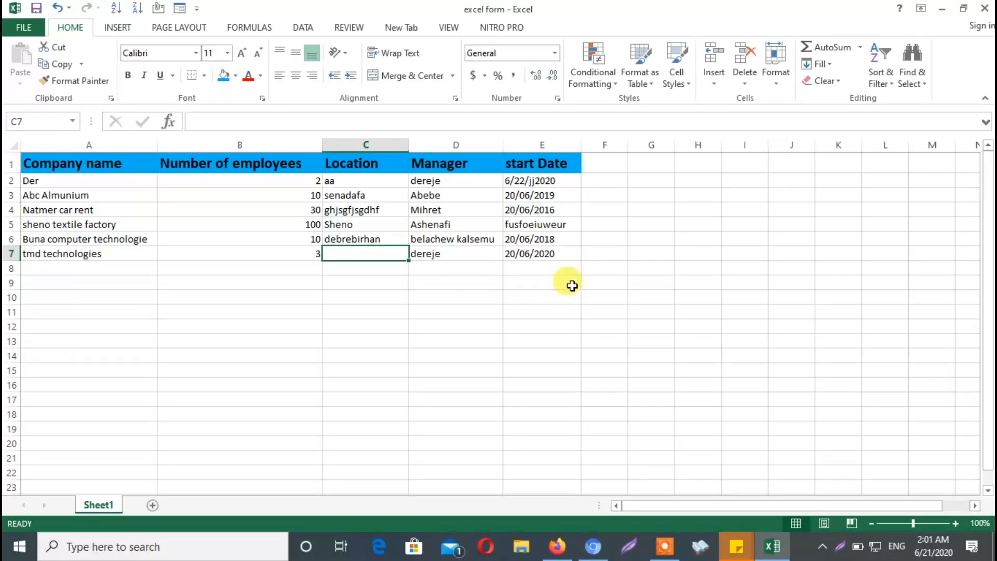
Examine the table's location, manager and start date entries, and select location cell C4 of the Natmer car rent record
drag(360, 180, 509, 251)
click(520, 280)
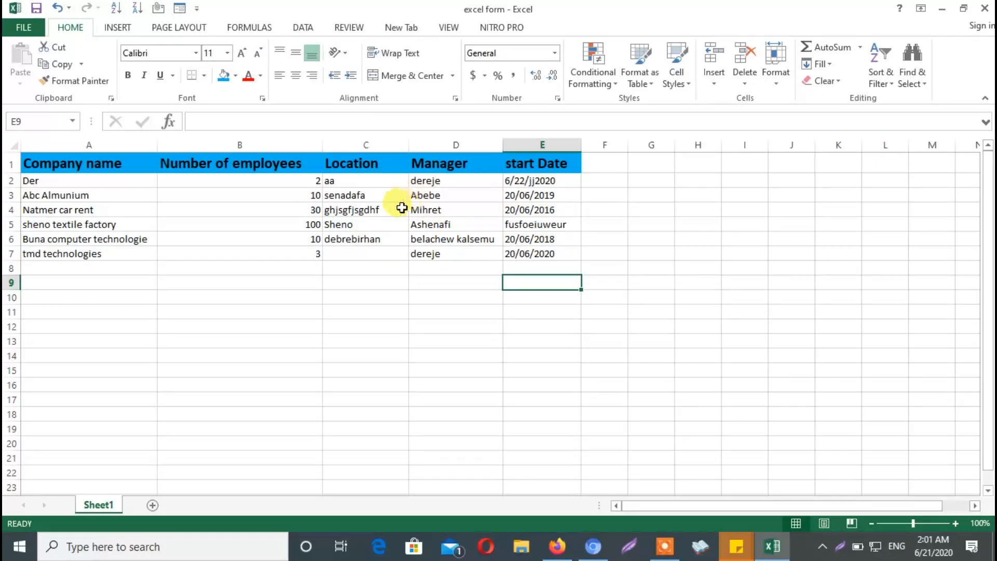
click(380, 208)
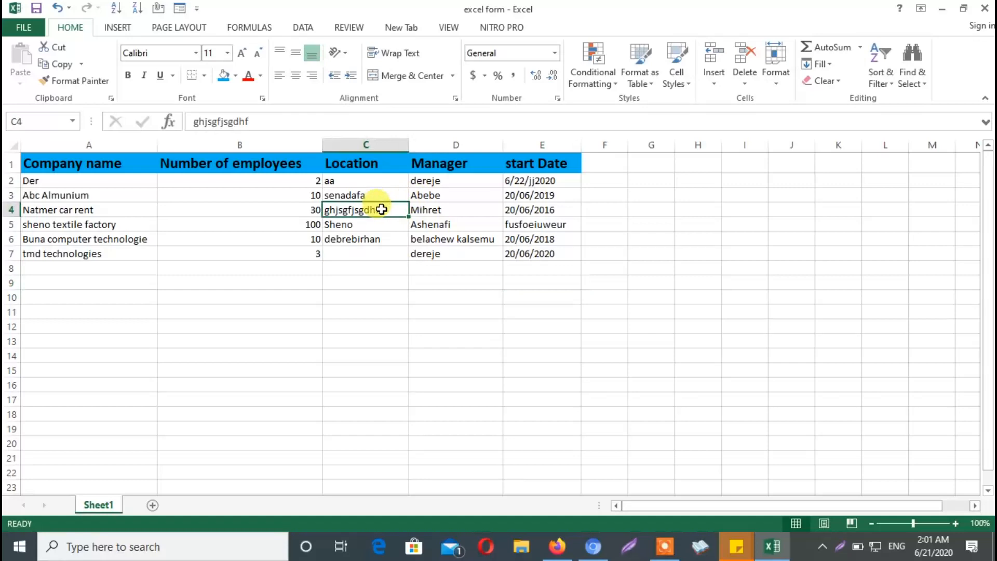
double_click(382, 208)
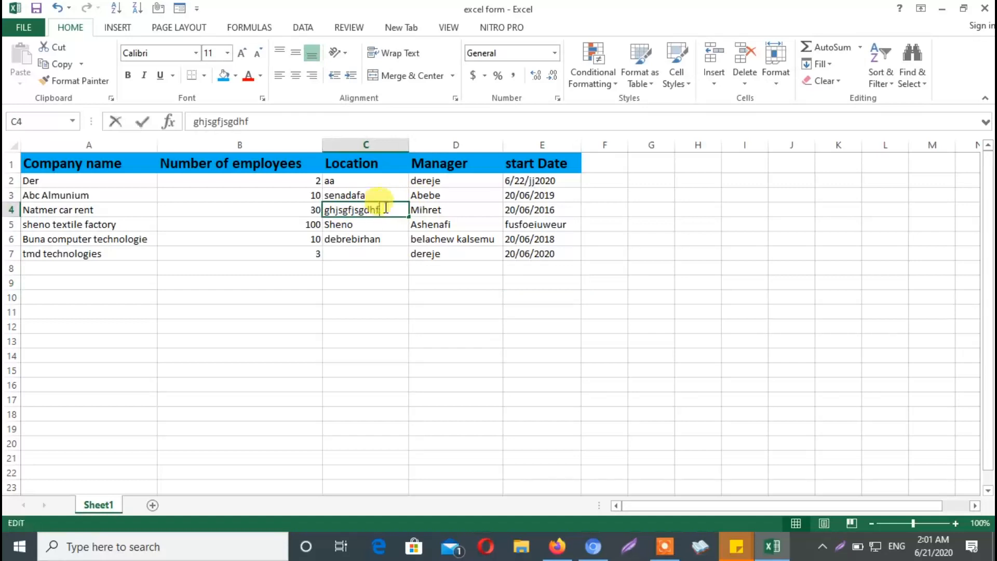
double_click(348, 205)
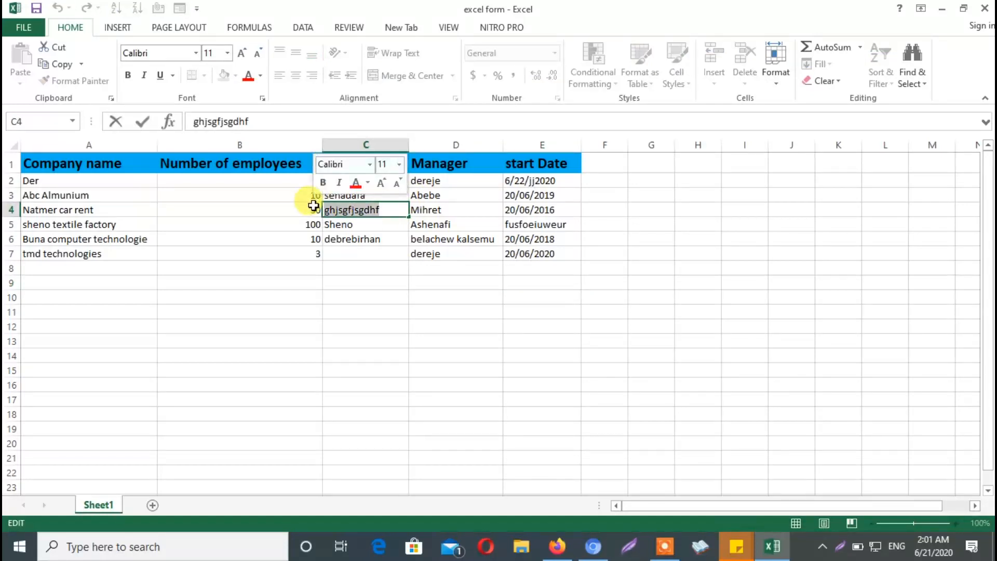
click(388, 211)
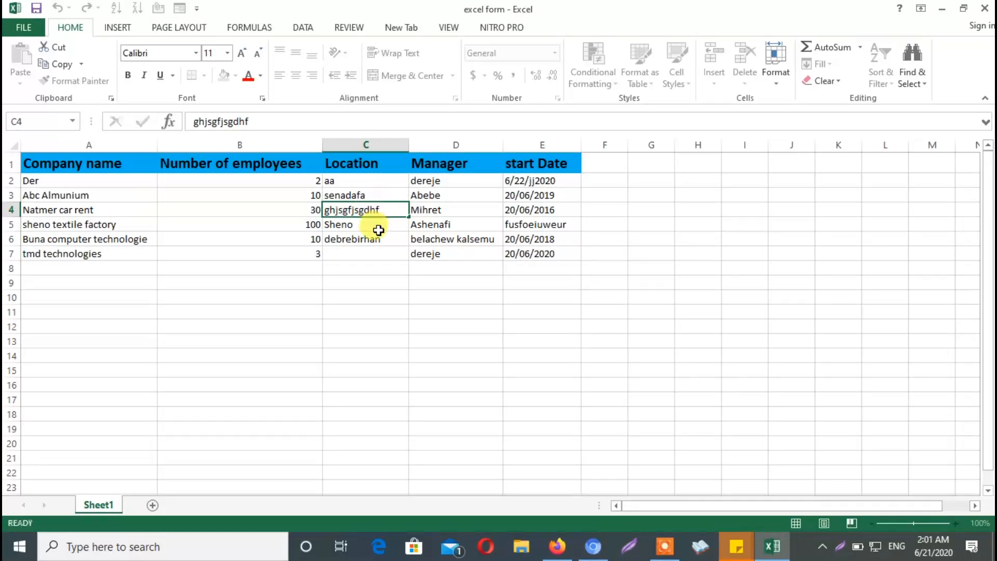
click(378, 230)
click(441, 313)
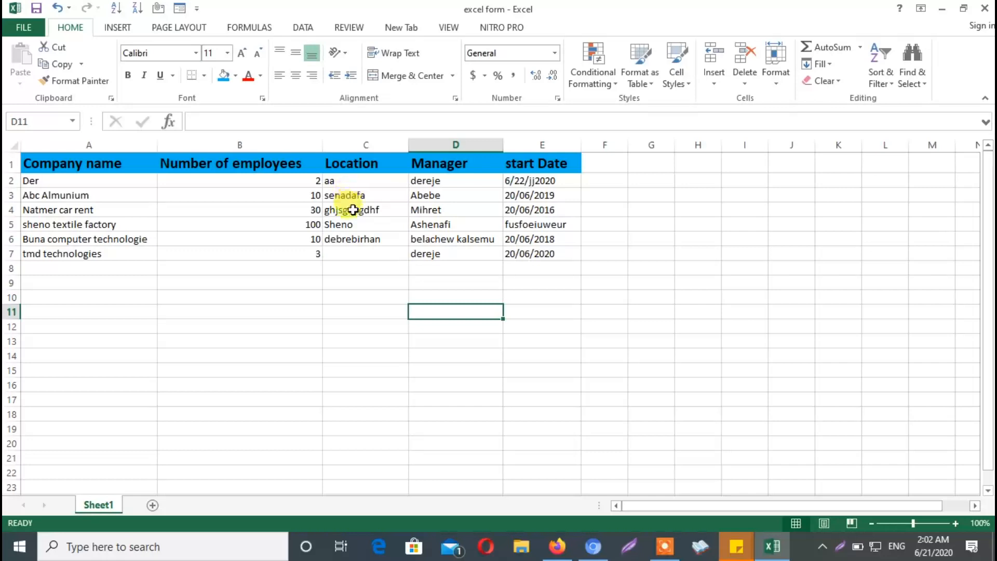
click(354, 209)
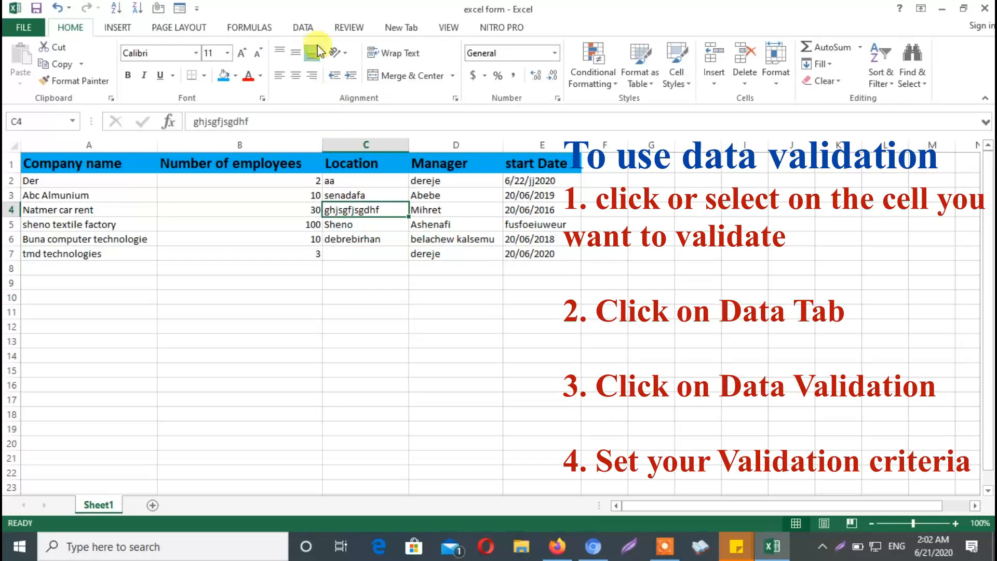
Open data validation for location cell C4 and set the allowed type to Text length after trying Any value
click(304, 29)
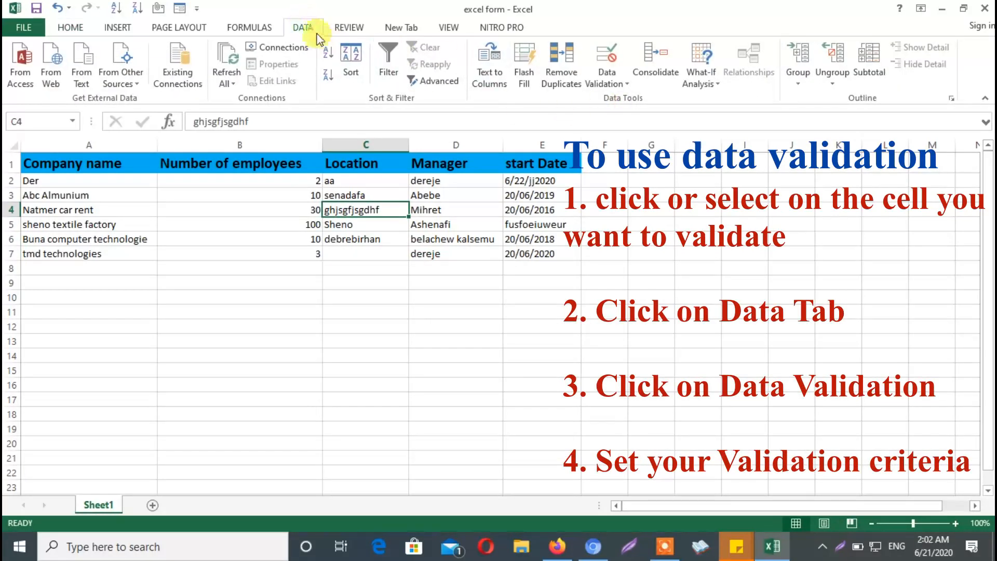
click(630, 84)
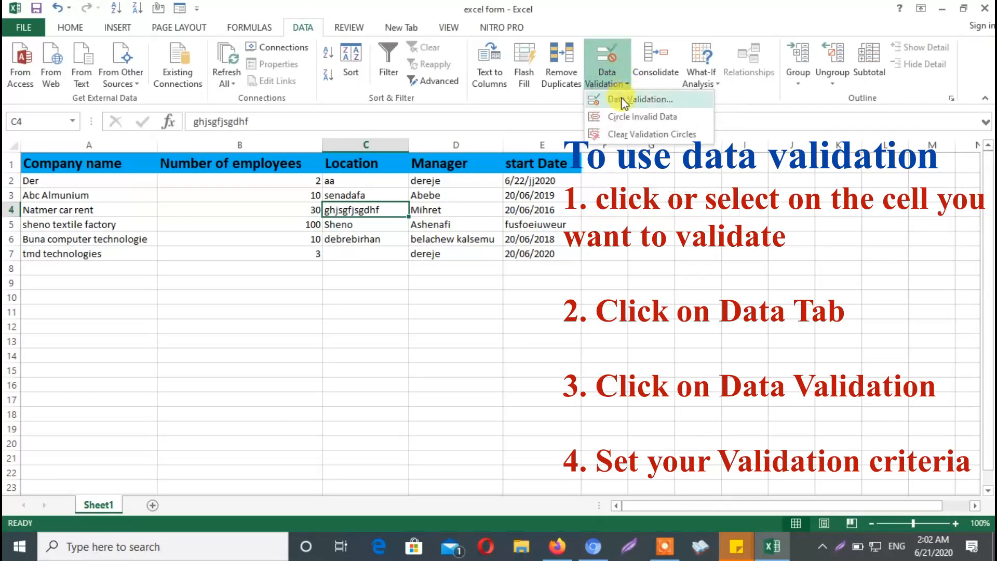
click(622, 99)
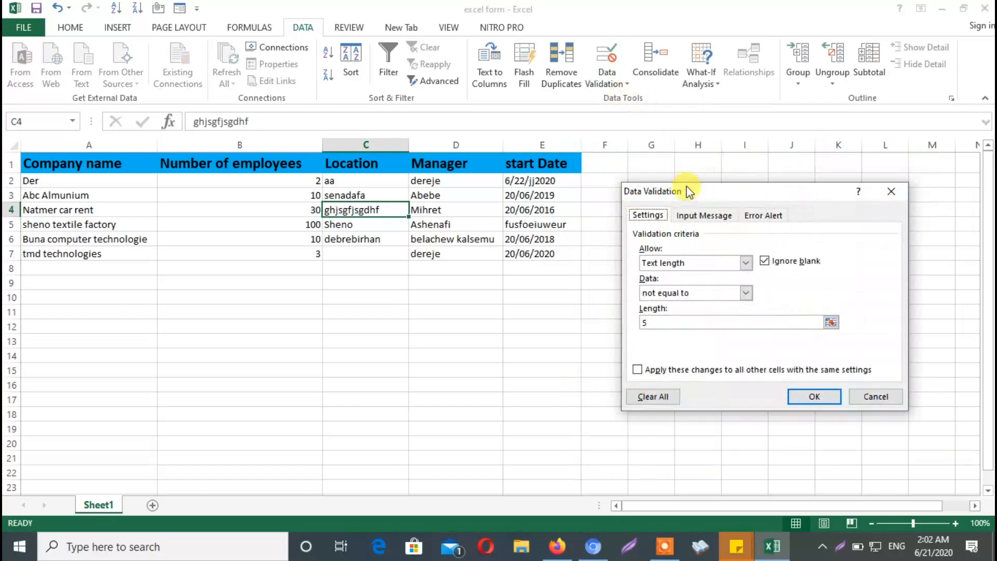
drag(690, 191, 675, 167)
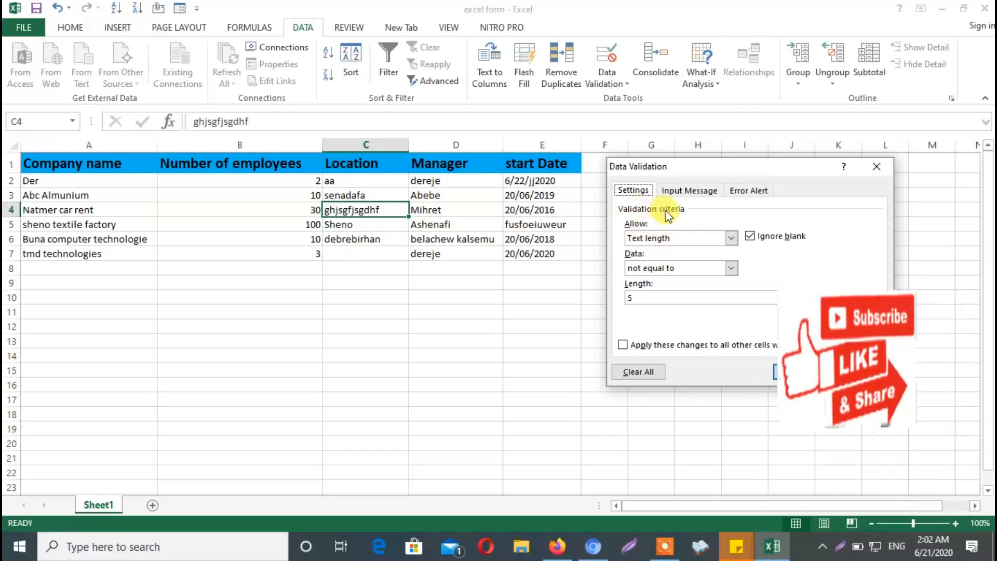
click(732, 239)
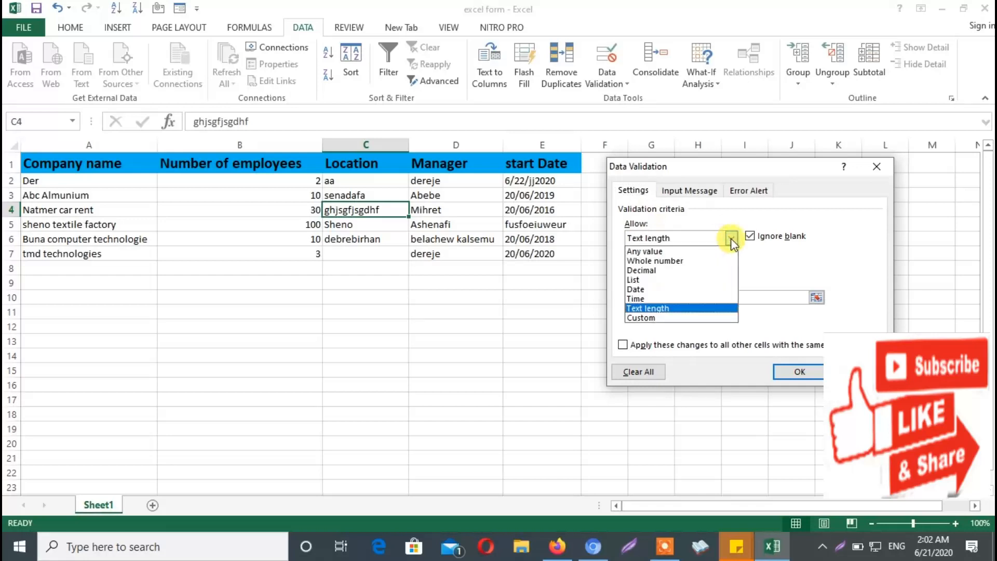
click(664, 249)
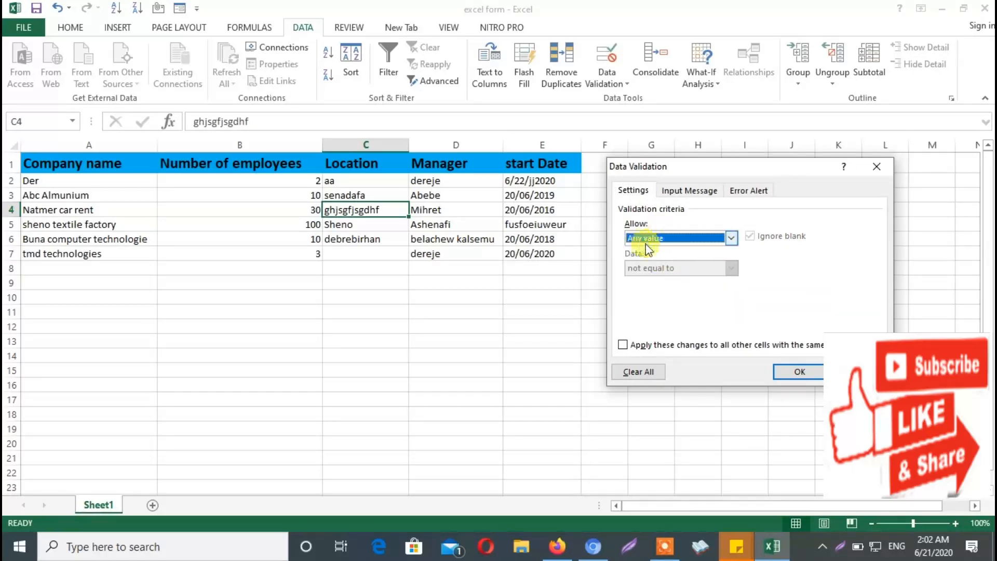
click(731, 238)
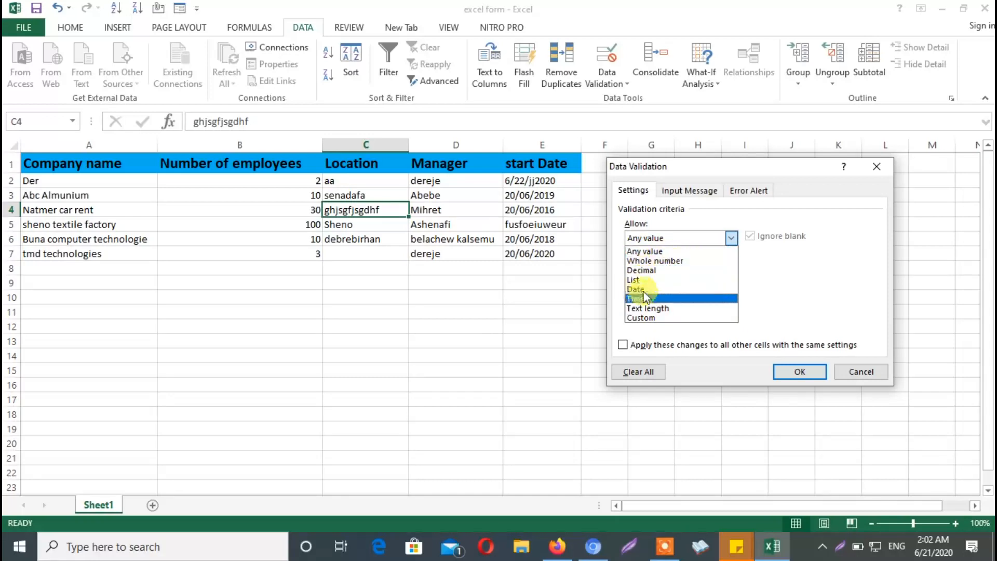
click(672, 308)
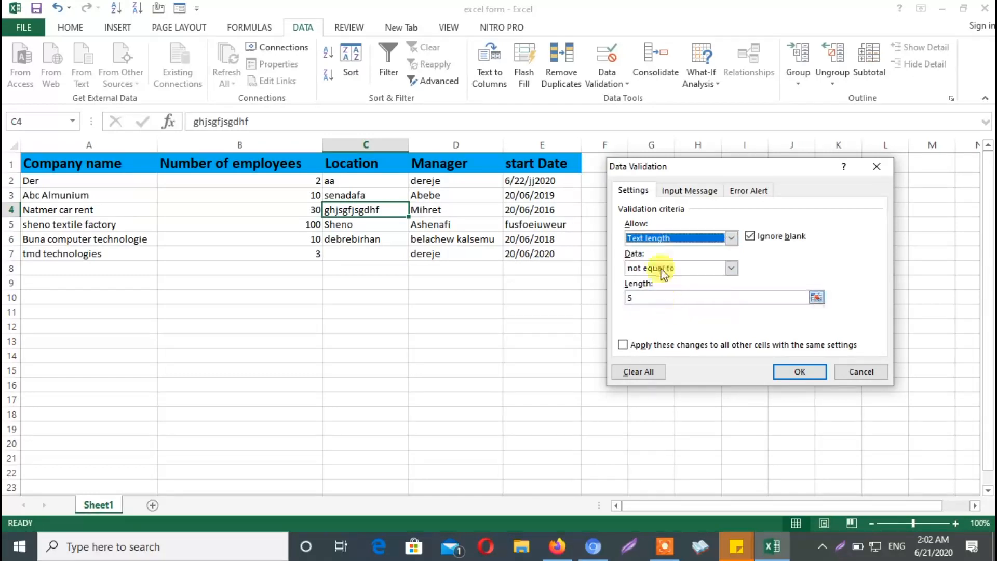
Try the between condition with a maximum length of 10 and the not between condition, and return to not equal to
click(732, 268)
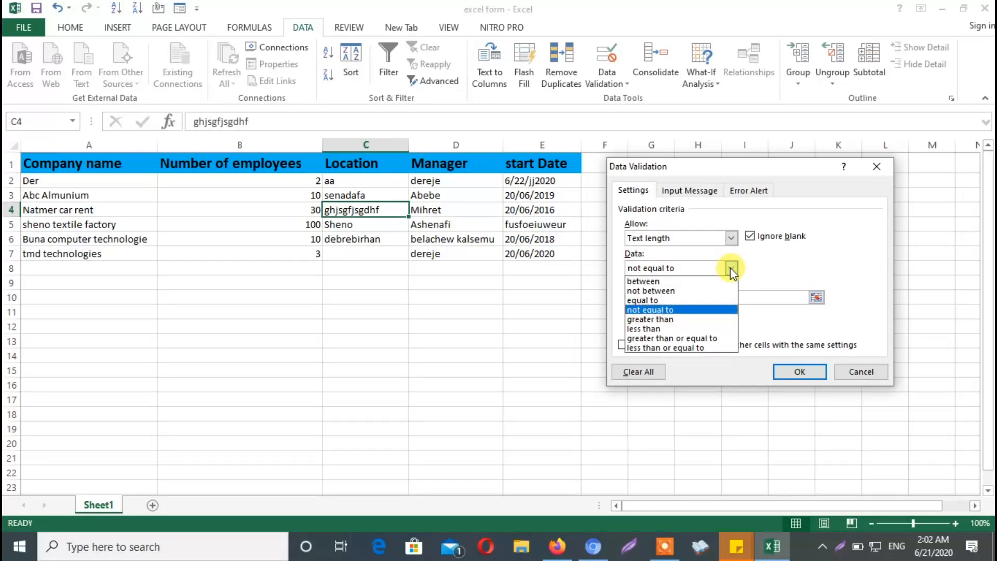
click(656, 283)
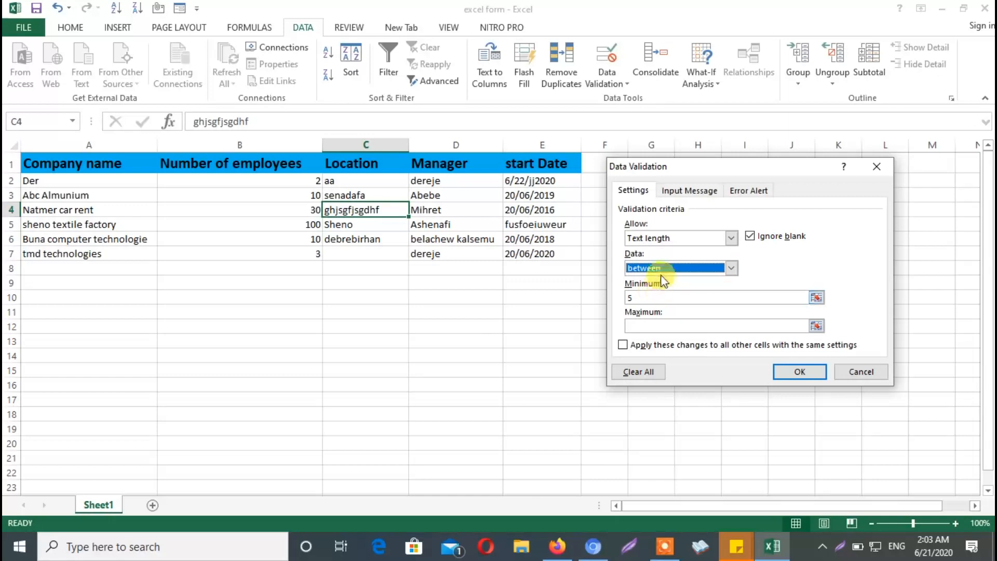
click(650, 326)
text(10)
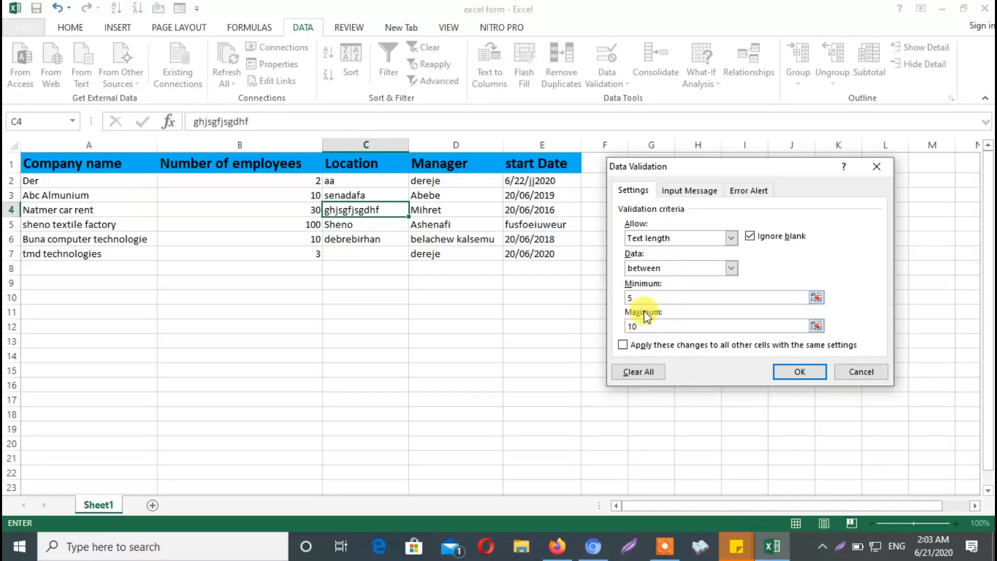
click(730, 268)
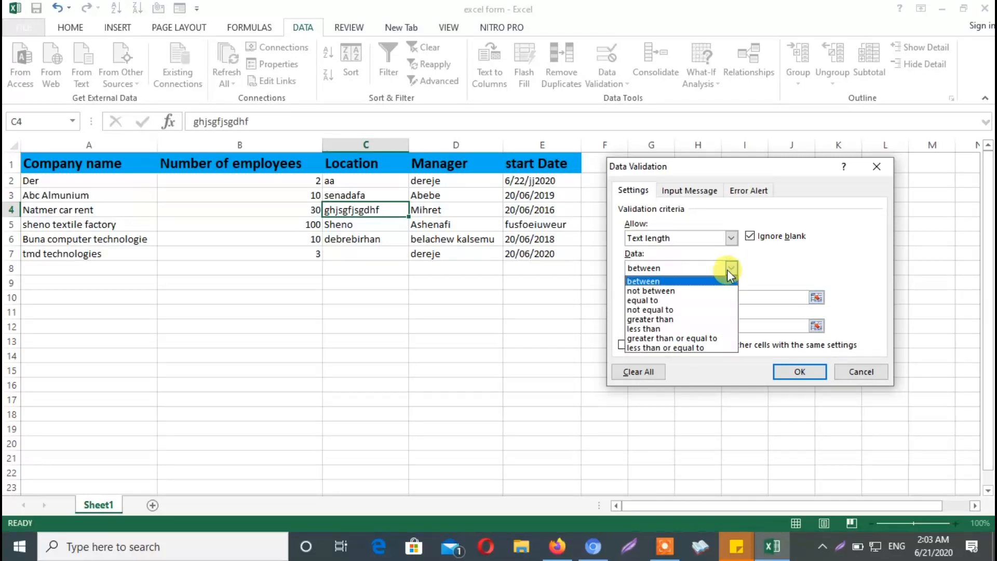
click(691, 288)
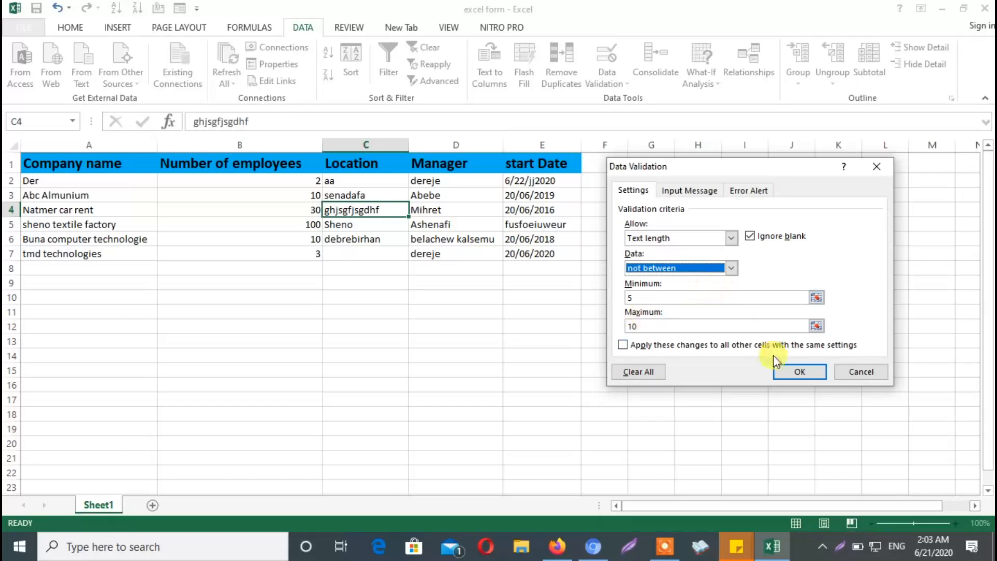
click(731, 269)
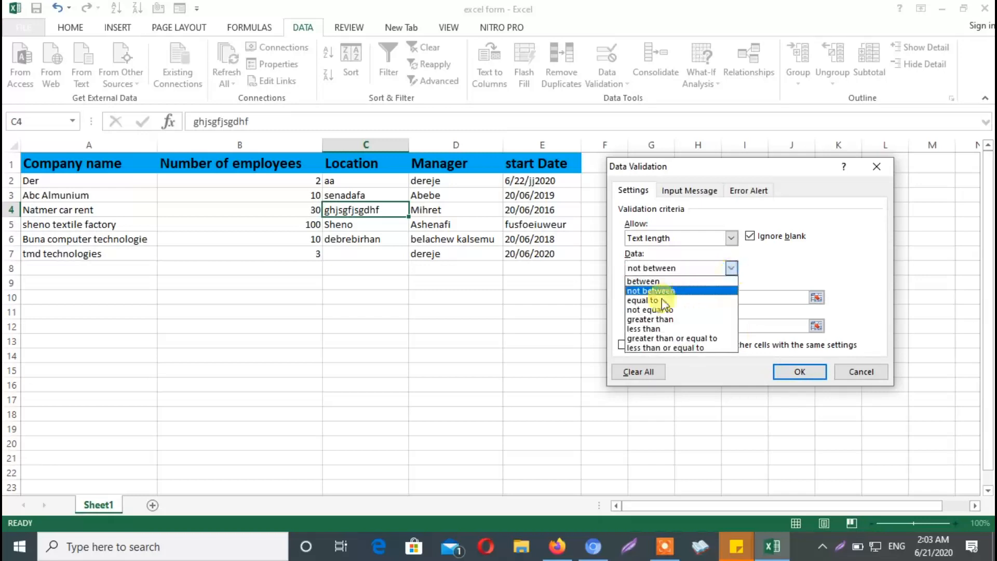
click(651, 310)
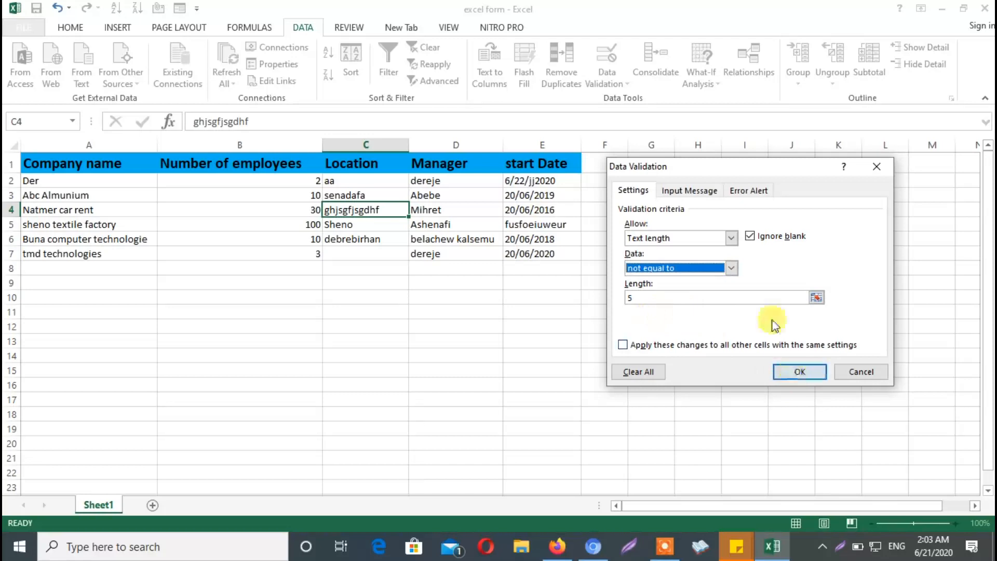
click(693, 191)
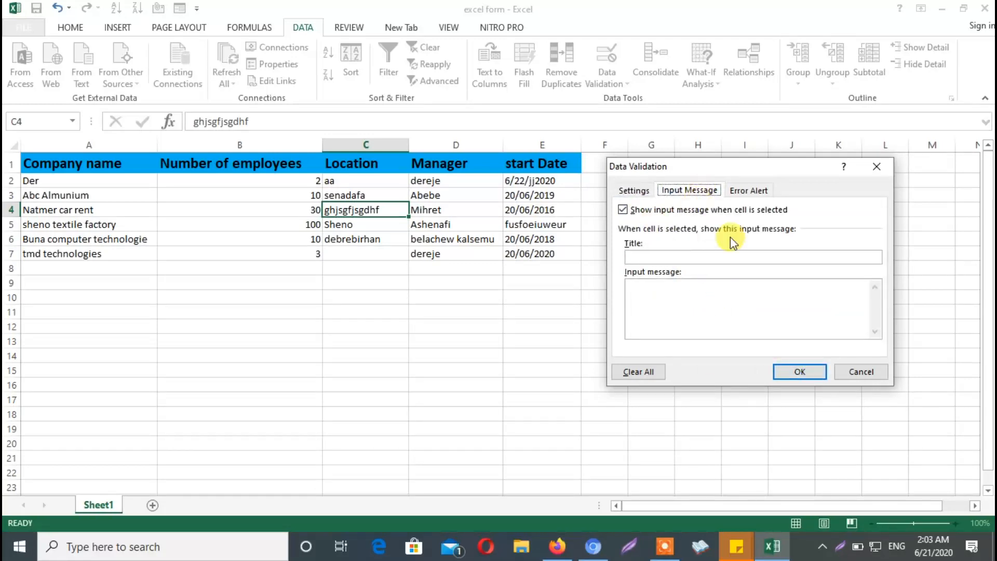
click(633, 190)
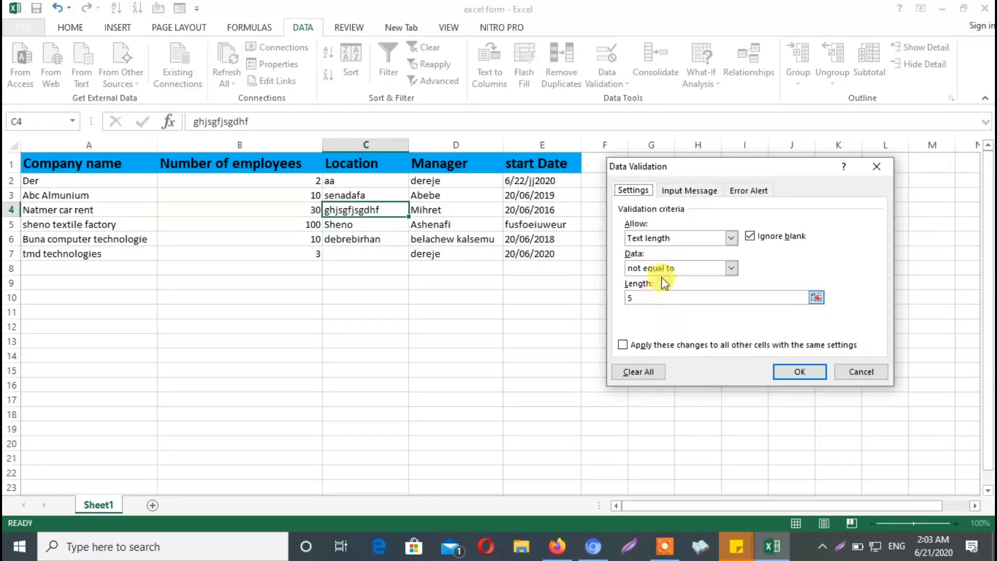
click(675, 191)
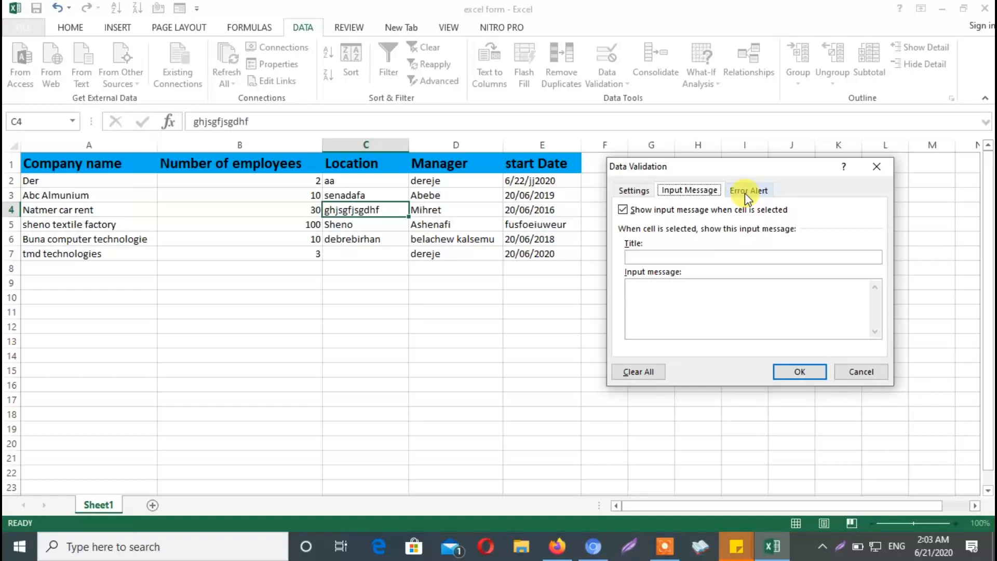
click(636, 190)
click(670, 193)
Try the Warning and Information error alert styles for cell C4, and set the style to Stop
click(749, 190)
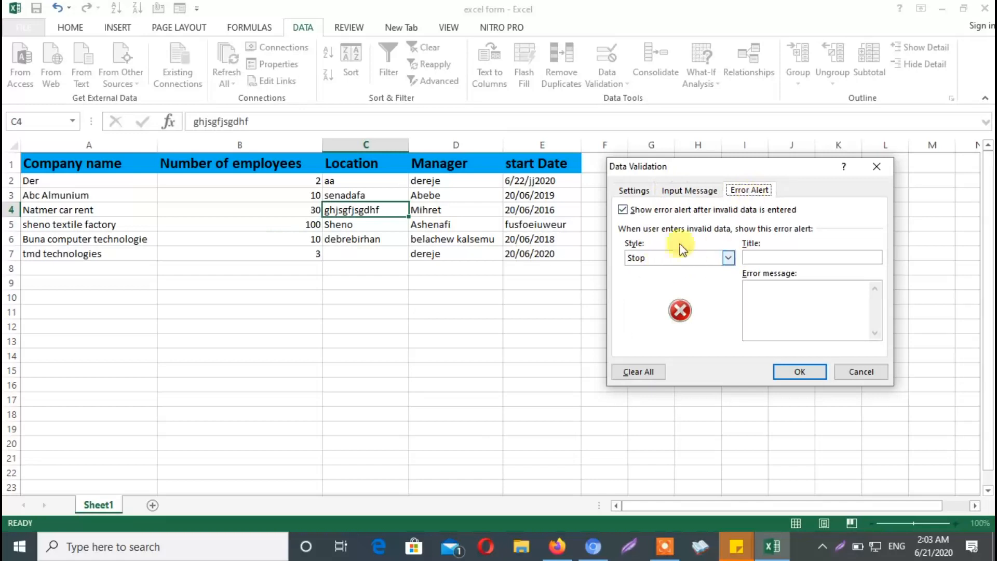
click(730, 258)
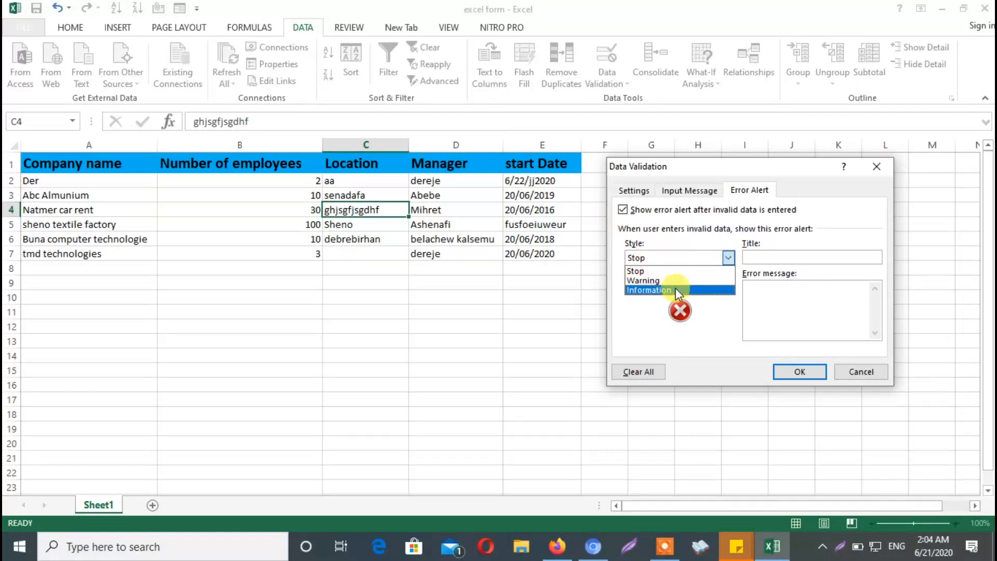
click(640, 270)
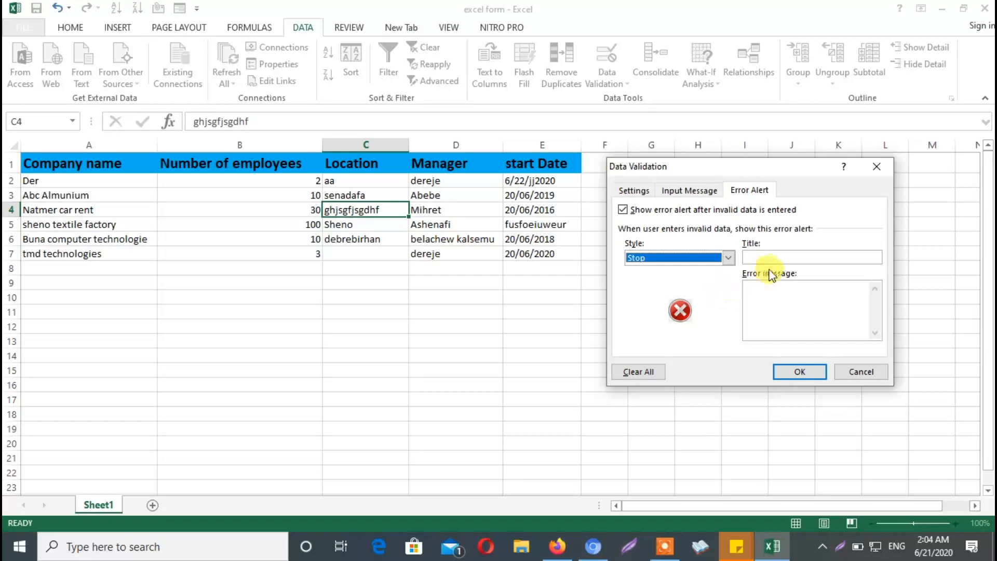
click(775, 256)
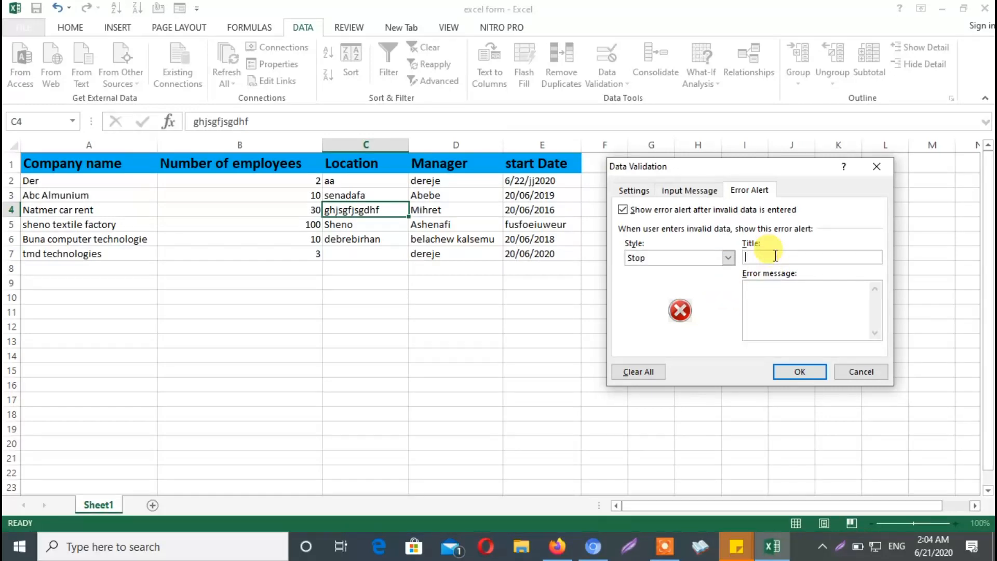
click(728, 257)
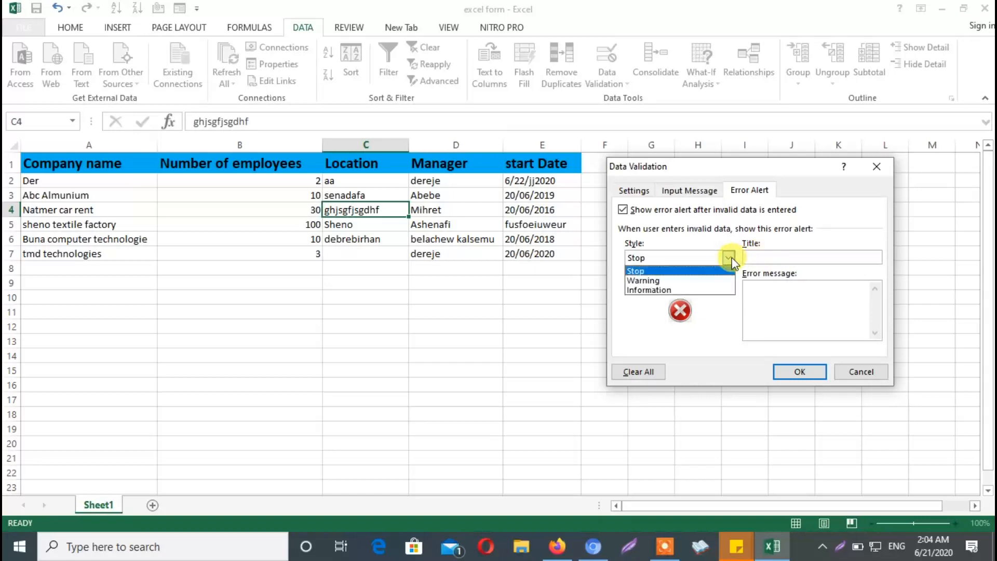
click(712, 280)
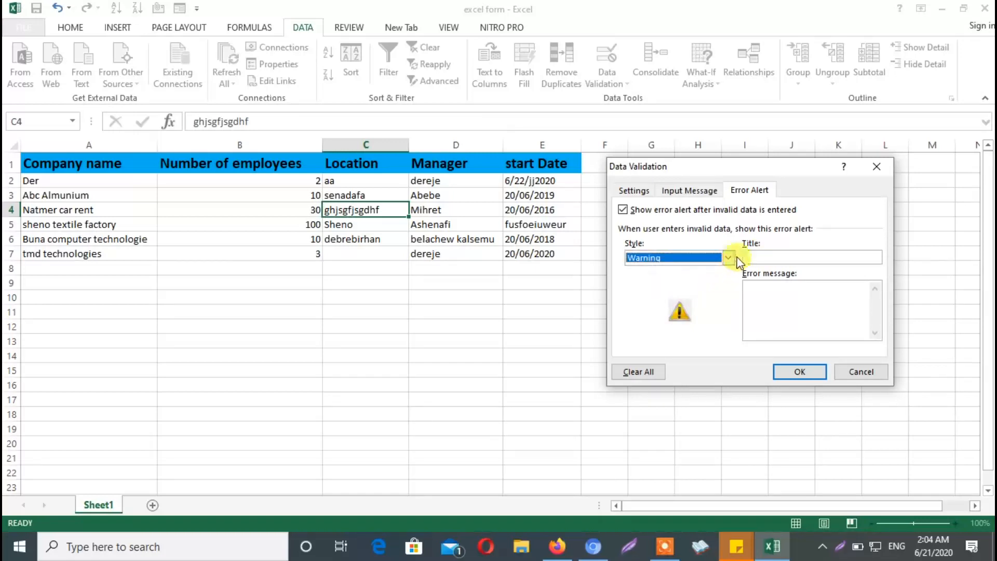
click(730, 257)
click(703, 290)
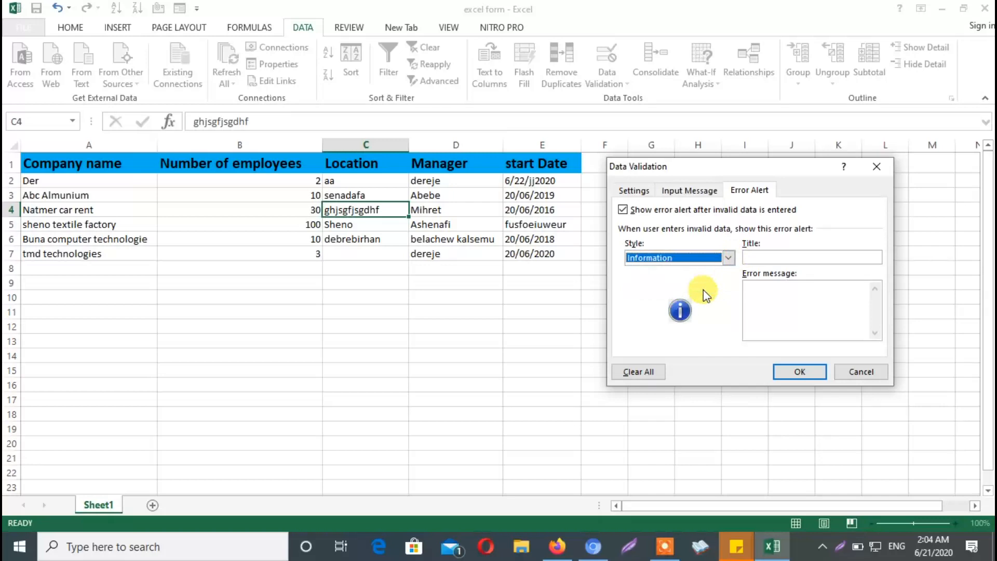
click(728, 257)
click(703, 270)
click(729, 260)
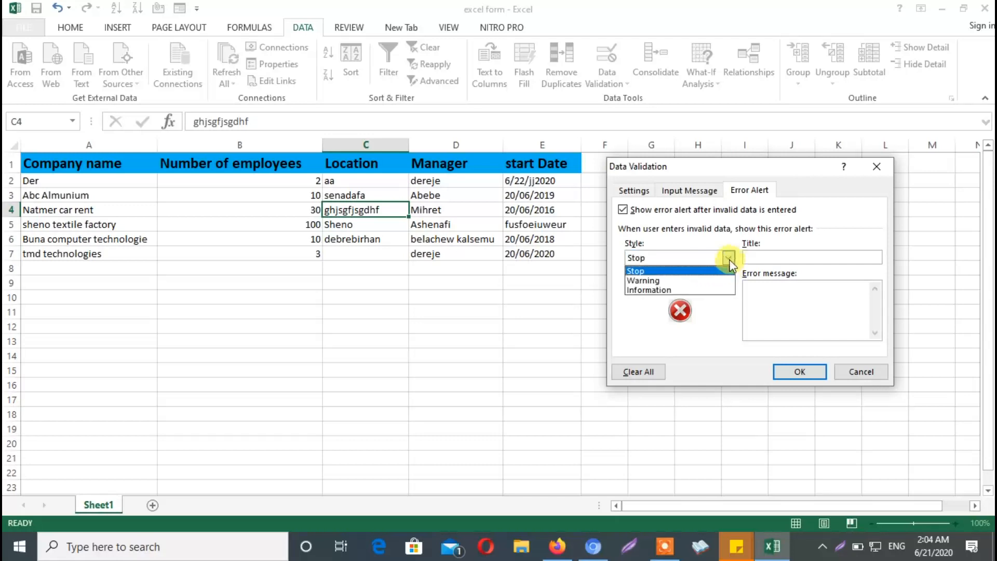
click(734, 312)
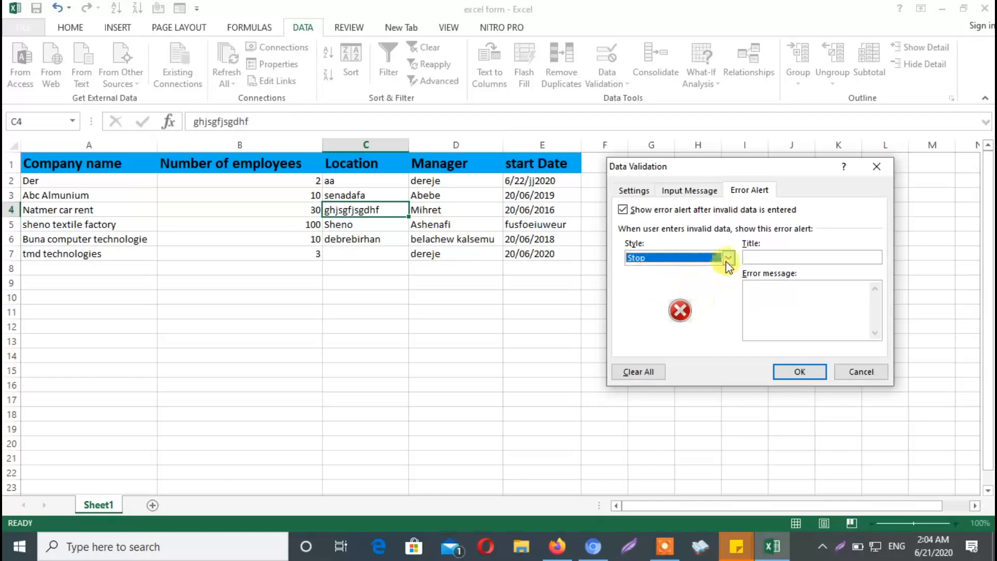
Title the error alert "enter correct data" and set its error message to "the data you entered is not correct"
click(754, 256)
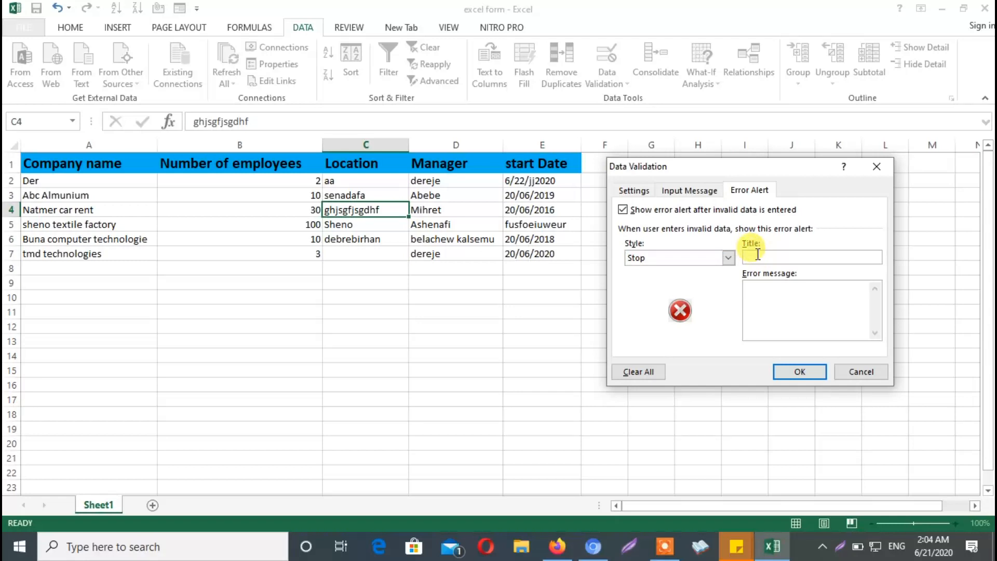
text(enter correct data)
click(790, 302)
text(the data you entered is not correct)
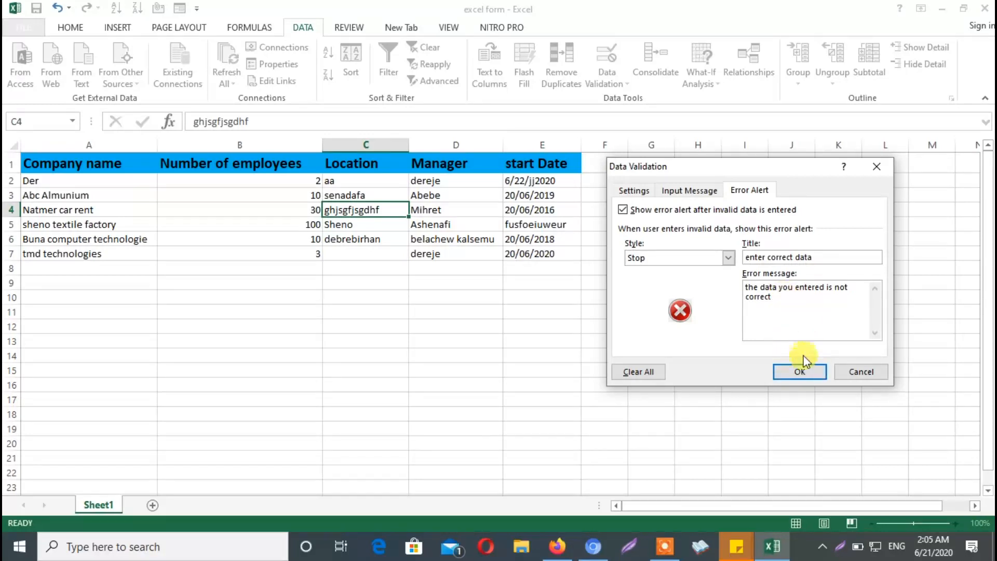
Add an input message titled "format" reading "enter 5 characters only" and apply the validation to cell C4
click(679, 195)
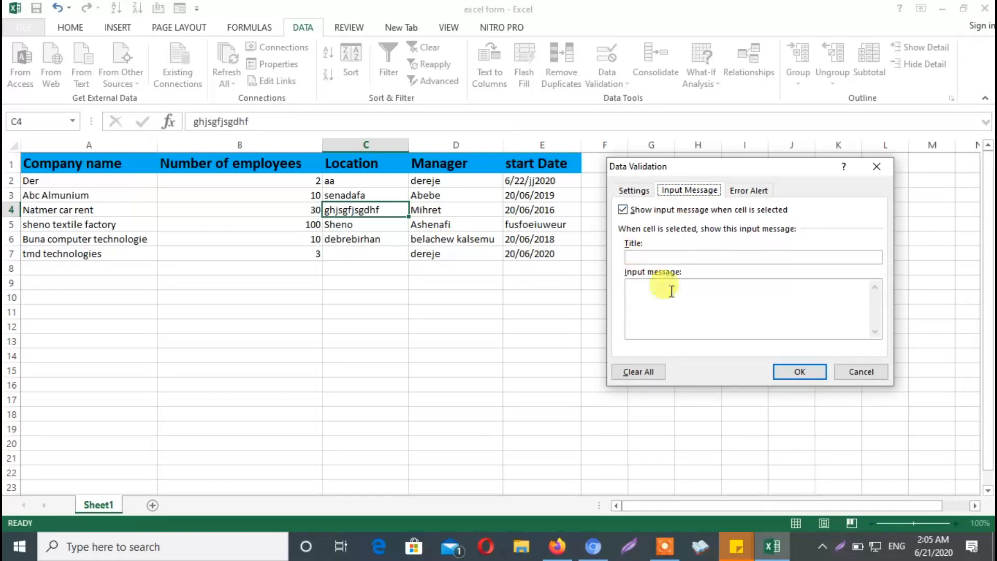
click(653, 258)
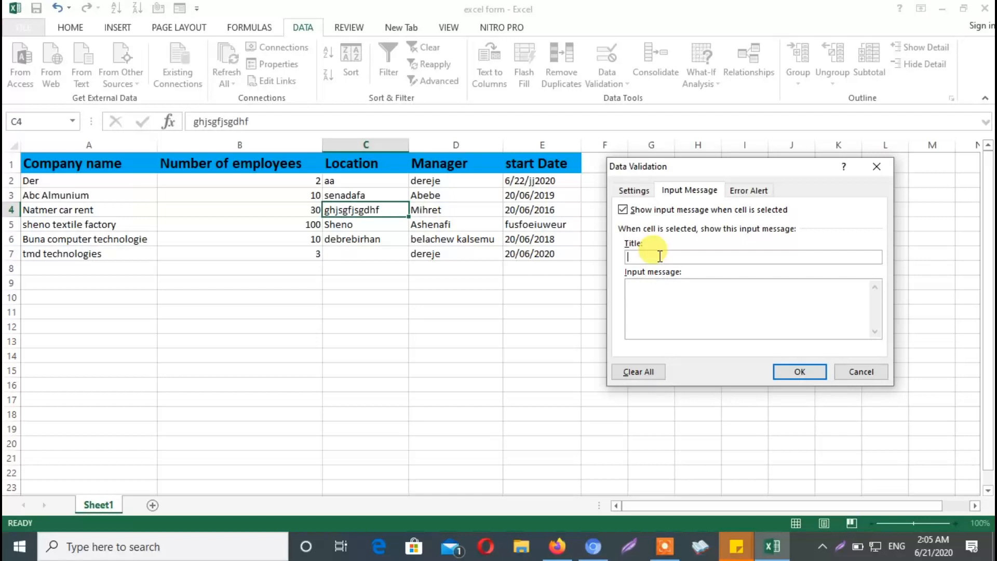
text(format)
click(658, 301)
text(enter)
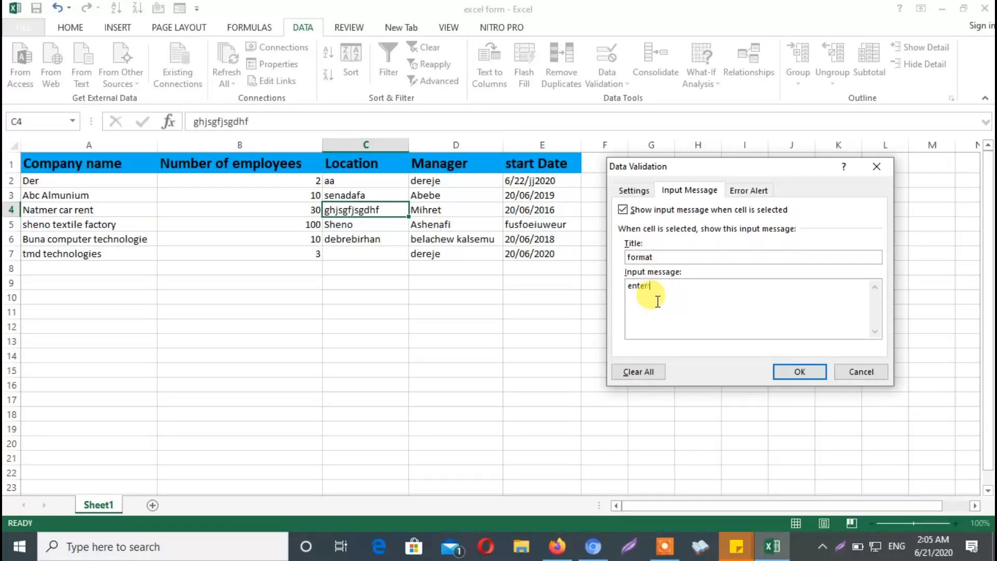
text( 5 characters only)
click(790, 370)
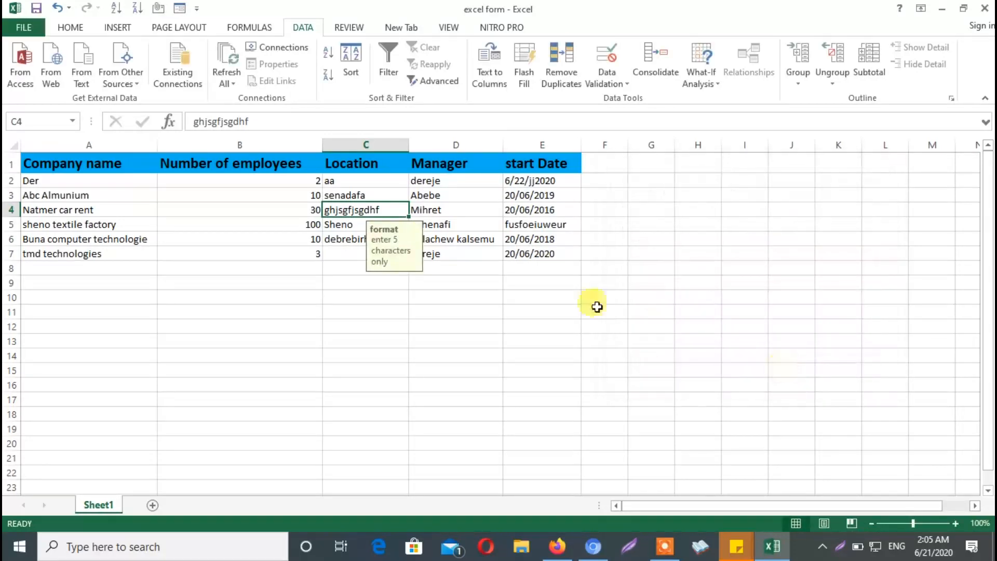
Try to replace the location in cell C4 with the five-character text "fivec", and choose to retry the entry
click(430, 294)
click(378, 210)
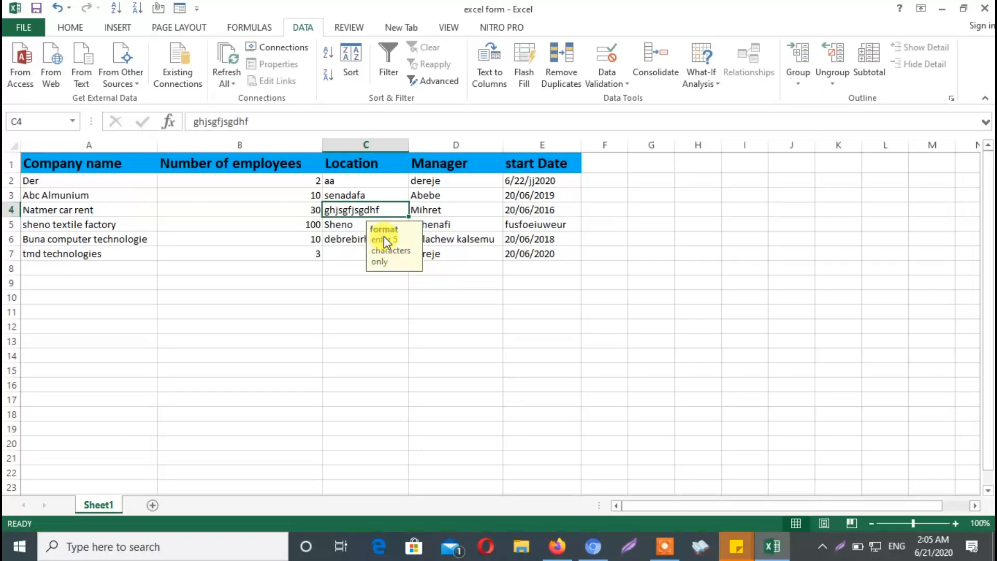
click(435, 283)
double_click(391, 211)
key(BackSpace)
key(BackSpace)
key(BackSpace)
key(BackSpace)
key(BackSpace)
key(BackSpace)
key(BackSpace)
key(BackSpace)
key(BackSpace)
key(BackSpace)
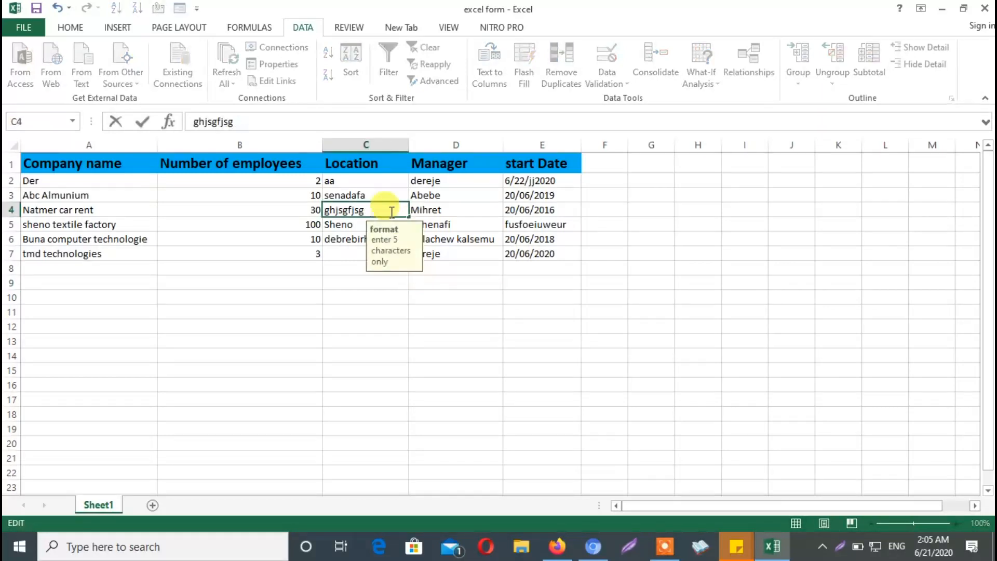
key(BackSpace)
key(BackSpace)
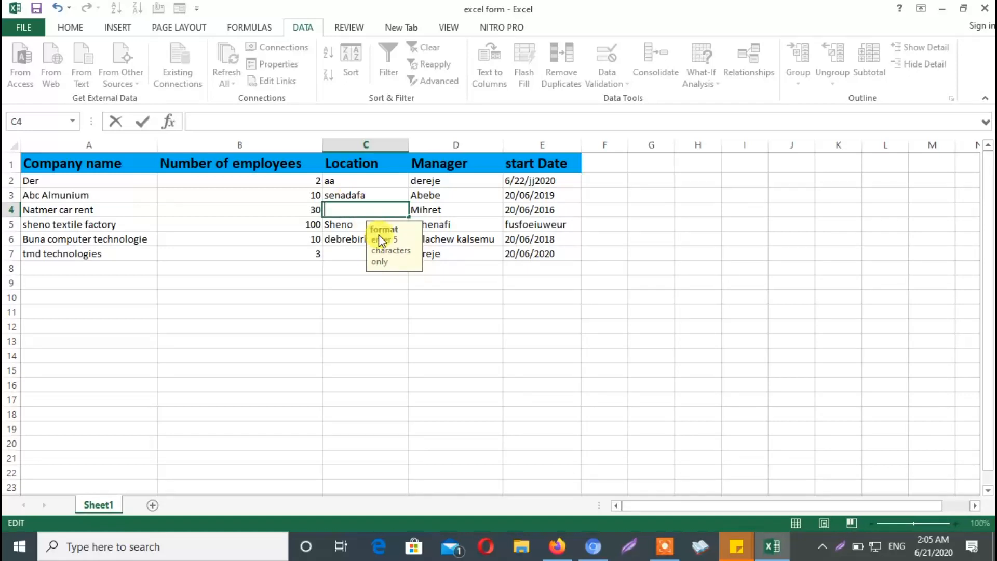
text(fivec)
key(Return)
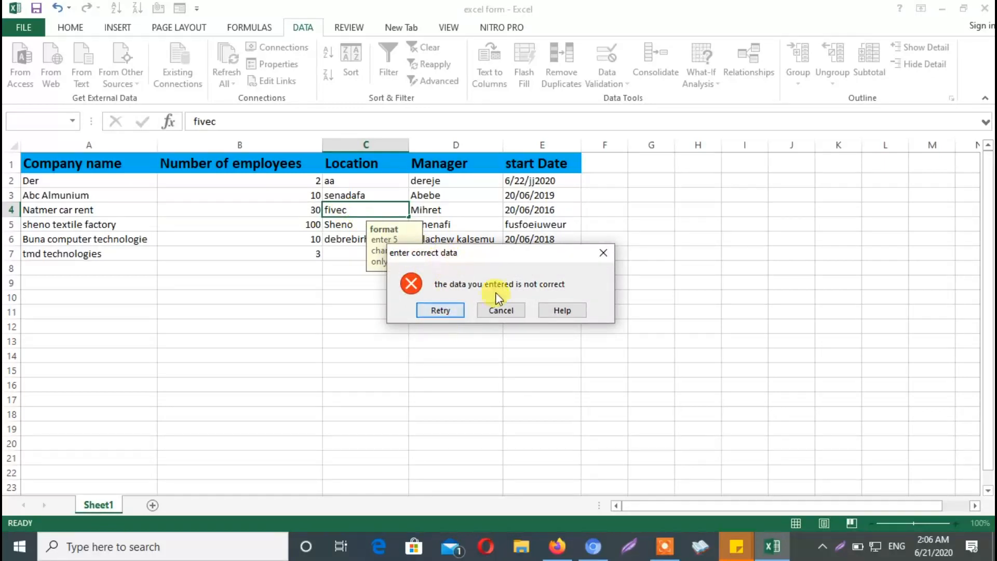
click(440, 310)
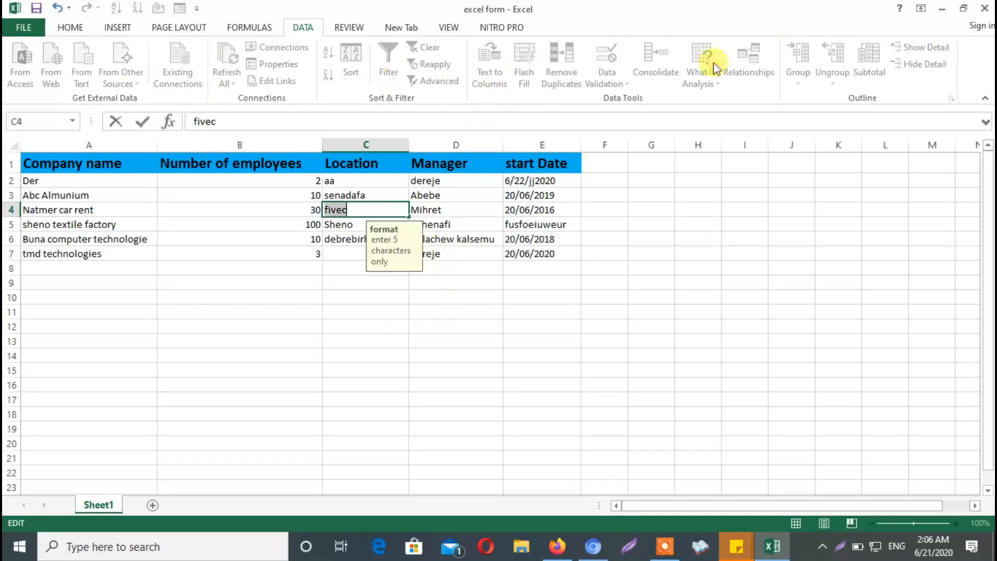
Submit "fivec" in cell C4 again, and extend the entry to "fivecf"
click(495, 323)
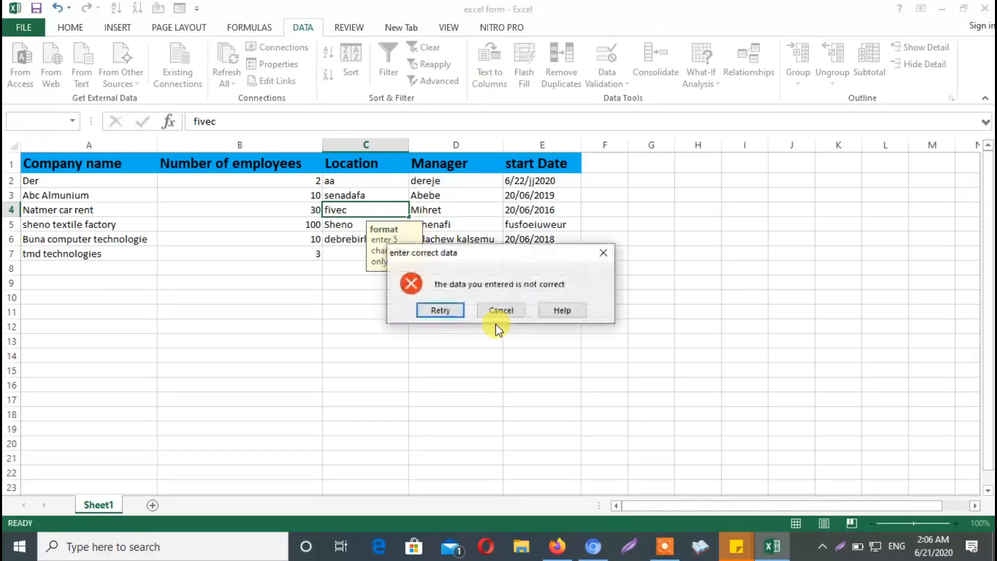
click(440, 310)
click(361, 213)
text(f)
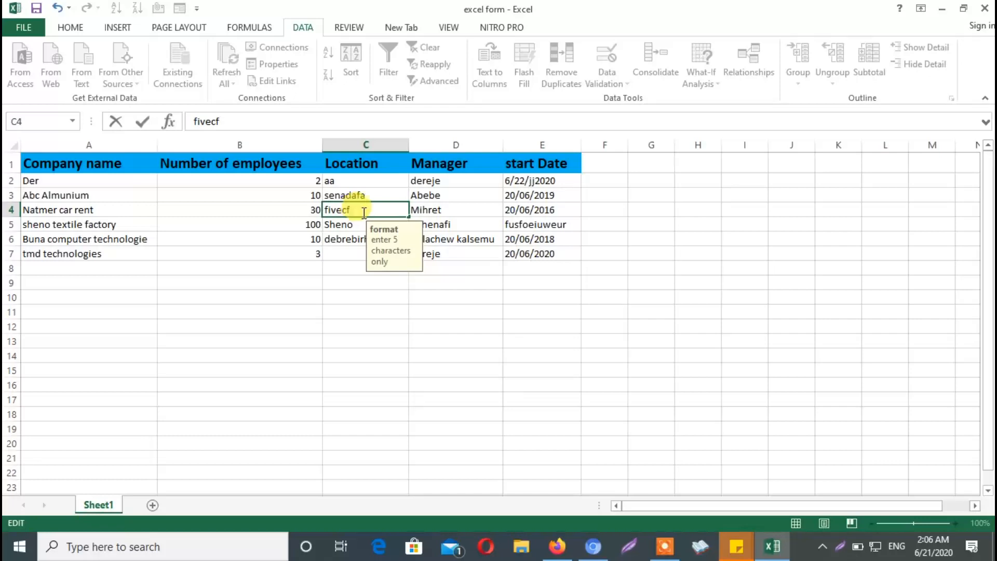
click(421, 294)
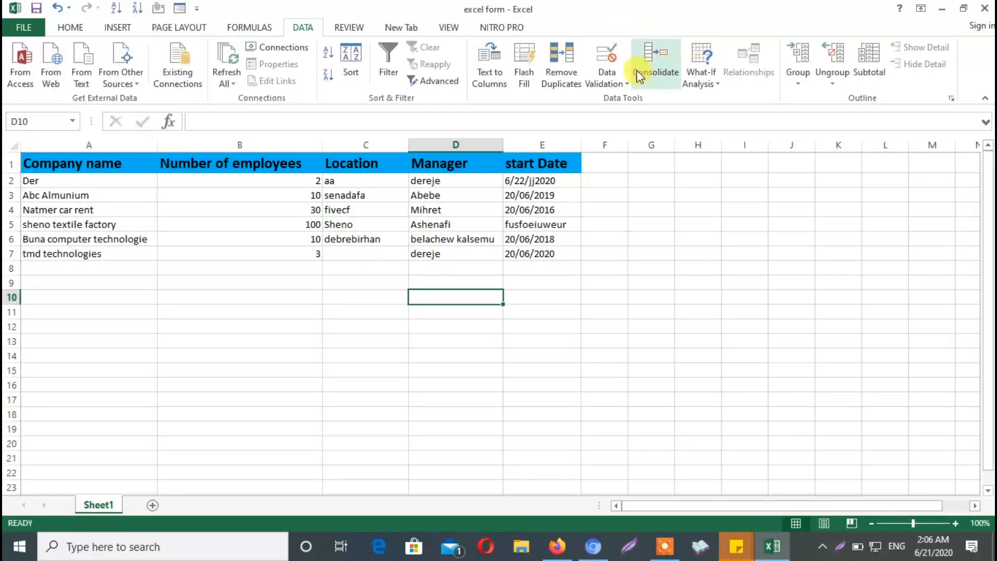
Change the error alert style of cell C4's data validation to Warning
click(381, 212)
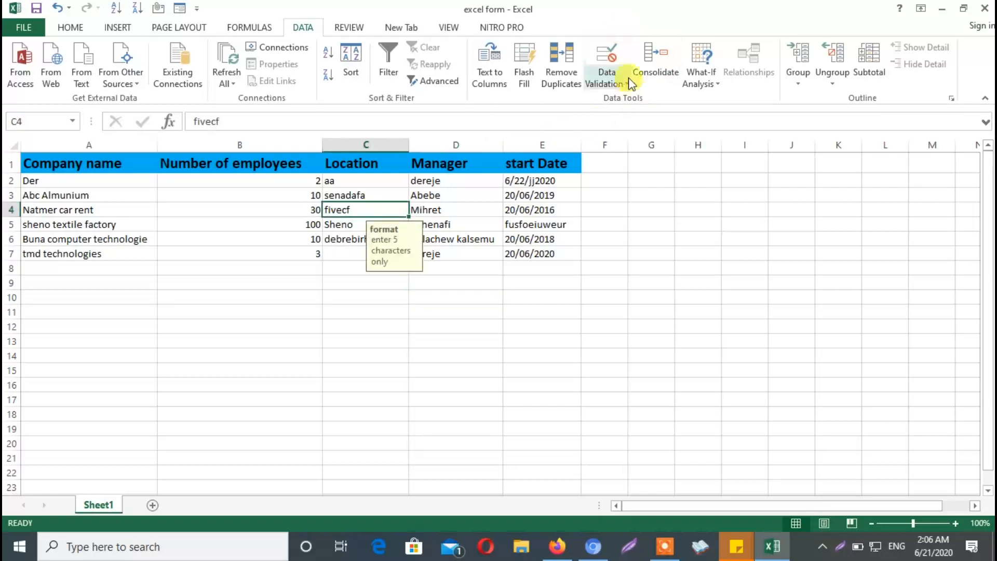
click(626, 82)
click(675, 104)
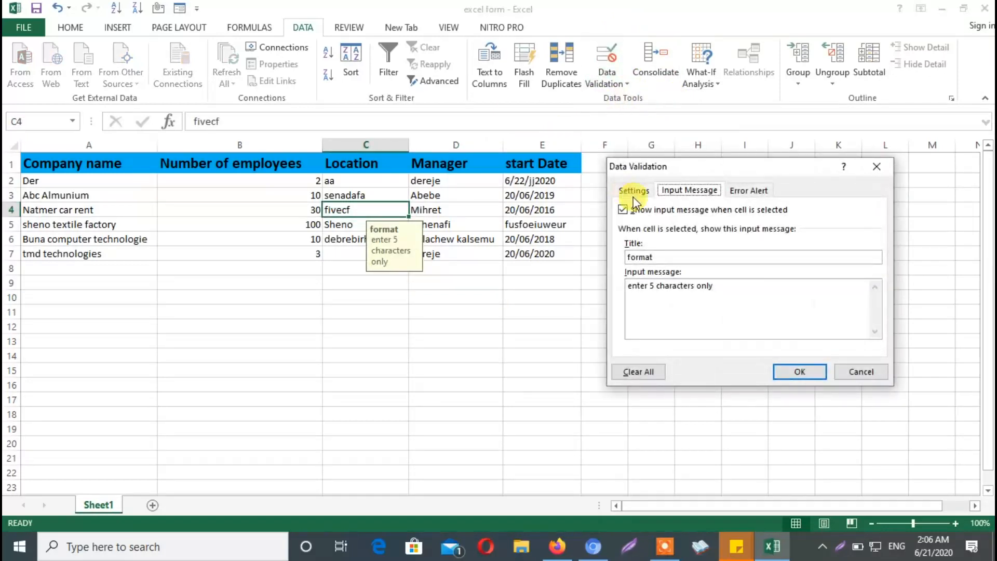
click(745, 193)
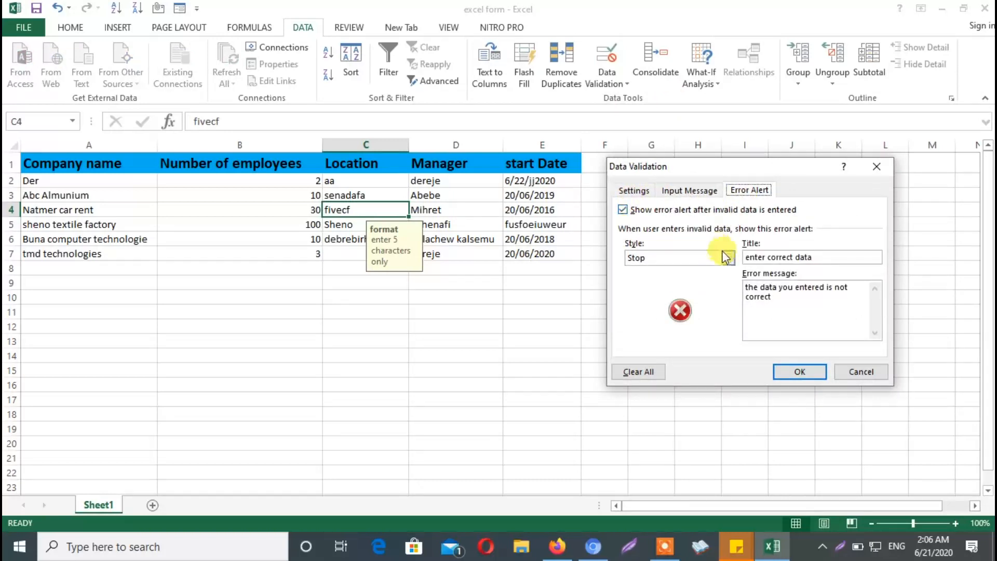
click(728, 257)
click(675, 281)
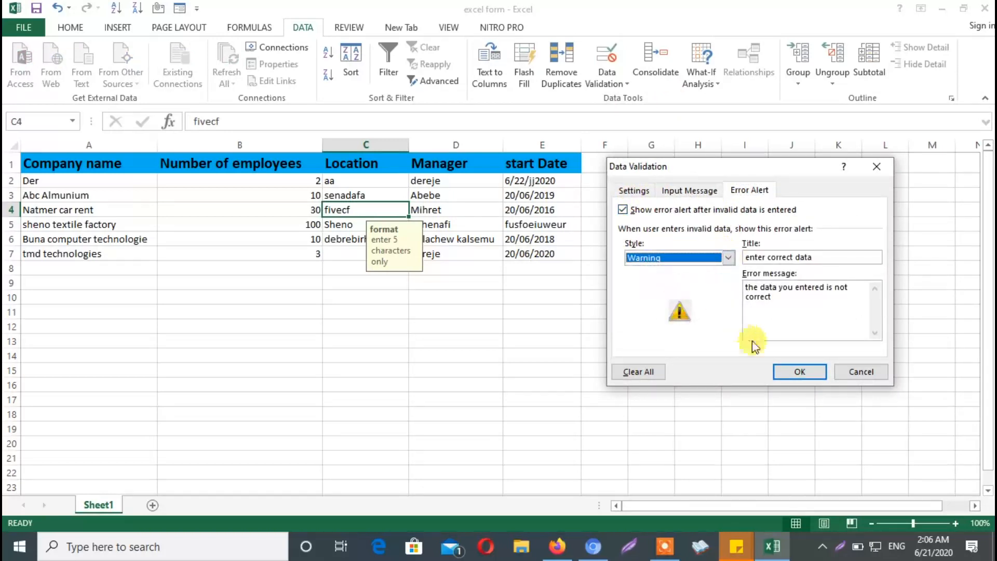
click(803, 371)
Shorten the location in cell C4 to "fivec" and accept the entry despite the validation warning
click(444, 291)
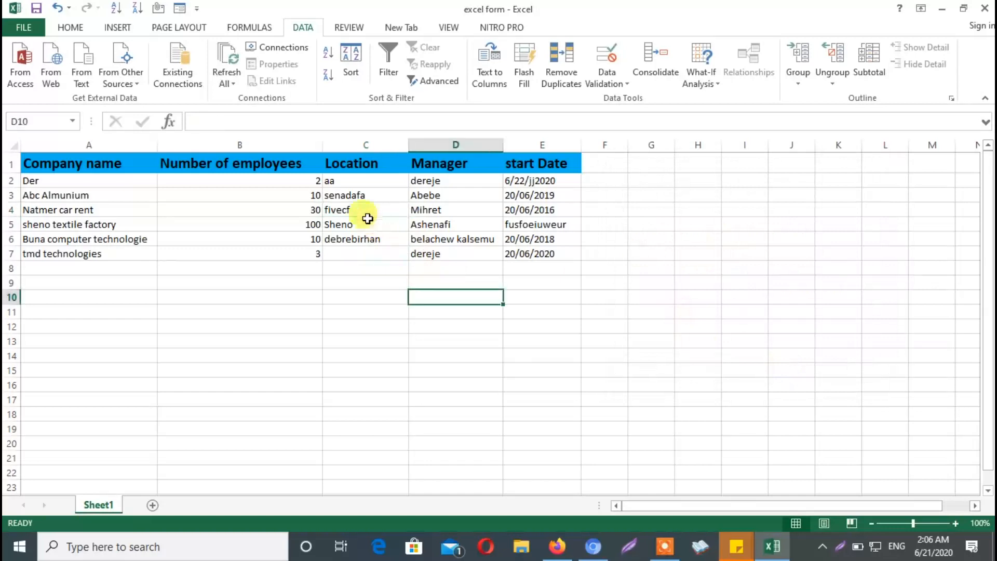
double_click(362, 211)
key(BackSpace)
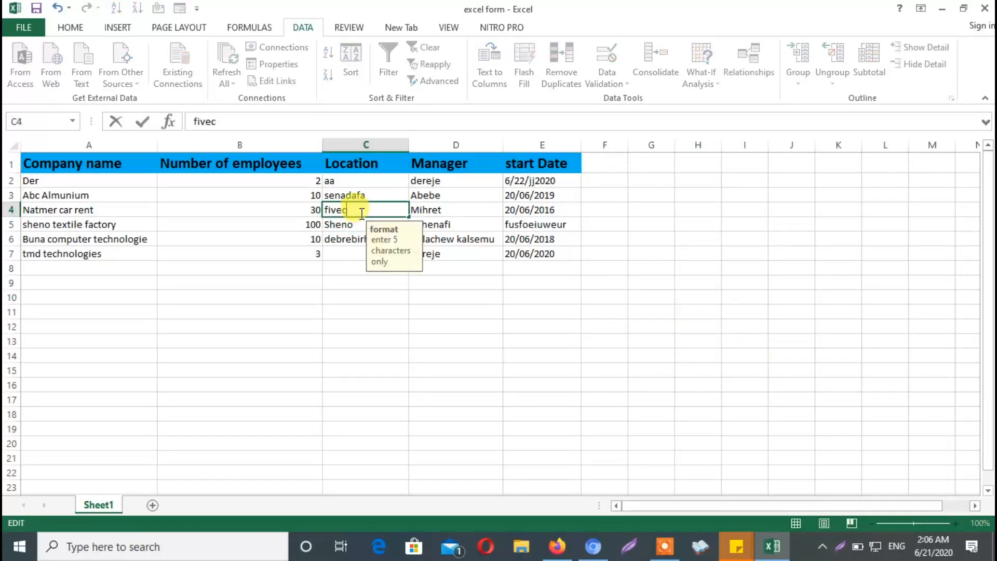
click(352, 292)
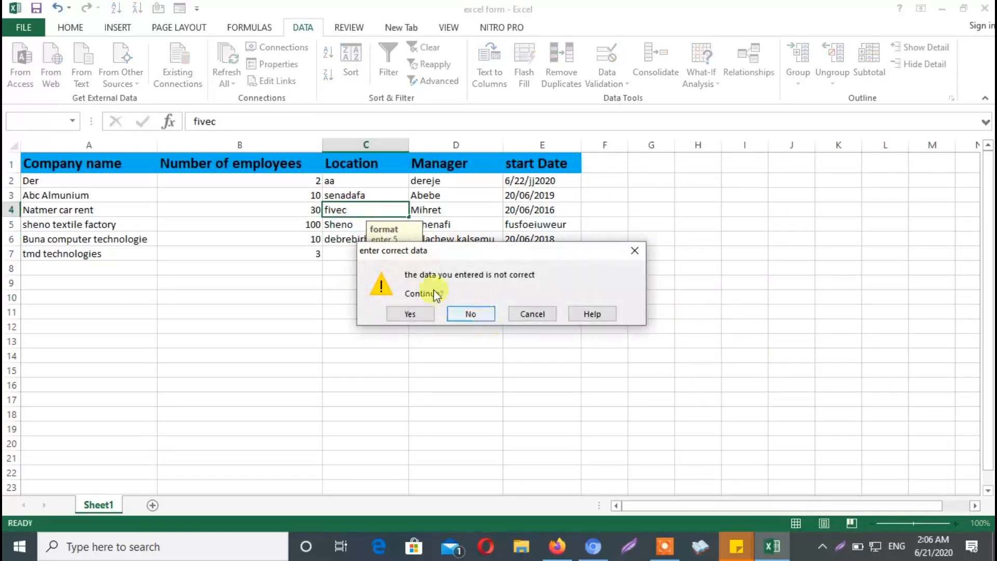
click(410, 314)
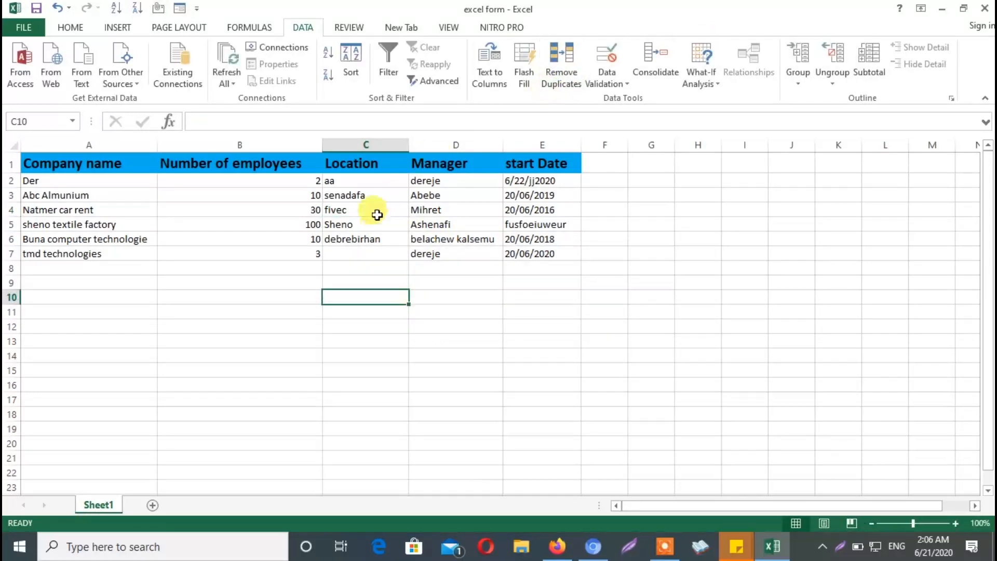
Set the error alert style of cell C4's data validation back to Stop
click(378, 211)
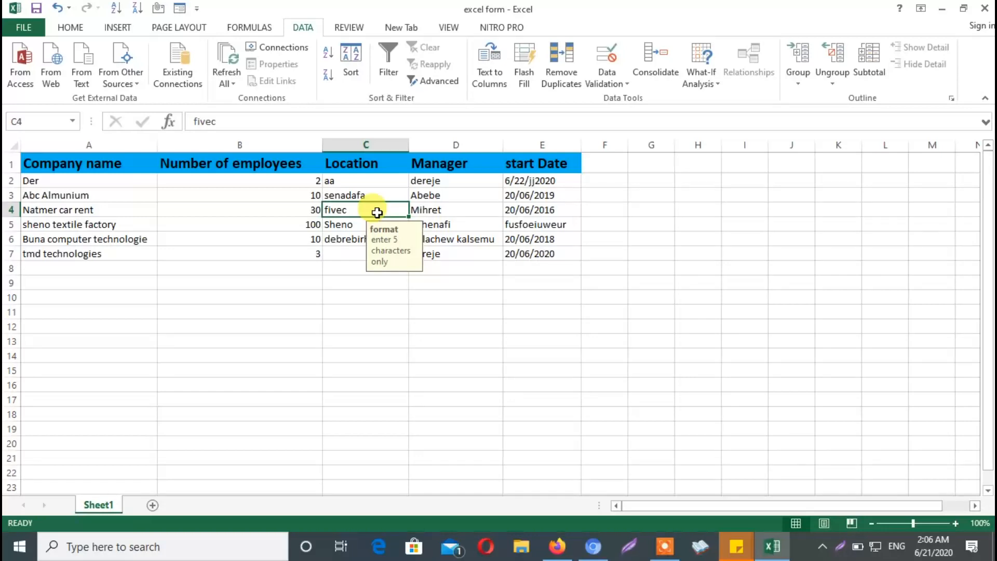
click(633, 84)
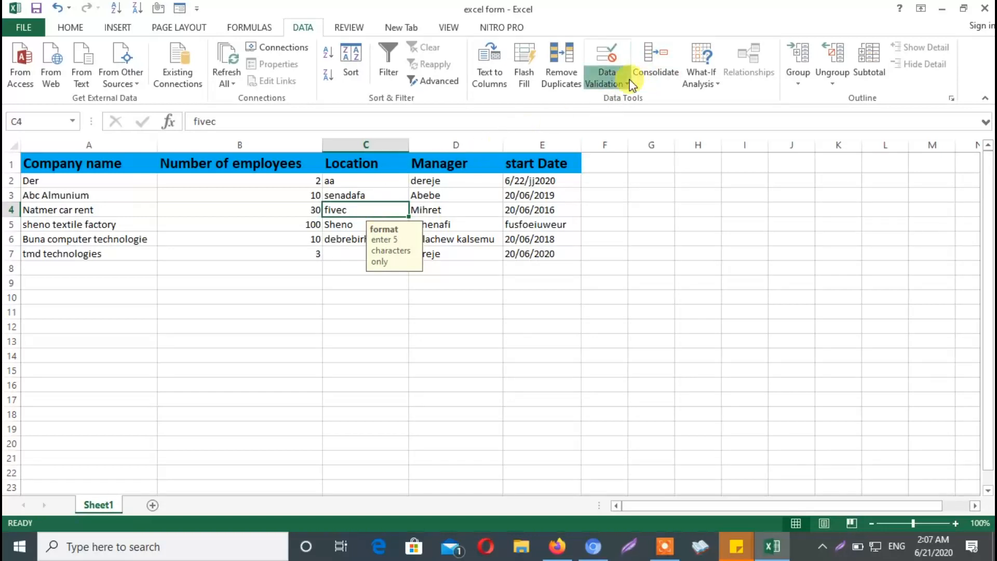
click(643, 99)
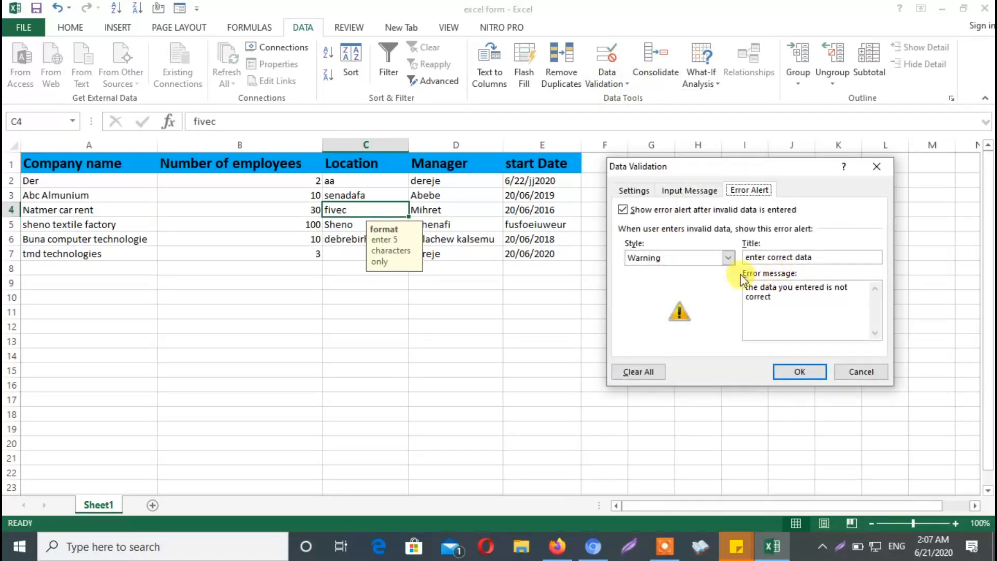
click(729, 258)
click(672, 270)
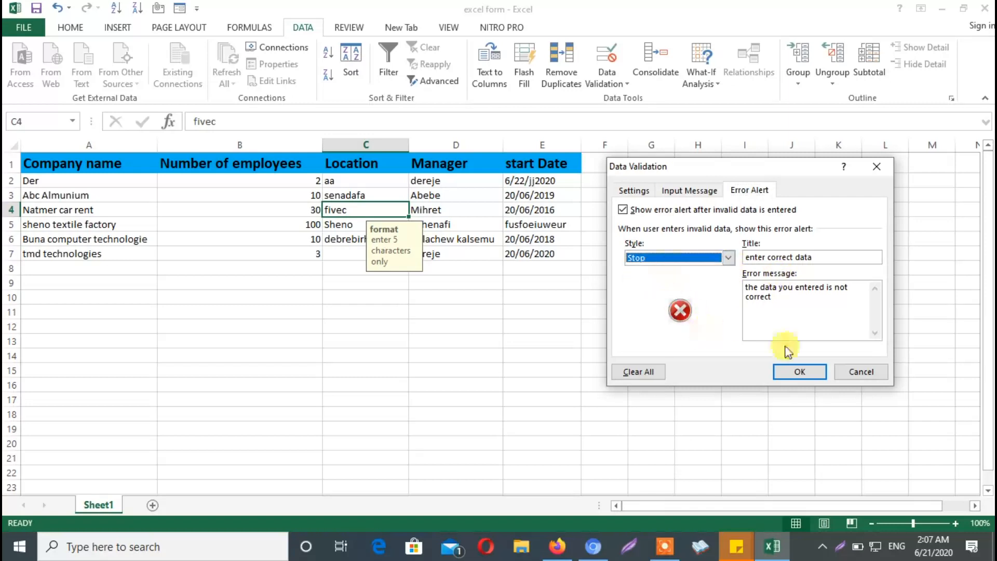
click(803, 373)
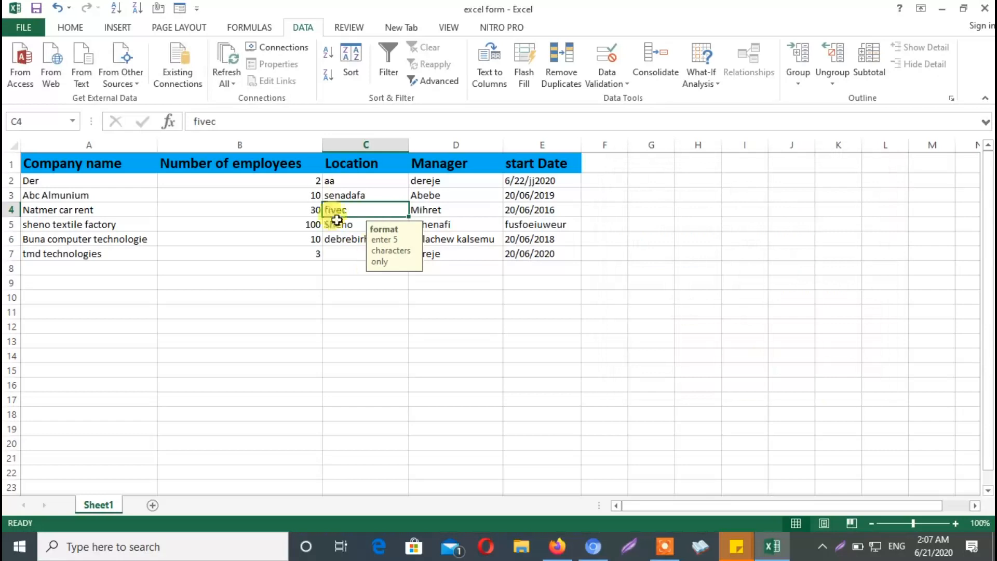
Start a data validation rule for the start date in cell E3 that allows only Date values
click(539, 183)
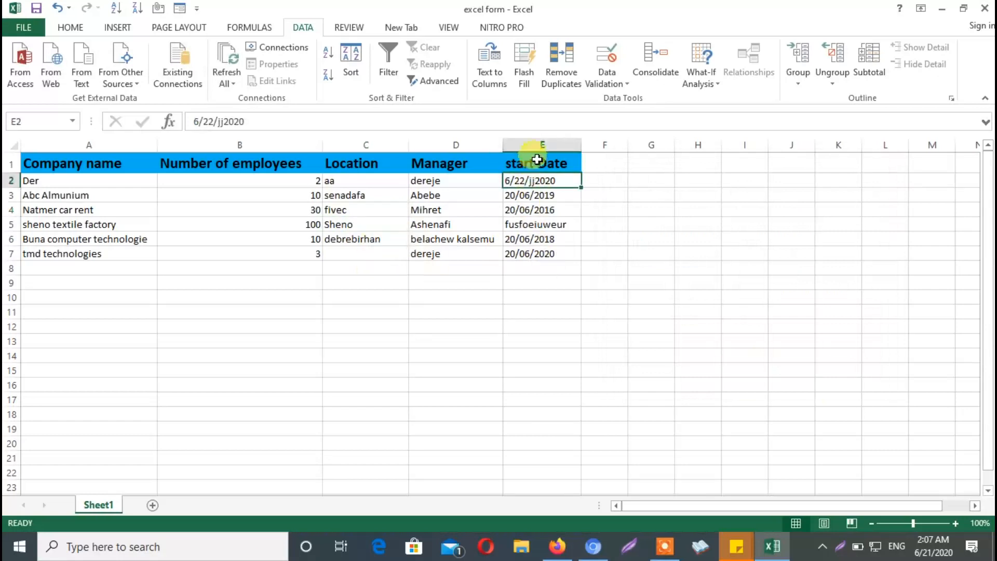
click(535, 195)
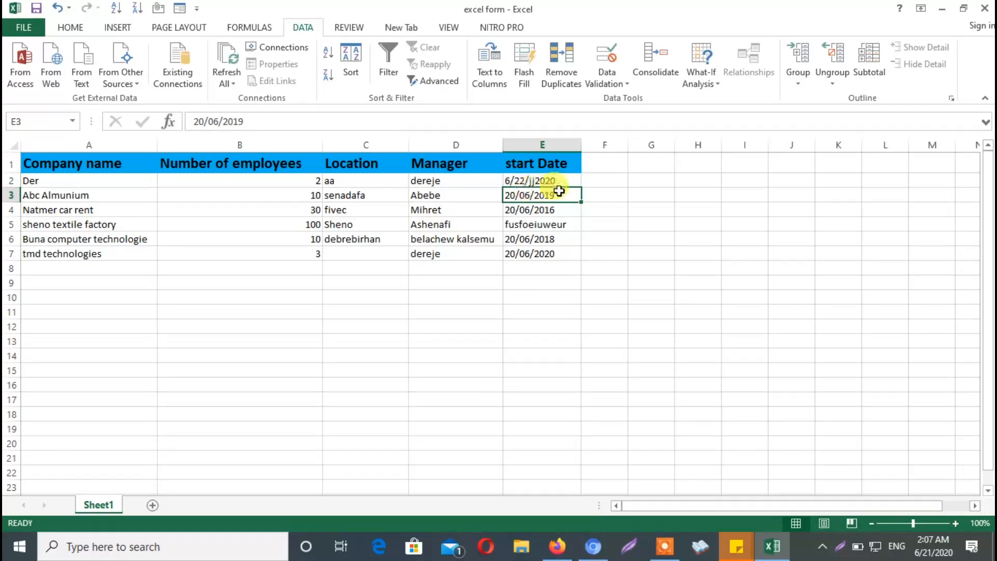
click(622, 83)
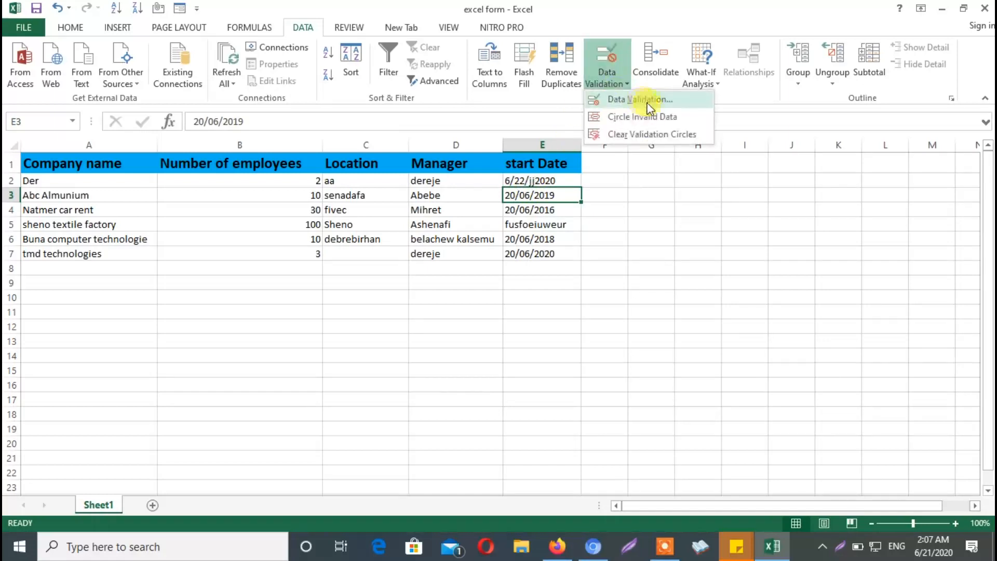
click(641, 98)
click(635, 190)
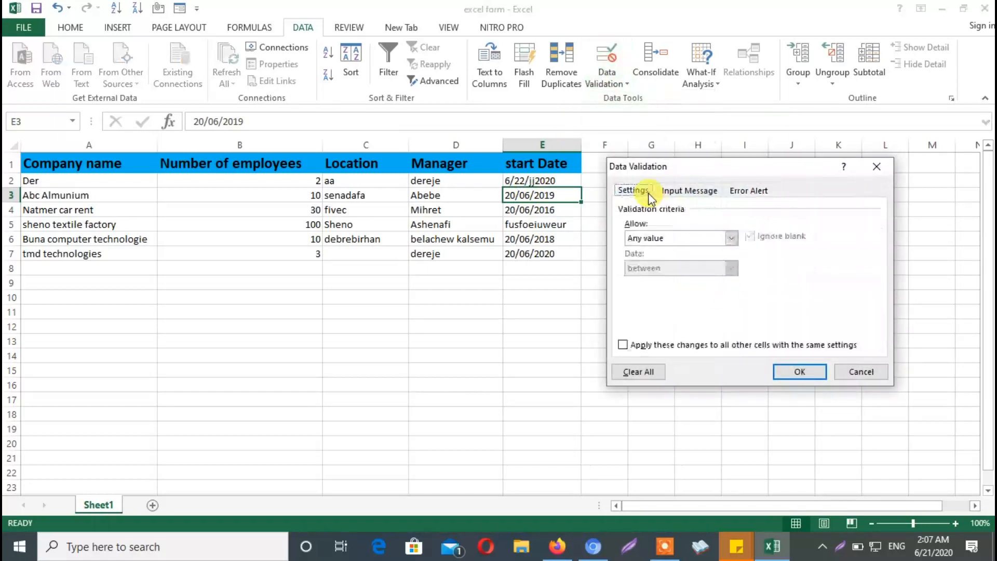
click(733, 239)
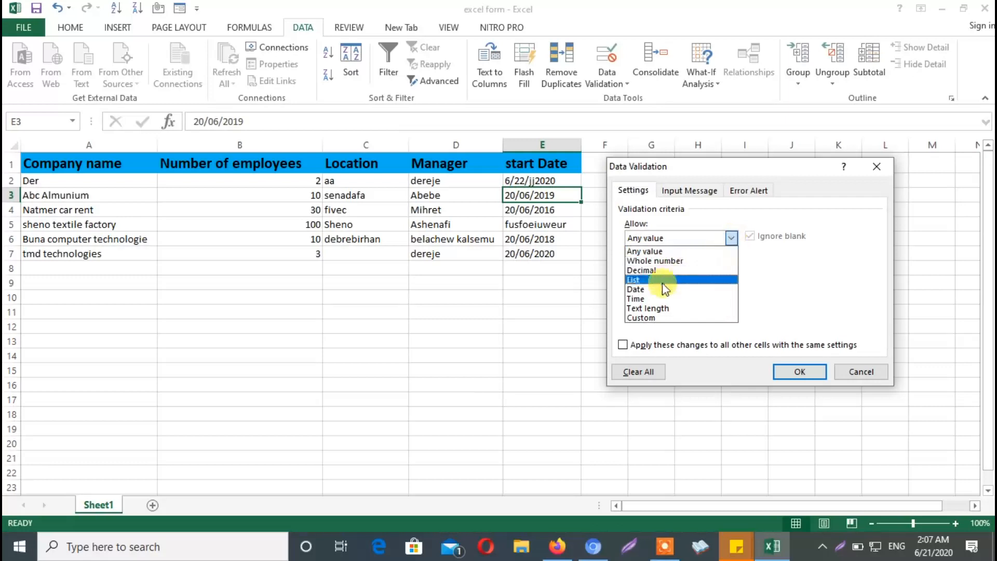
click(658, 289)
click(733, 239)
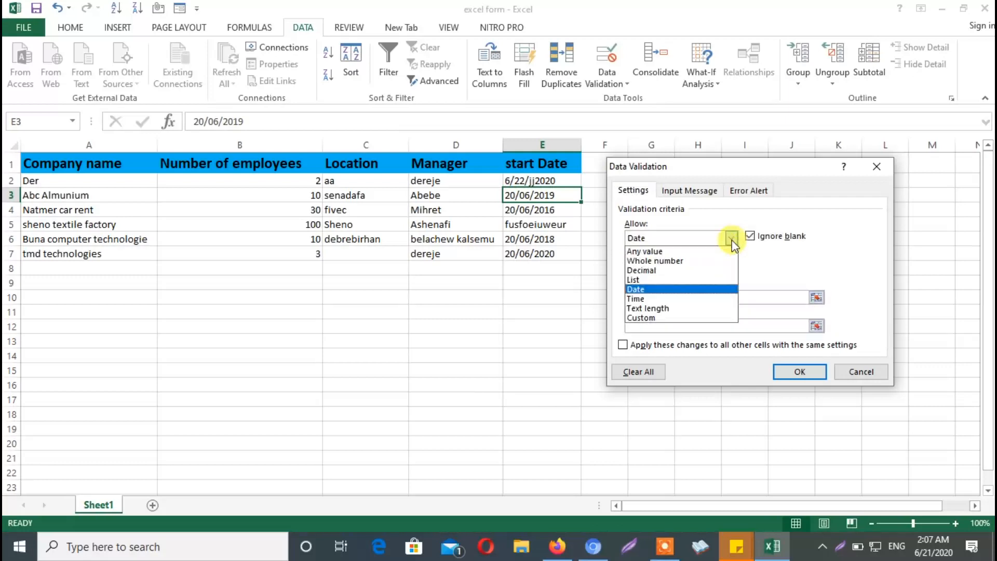
click(735, 236)
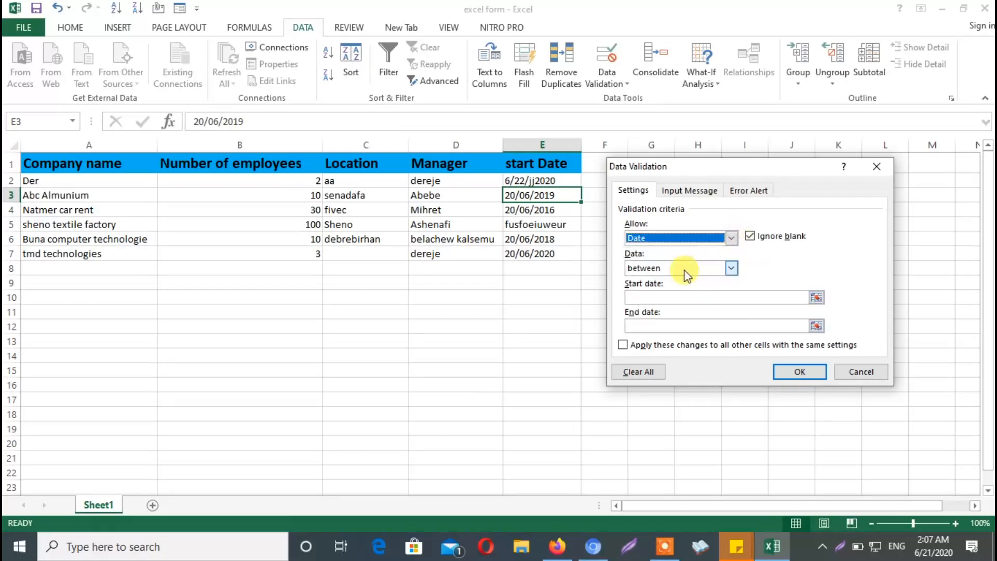
Try the equal to condition for cell E3's date rule, and return to between
click(731, 268)
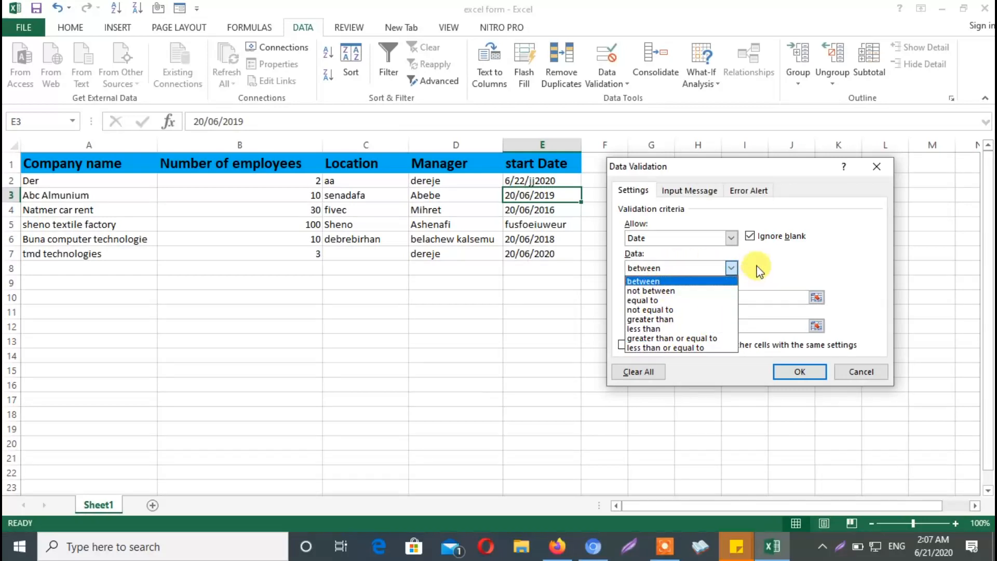
click(668, 301)
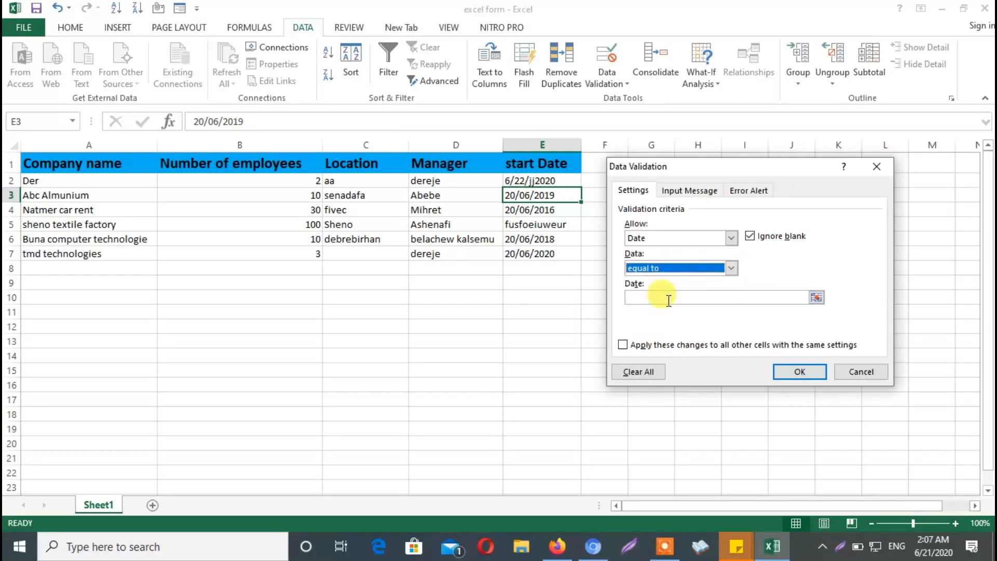
click(731, 268)
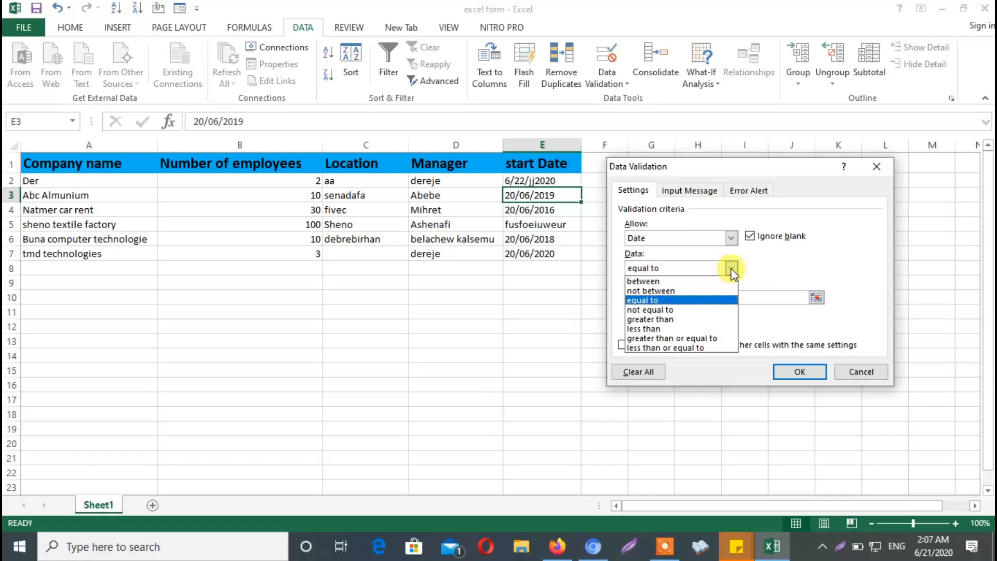
click(654, 280)
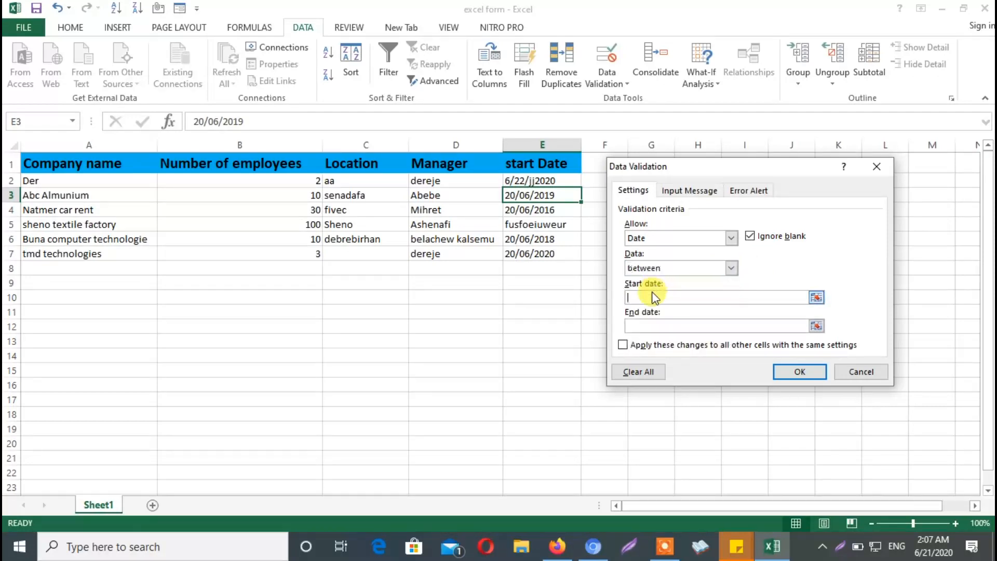
Limit the date rule to a start date of 06/20/2020 and an end date of 06/22/2020
click(648, 298)
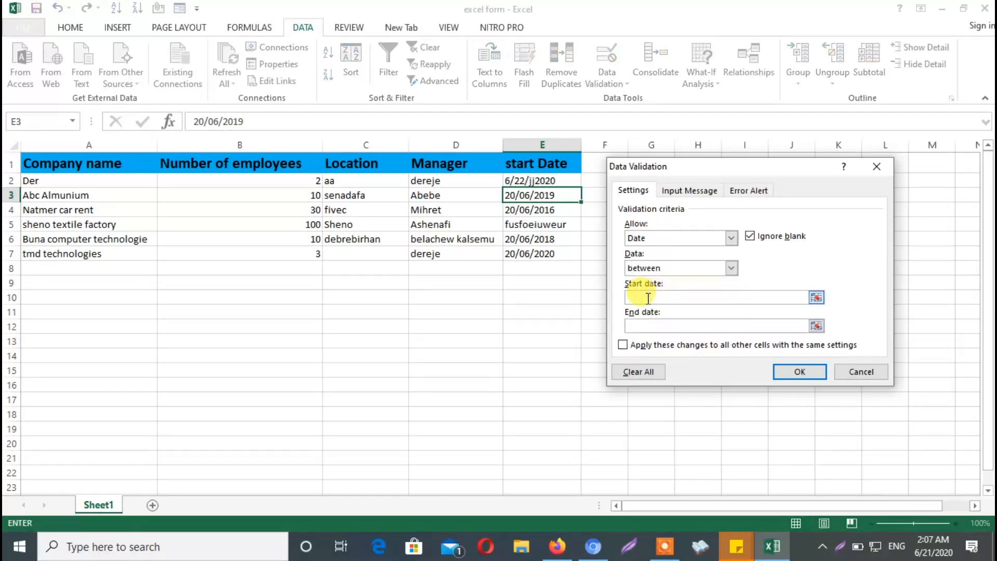
text(06/20/2020)
click(648, 322)
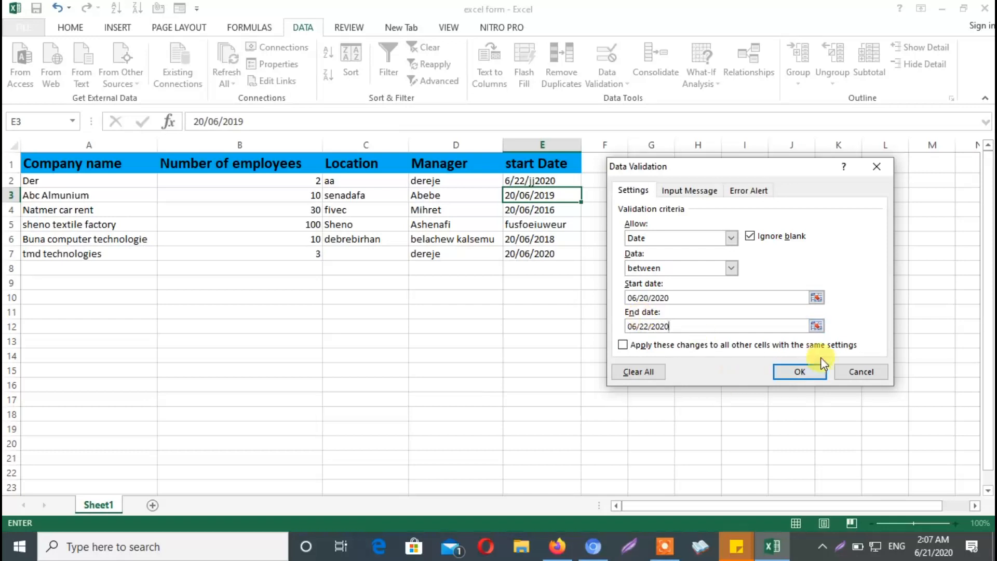
Turn on a Stop error alert for cell E3's rule, titled "date" with the message "enter correct date"
click(748, 189)
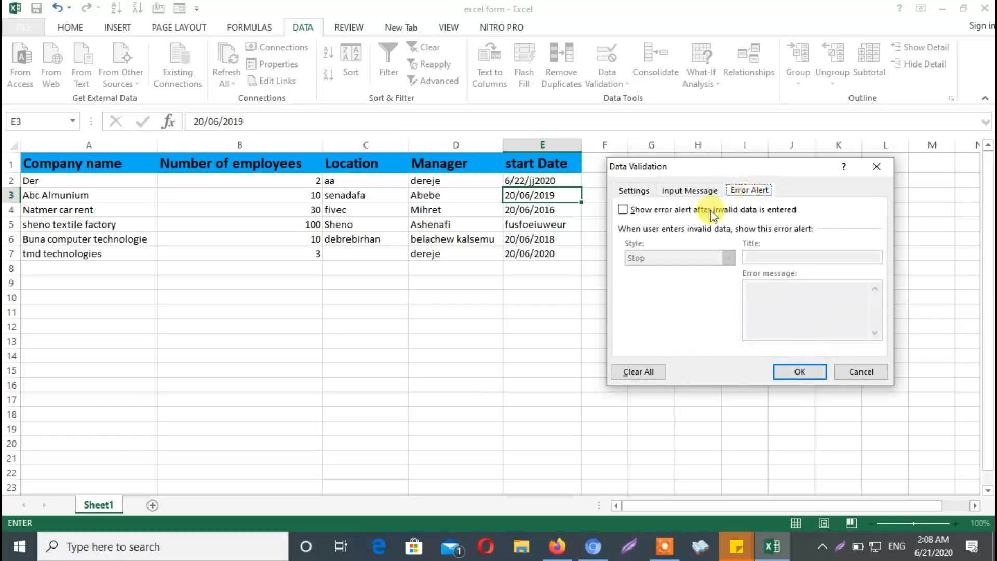
click(622, 210)
click(728, 258)
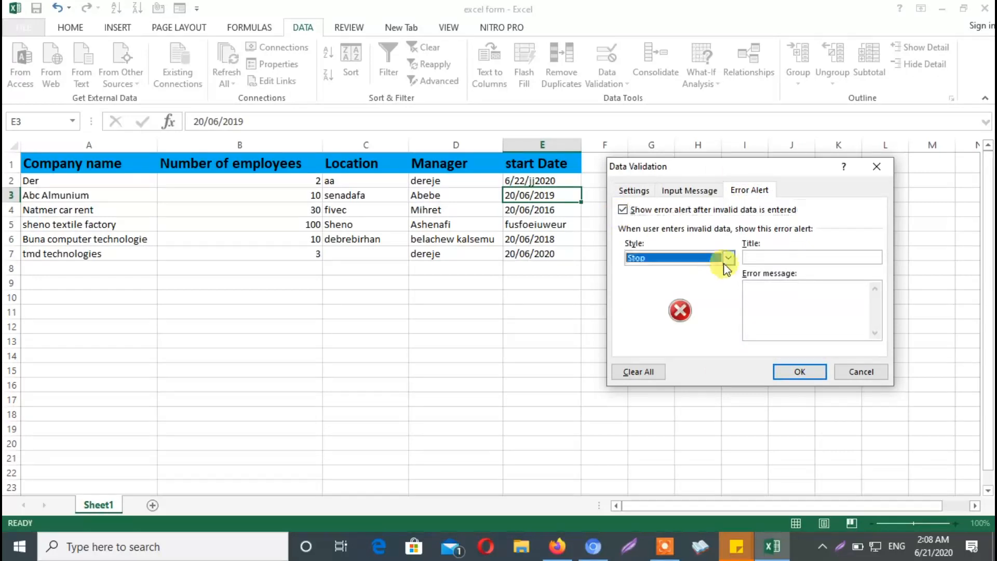
click(724, 261)
click(760, 258)
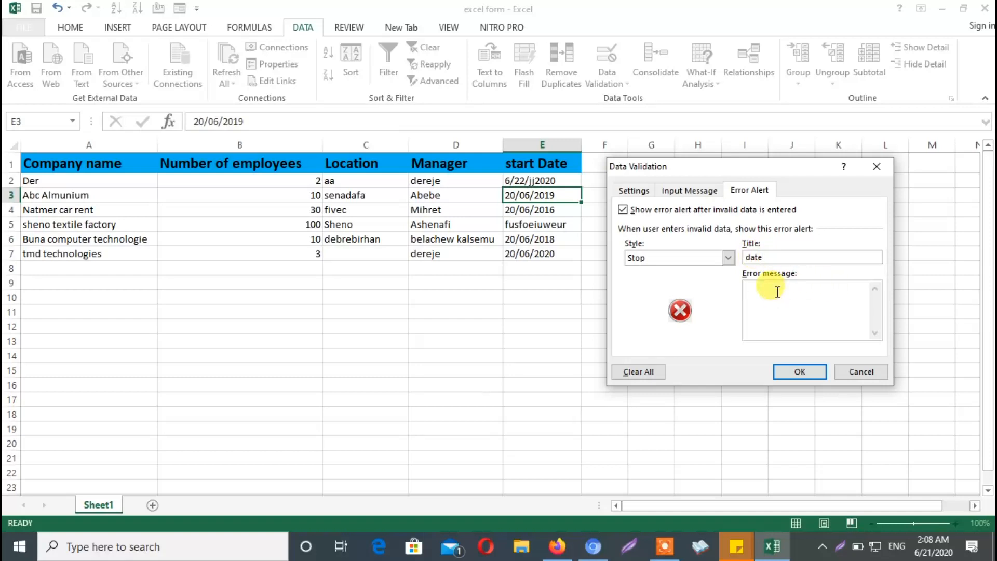
text(enter correct date)
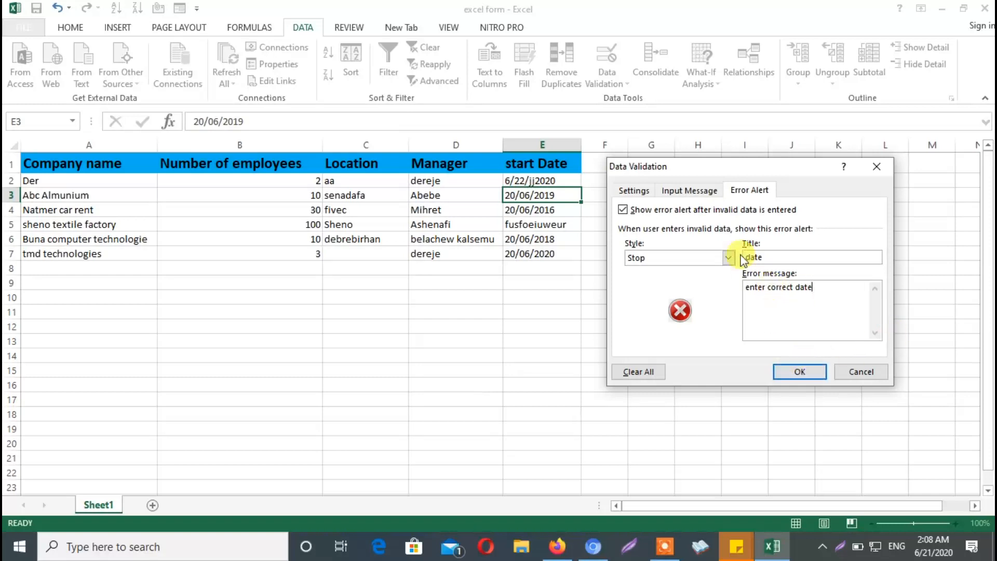
Add an input message titled "date format" reading "you have to enter correct date" and apply the rule to cell E3
click(690, 191)
click(677, 259)
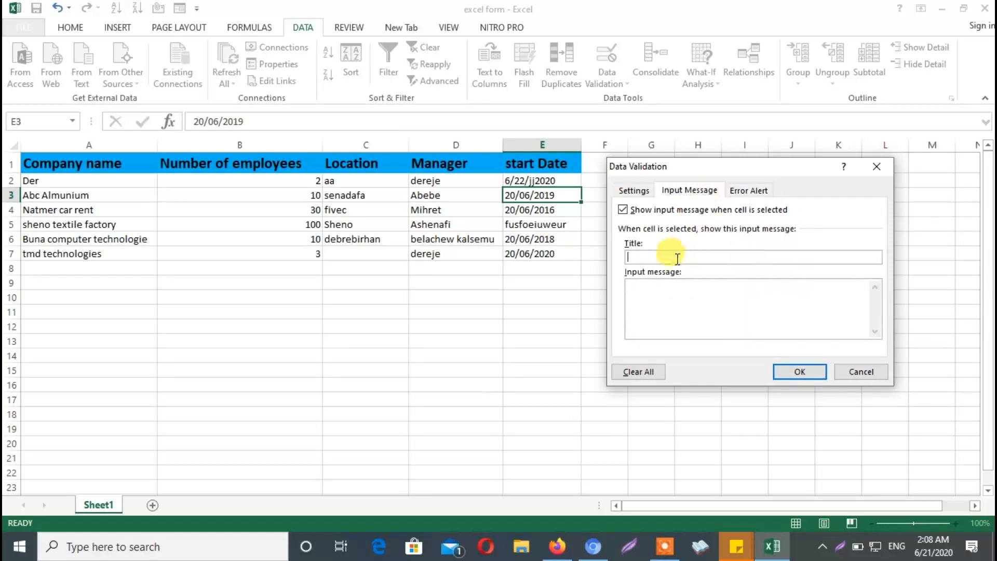
text(date format)
click(680, 289)
text(you have to ent)
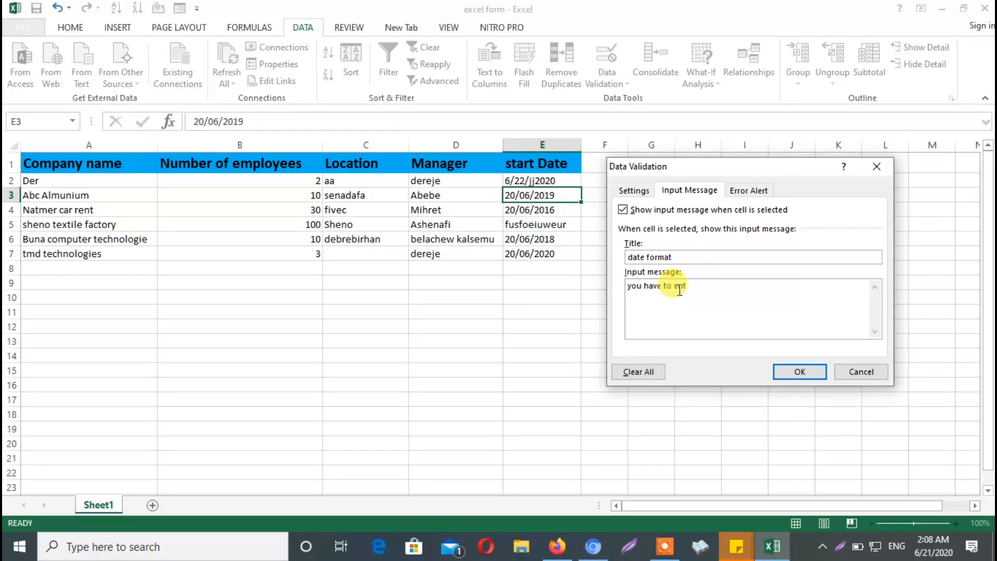
text(er correct date)
click(789, 372)
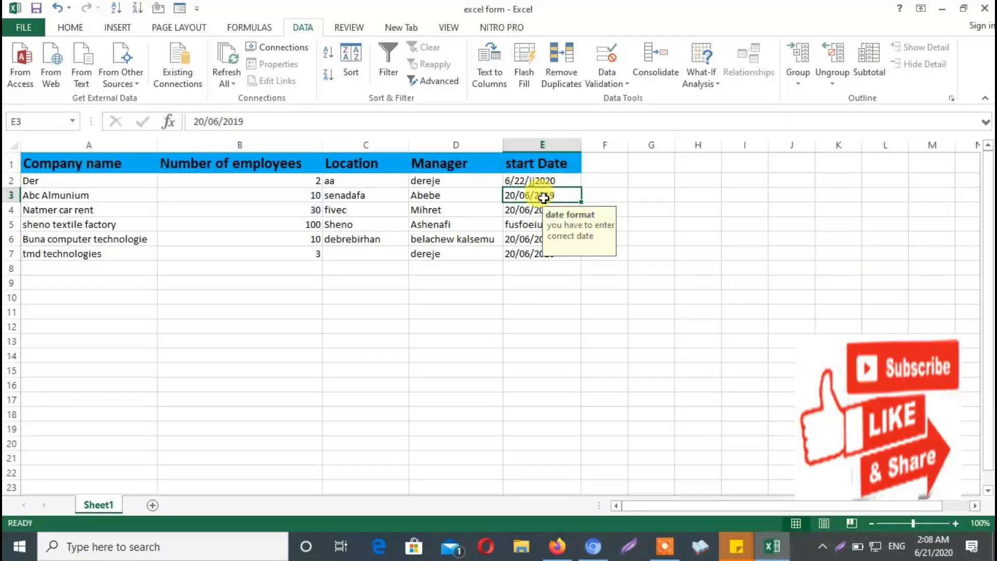
Try changing the start date in cell E3 to 23/06/2019 and to 21/06/2019, and cancel the edit
double_click(517, 195)
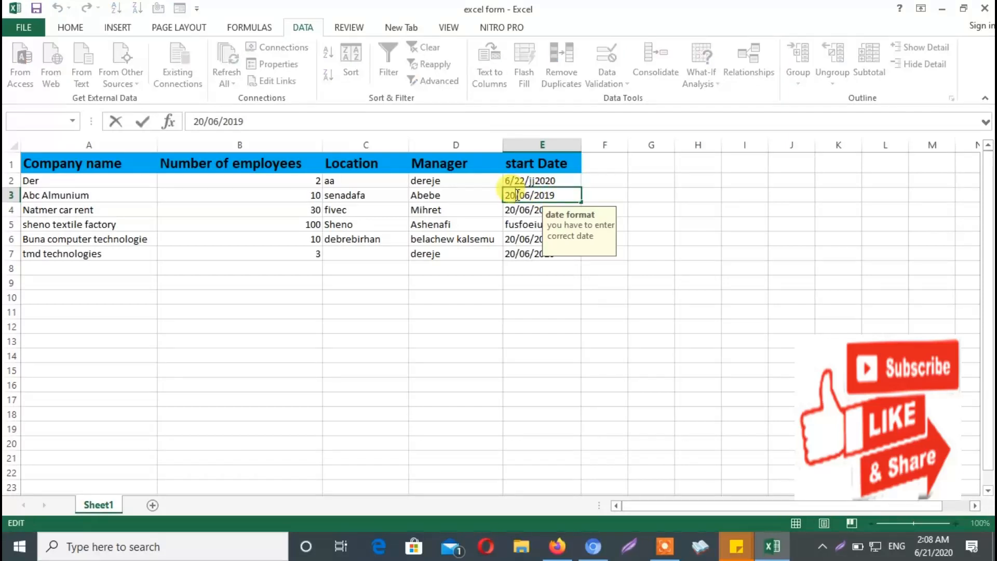
key(BackSpace)
text(3)
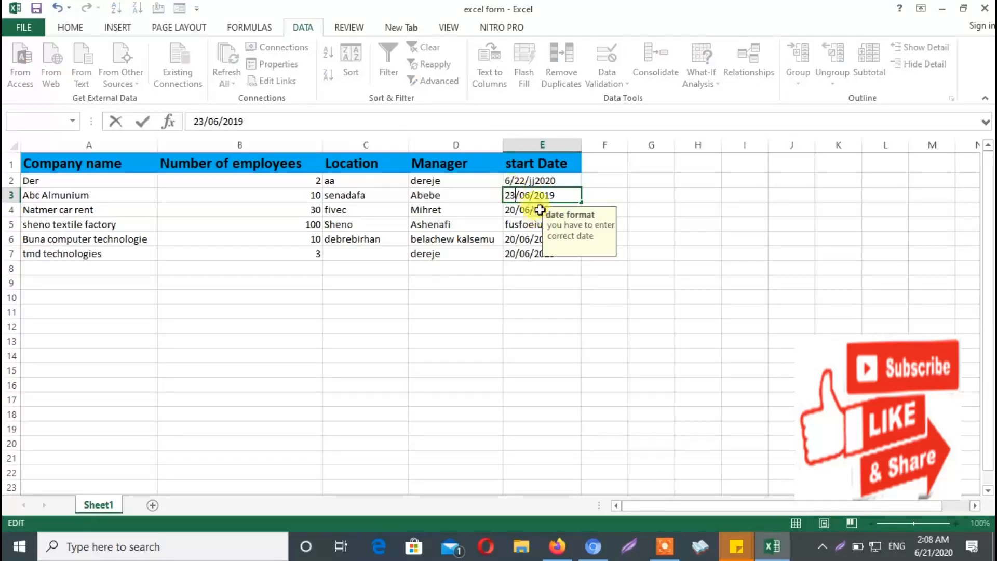
click(598, 193)
click(440, 310)
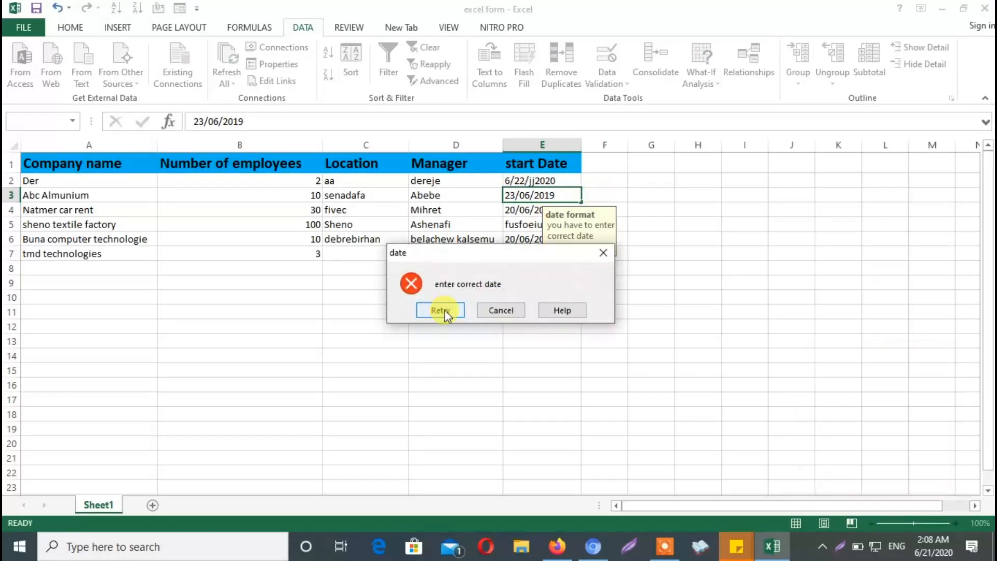
click(512, 194)
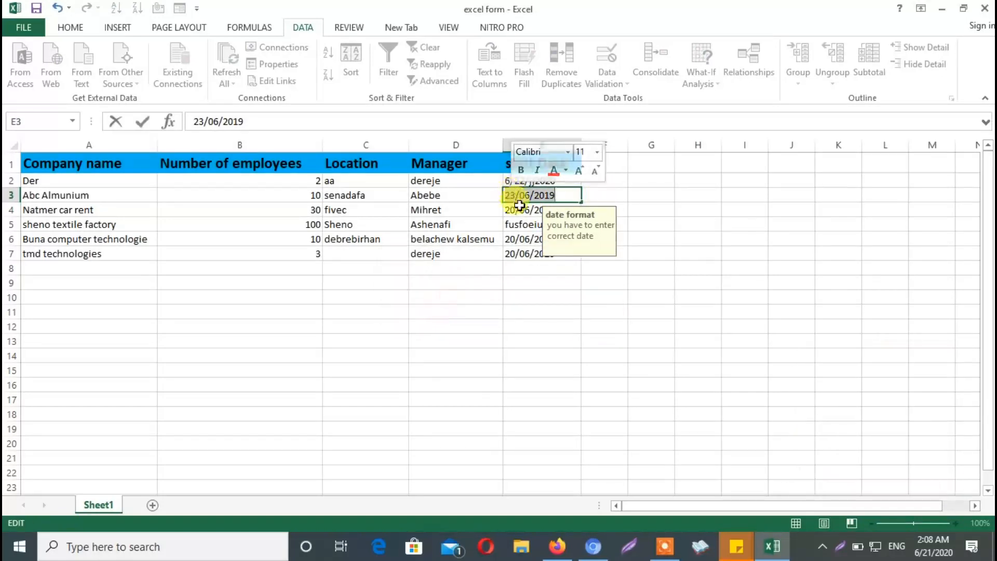
key(Delete)
text(1)
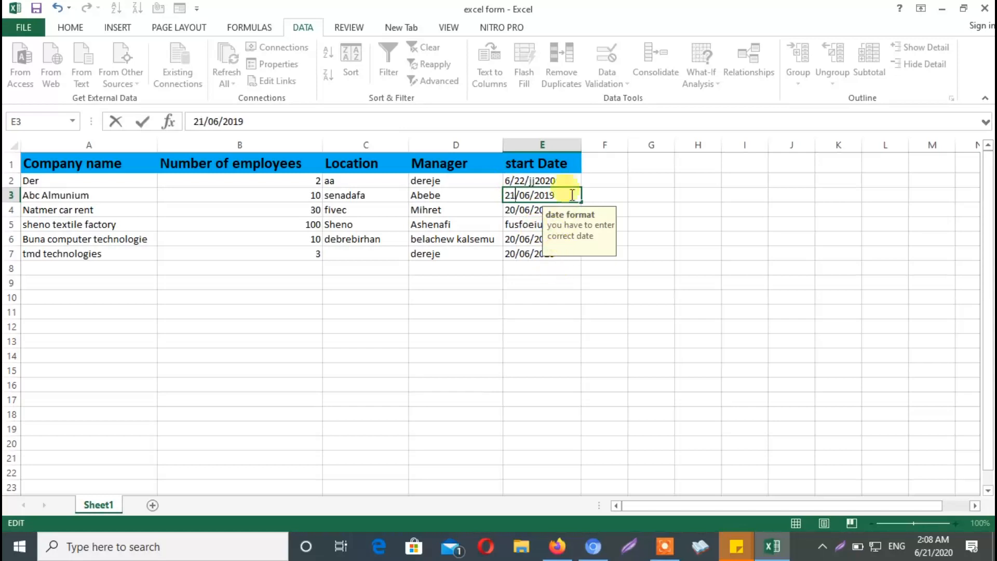
key(Escape)
Enter 06/21/2020 as the start date in cell E3
text(06)
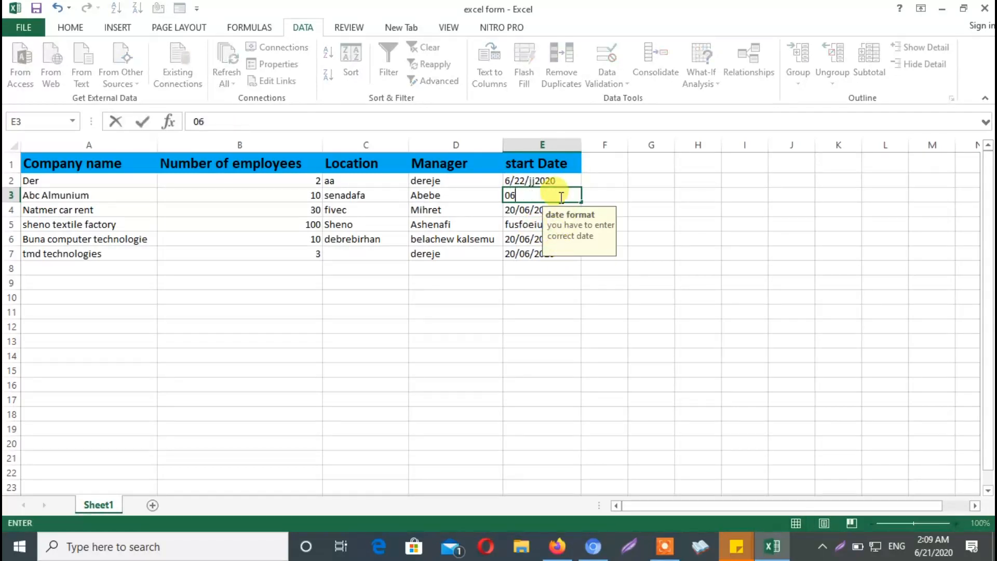
text(/20)
key(BackSpace)
text(1/2020)
click(566, 283)
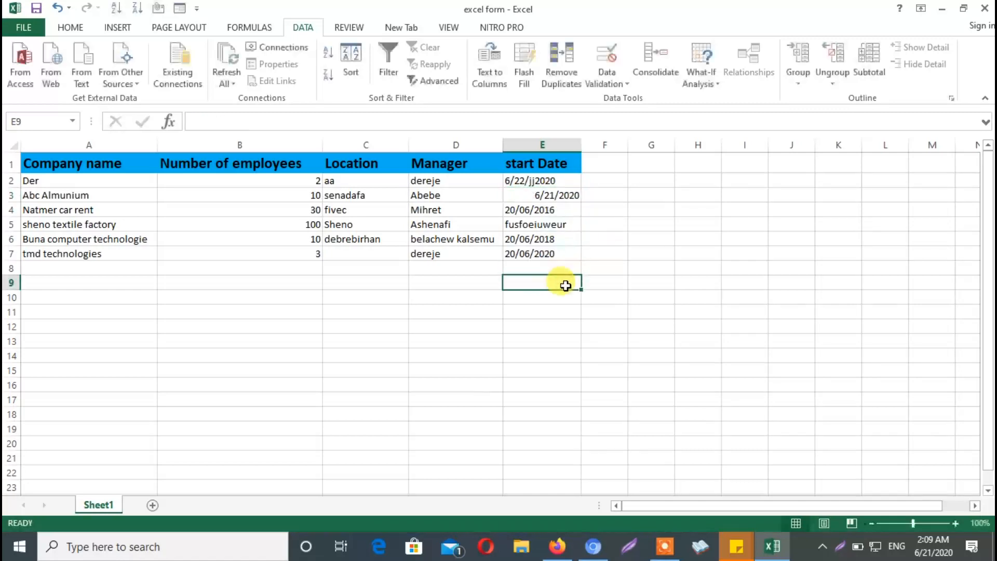
Try to change the start date in cell E3 to 6/23/2020, and dismiss the error alert
click(551, 193)
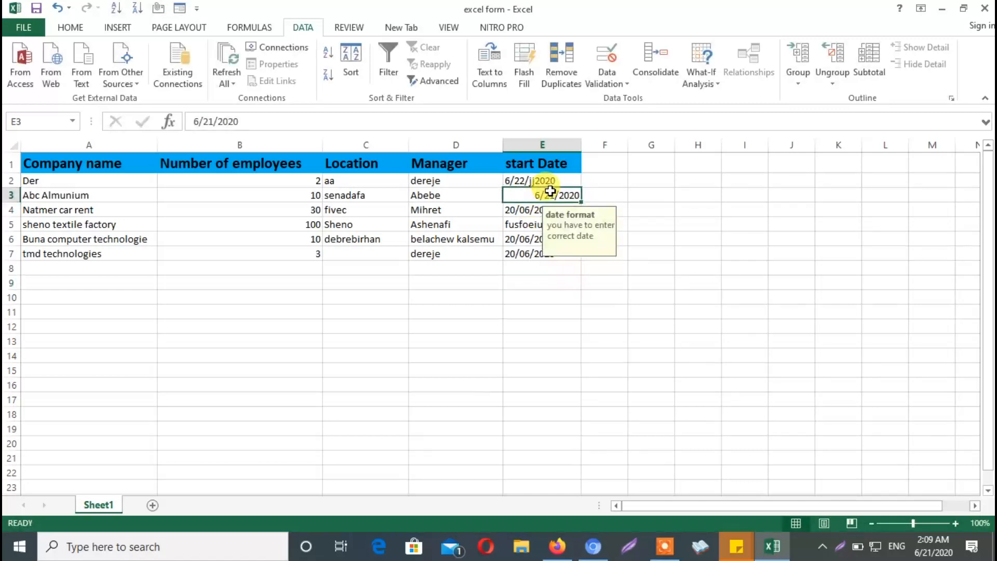
double_click(557, 195)
key(BackSpace)
text(3)
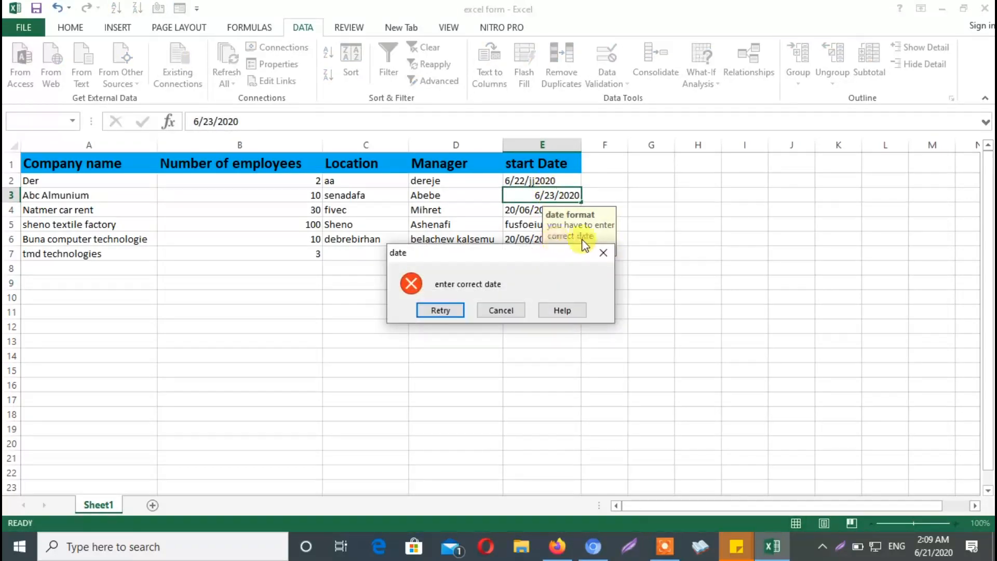
click(606, 249)
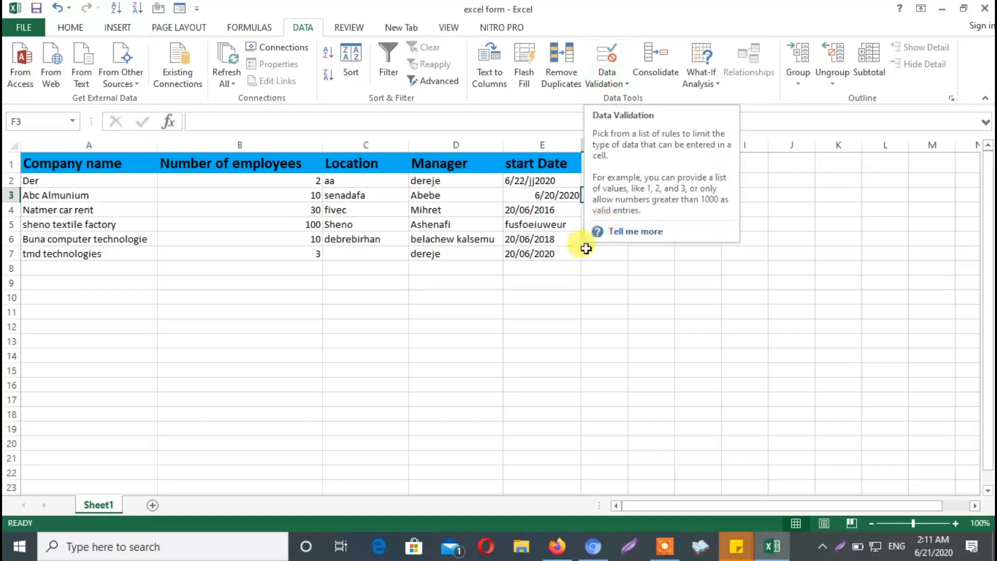
Try to set the Abc Almunium record's start date to 06/22/2020 through the data entry form, and close the form
click(545, 194)
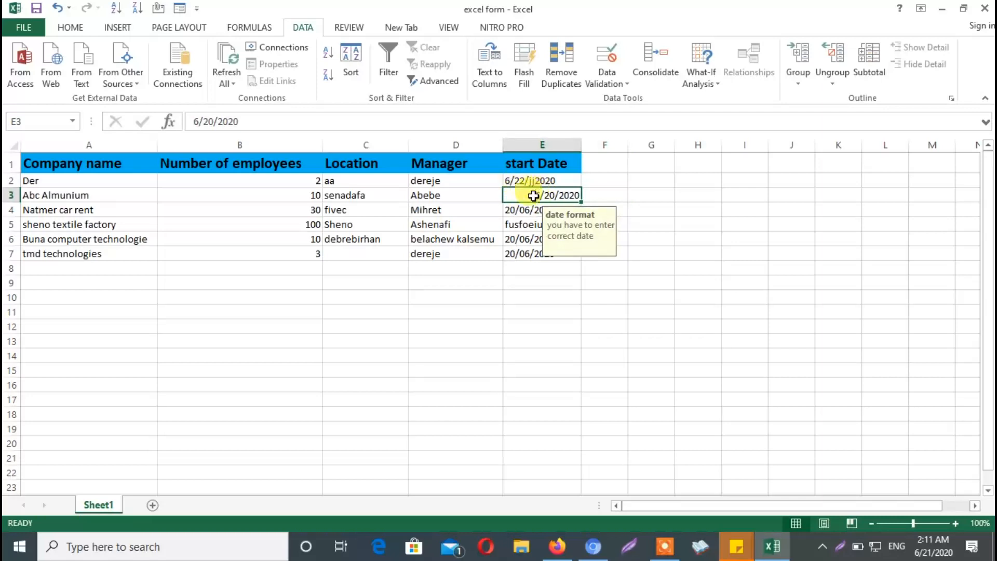
click(180, 8)
key(BackSpace)
key(BackSpace)
text(06/)
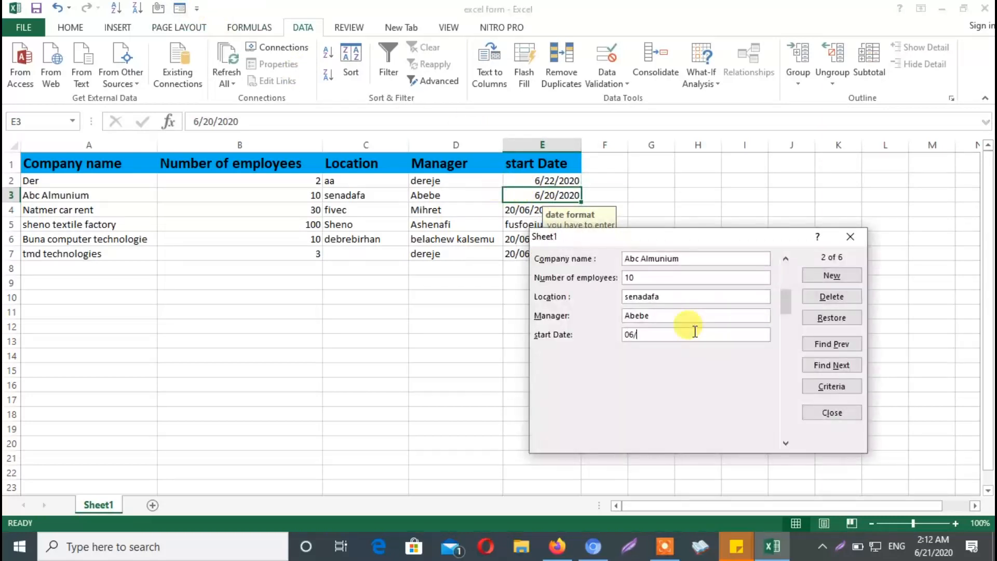
text(22/2020)
click(831, 275)
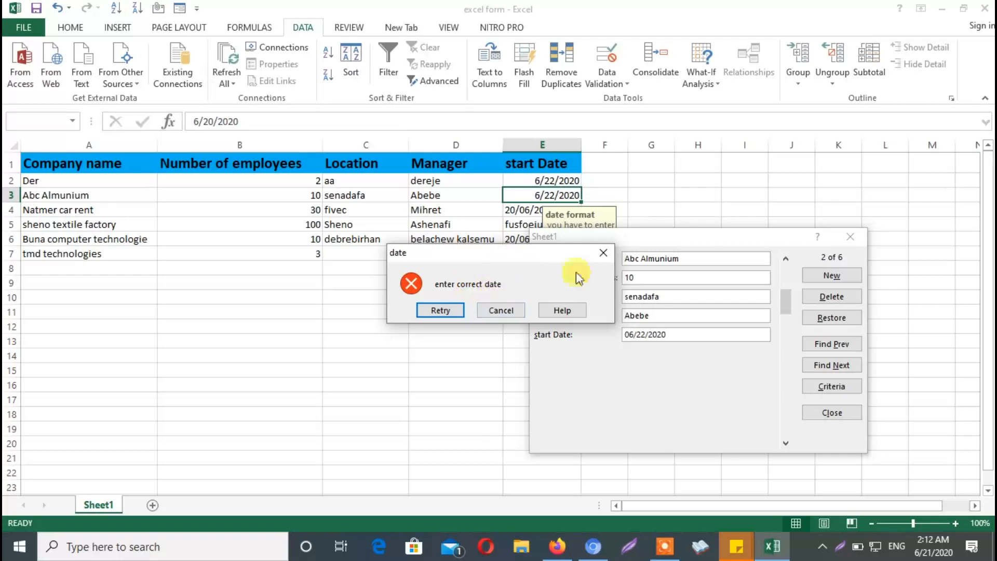
click(603, 254)
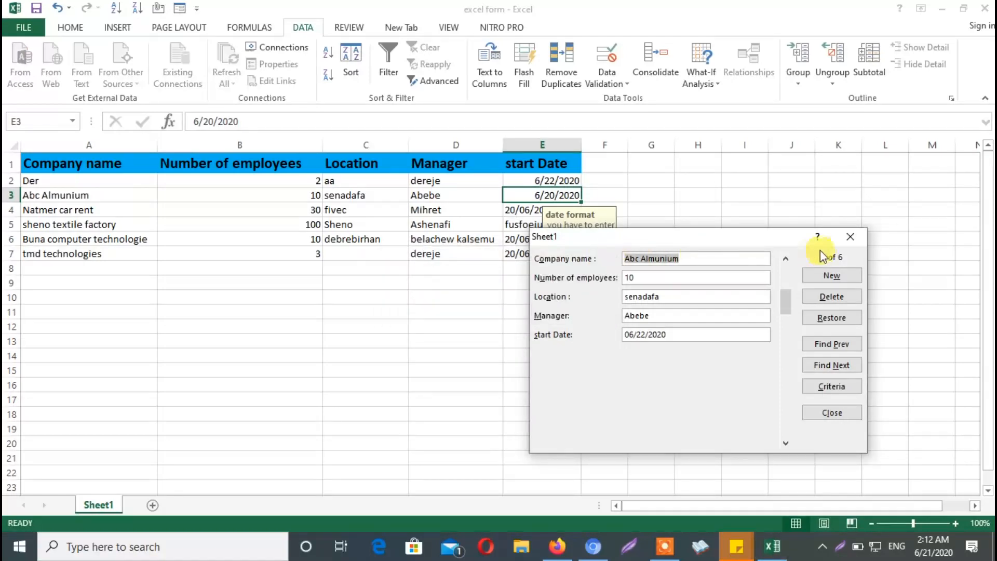
click(849, 231)
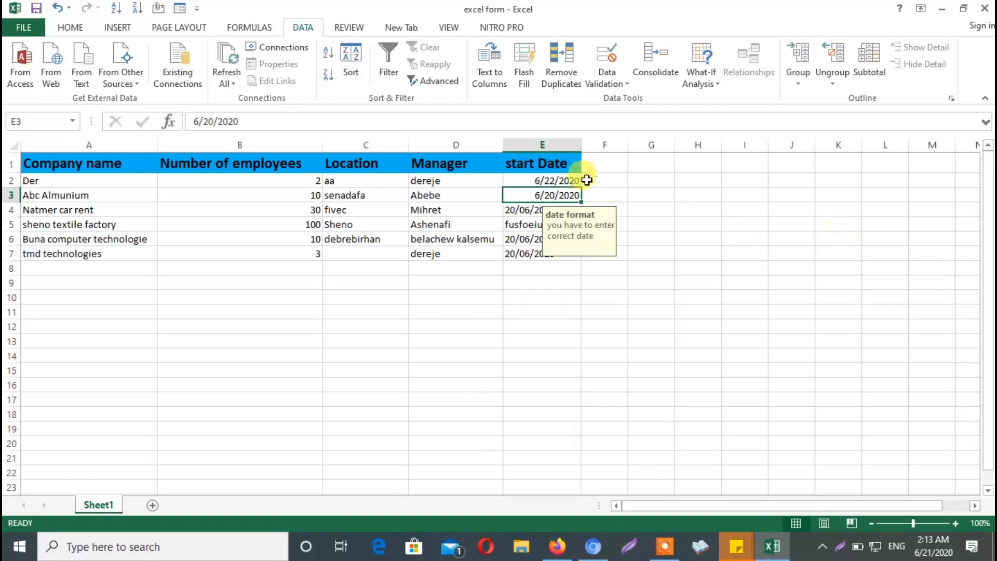
Turn off the error alert in cell E3's data validation and set its criteria to allow Any value
click(626, 84)
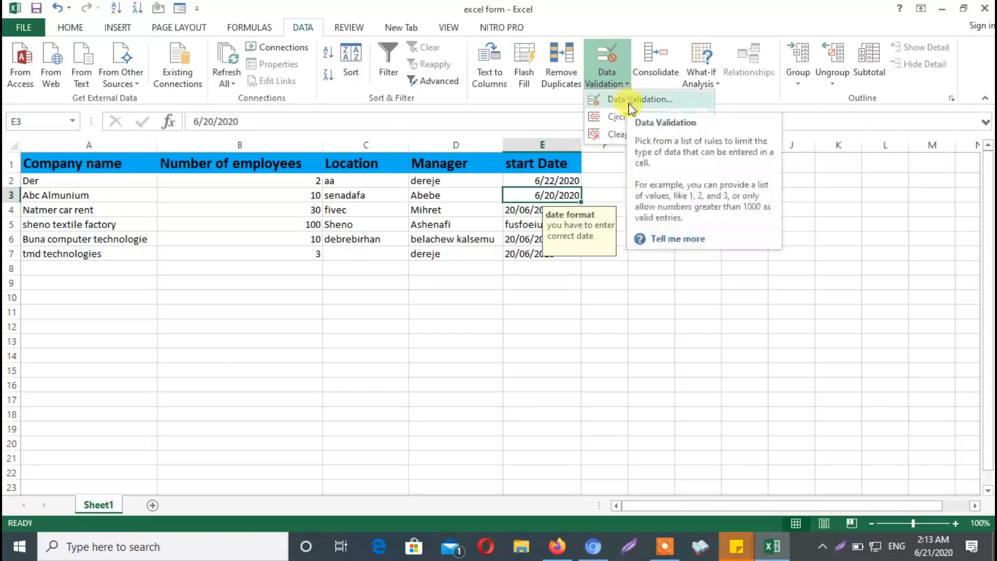
click(626, 98)
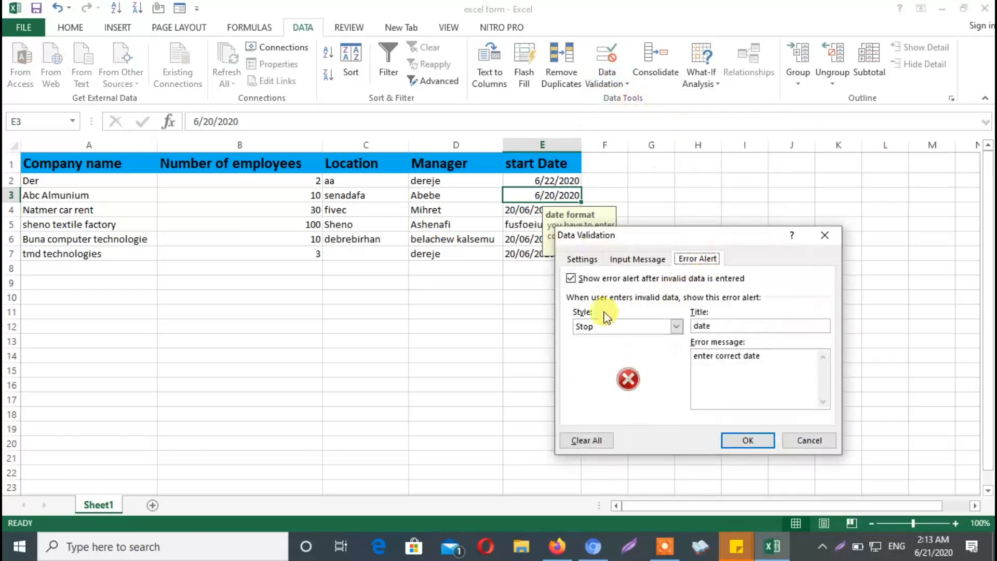
click(572, 279)
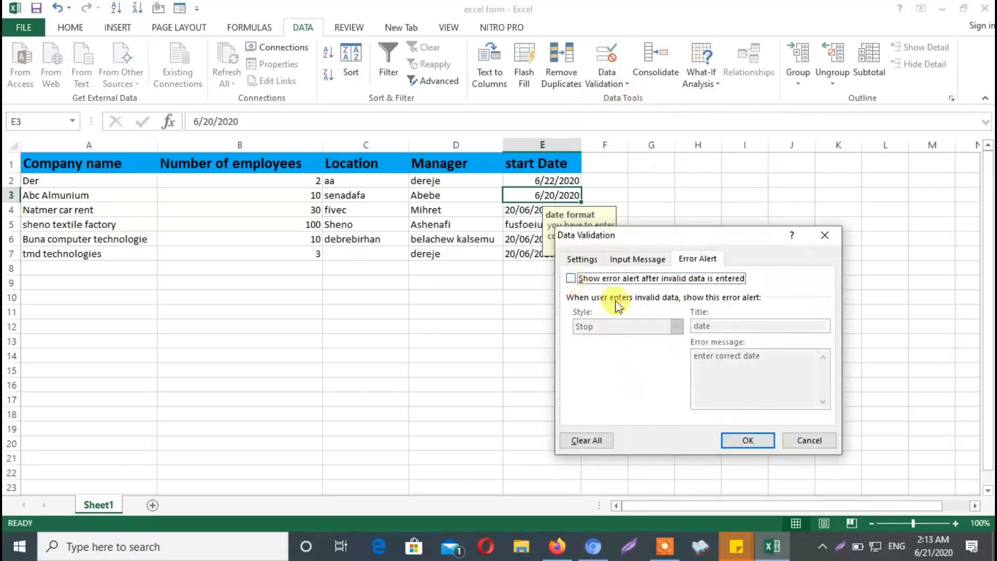
click(581, 255)
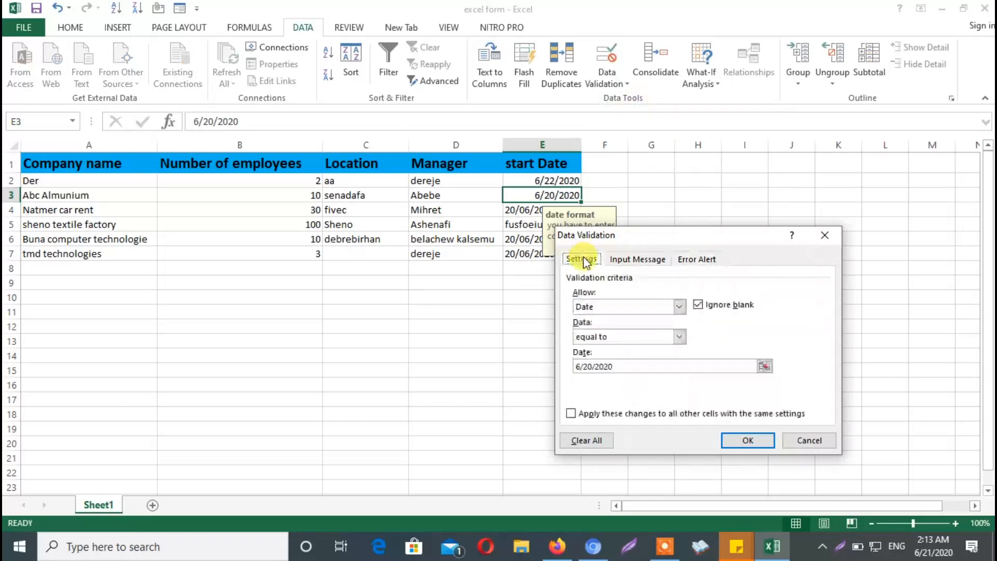
click(676, 307)
click(626, 321)
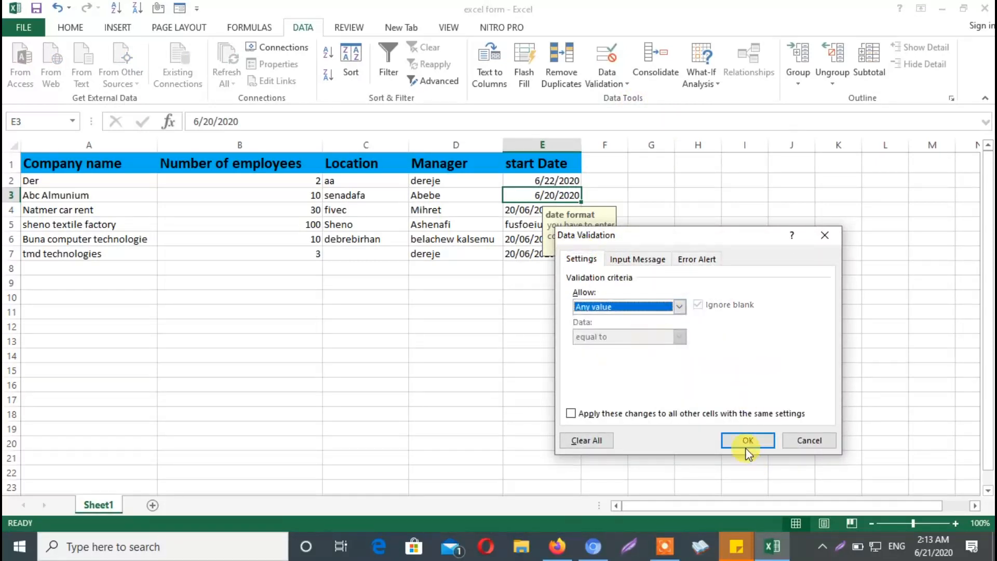
Review the error alert and input message of cell E3's validation, and apply the changed settings
click(684, 261)
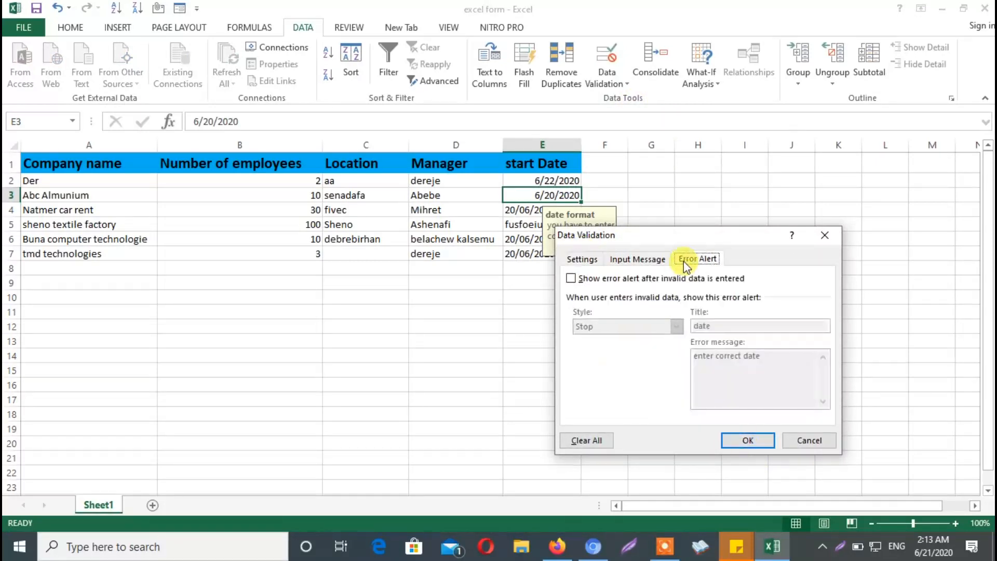
click(581, 259)
click(618, 259)
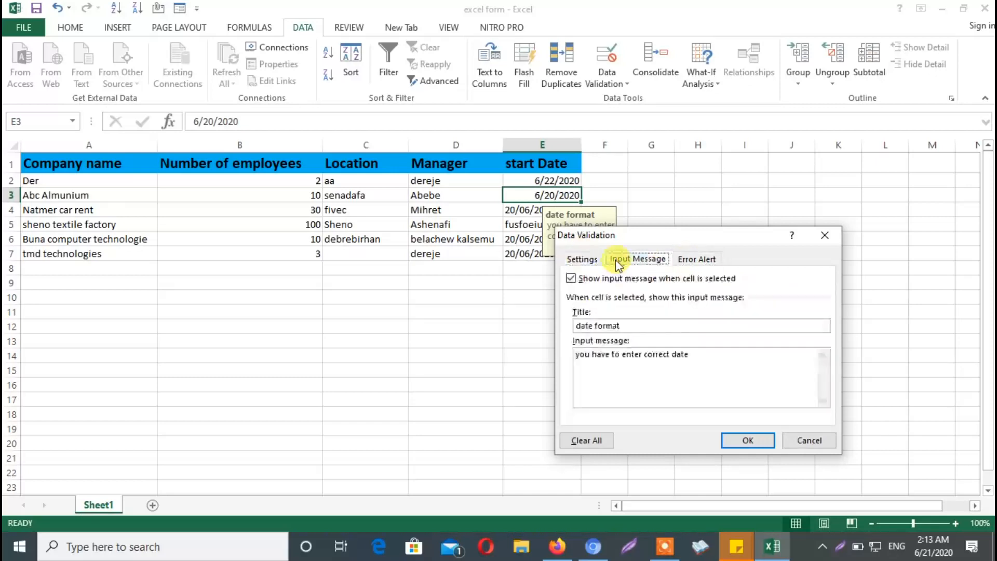
click(589, 263)
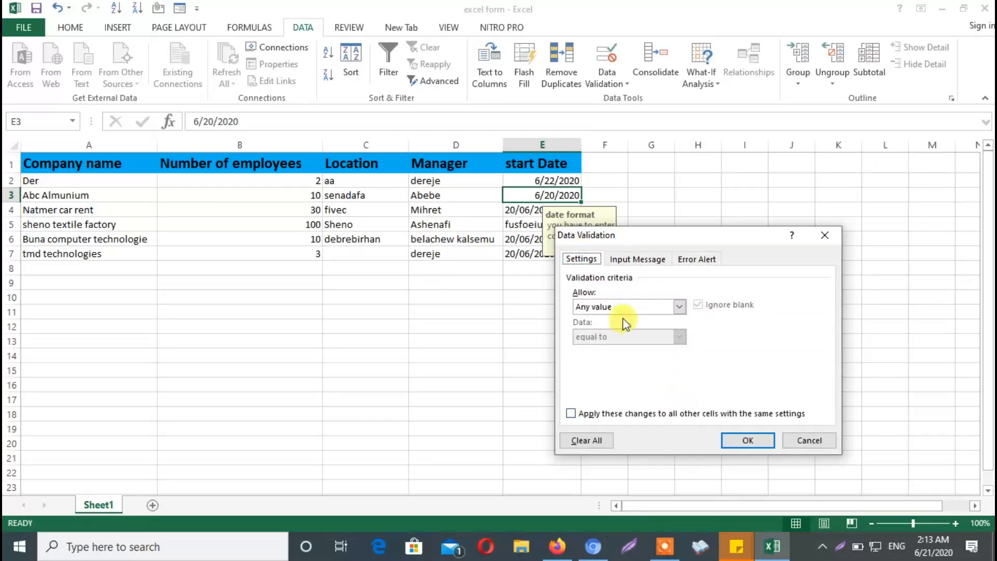
click(748, 440)
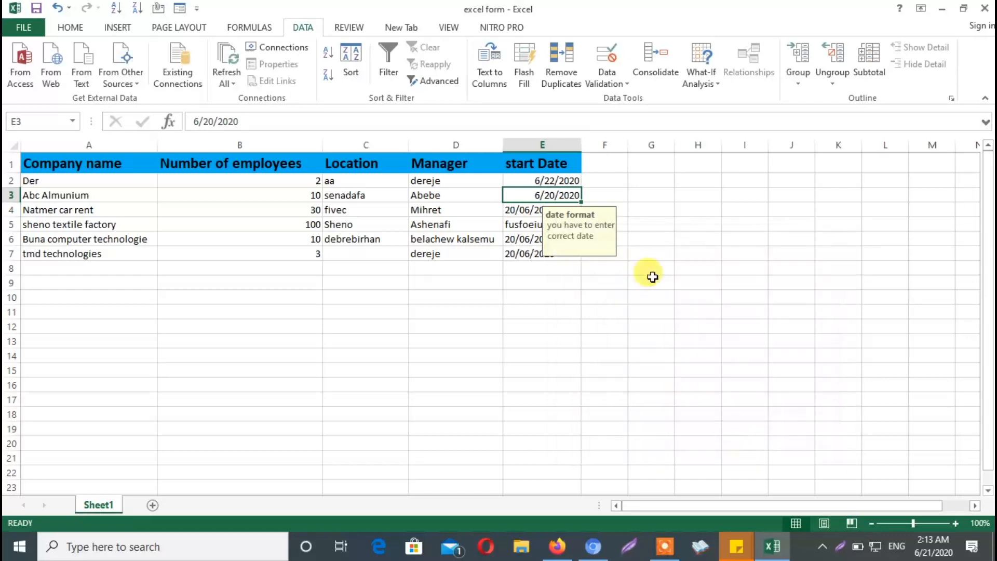
click(630, 238)
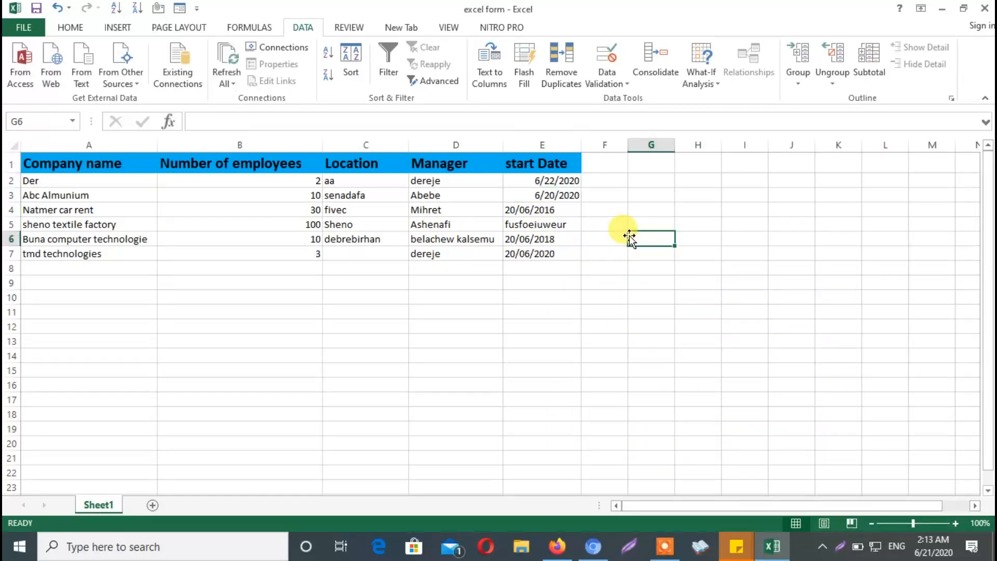